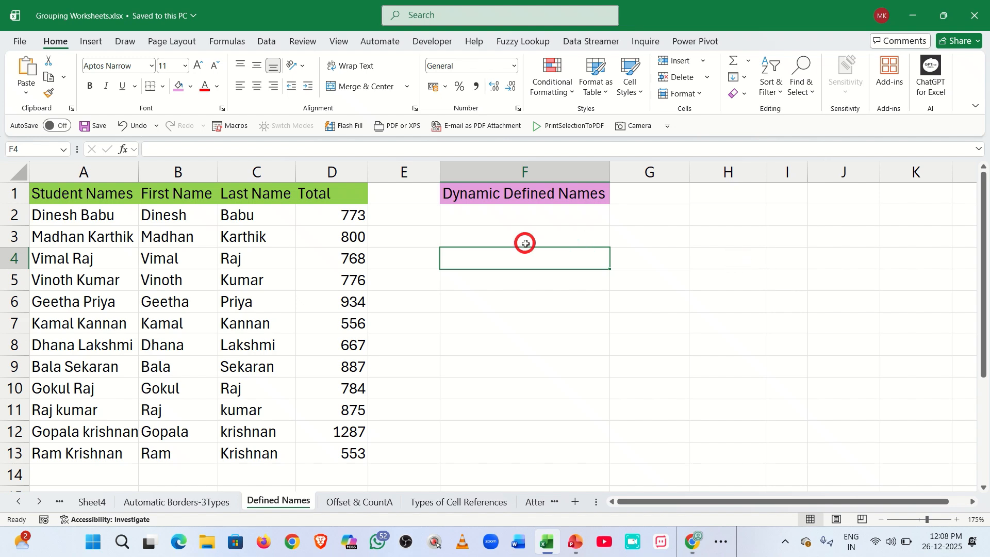
Step: Enter =OFFSET($A$2,3,3) in cell F3, using an absolute reference to A2 with 3 rows and 3 columns
drag(64, 213, 217, 364)
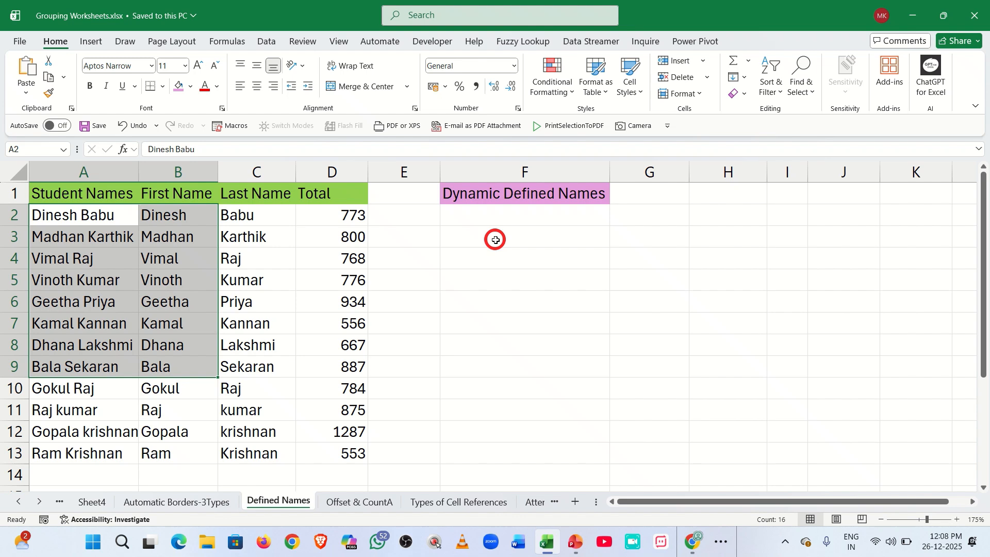
click(495, 240)
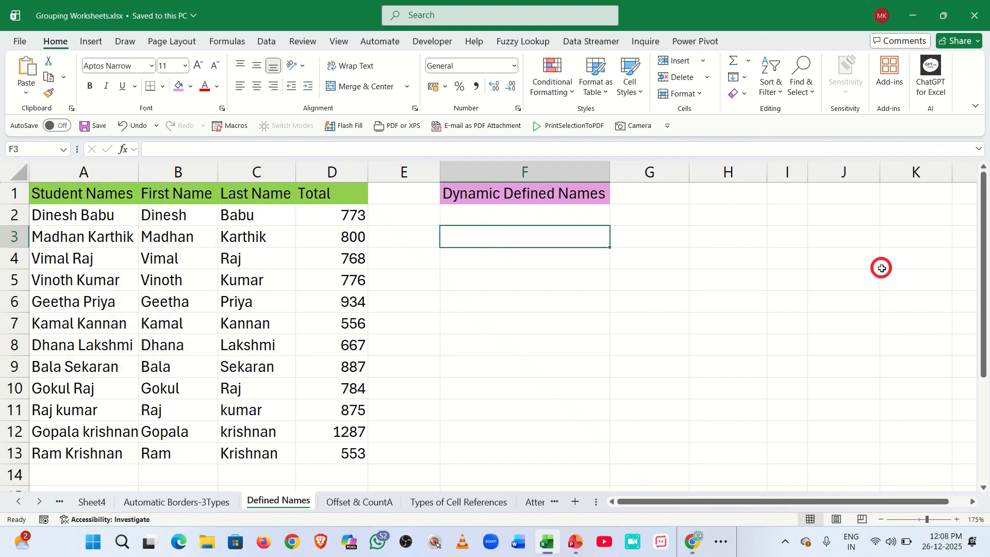
text(=of)
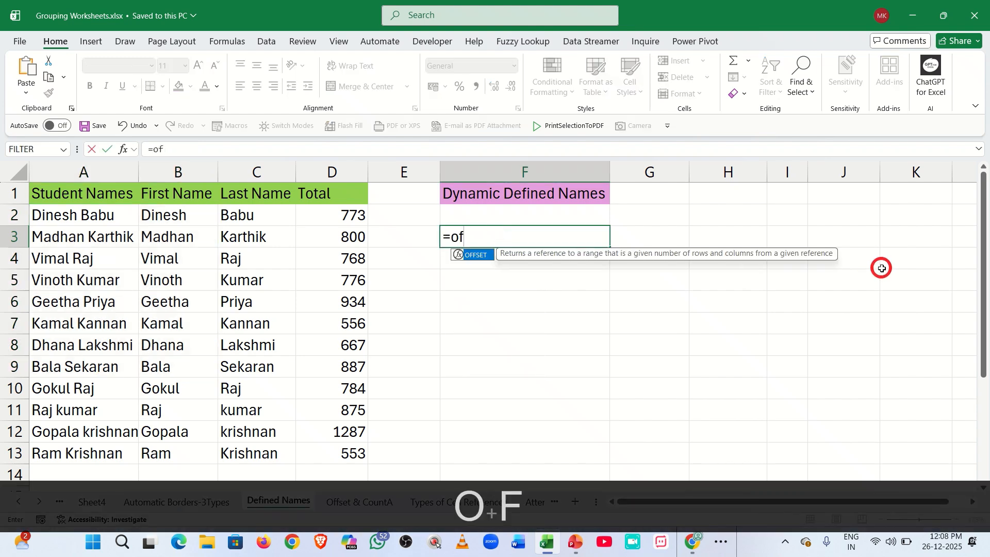
key(Tab)
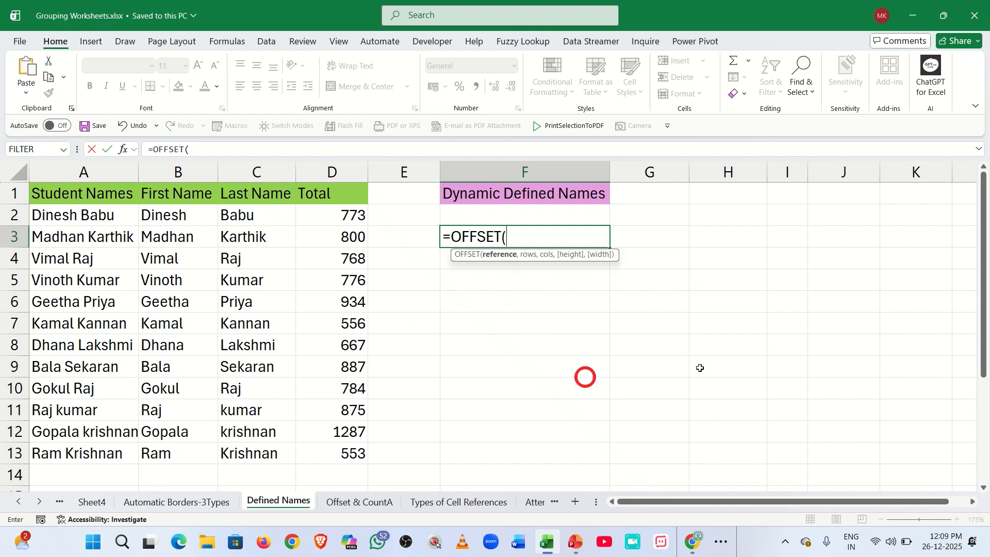
click(67, 215)
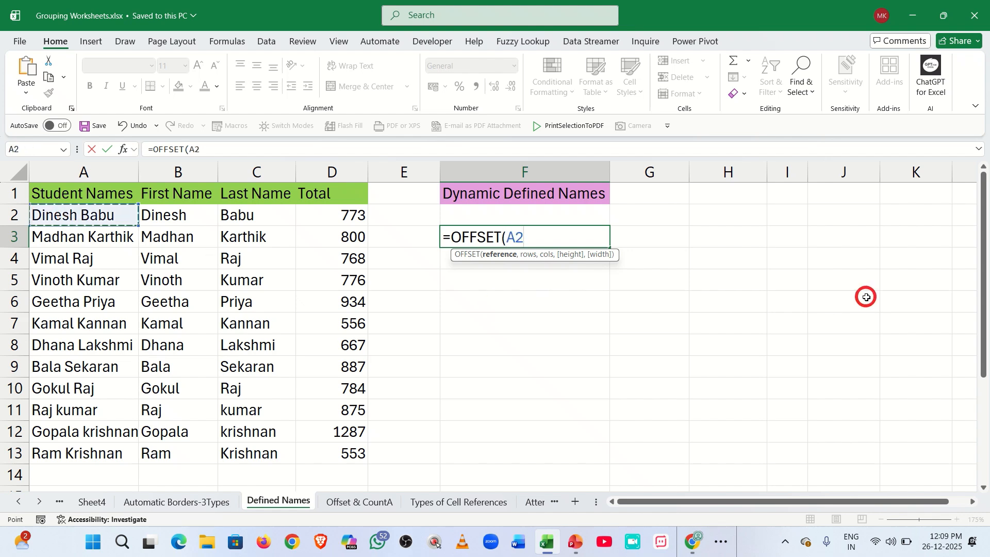
key(F4)
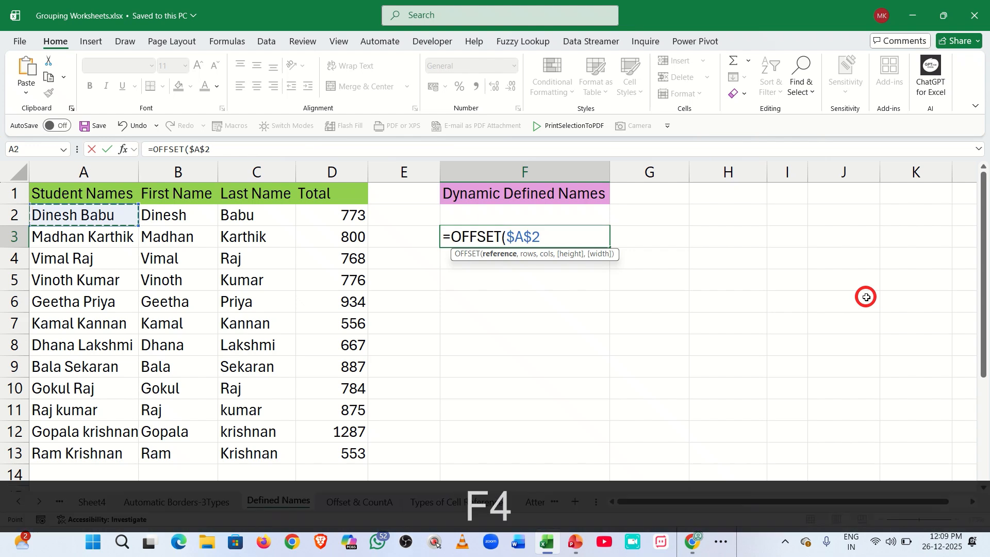
text(,)
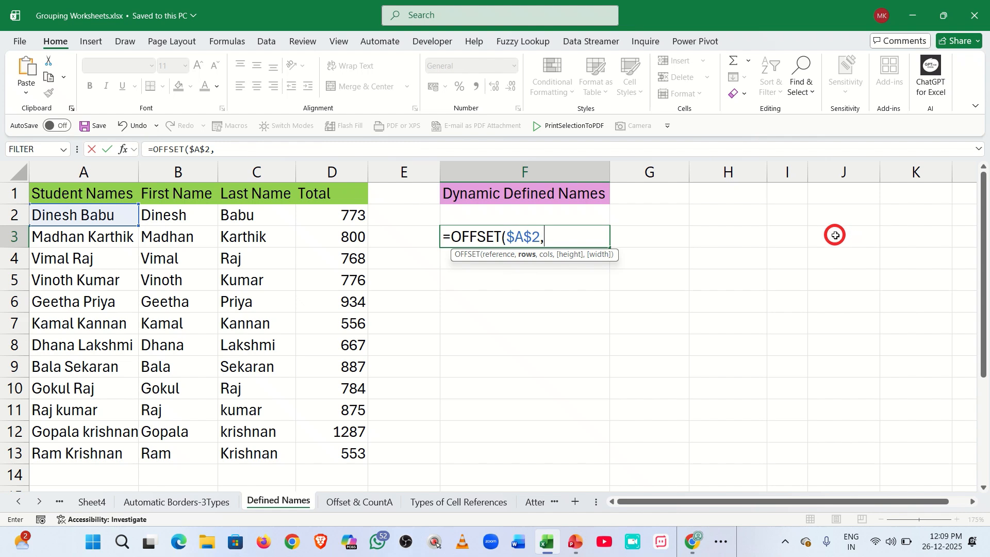
text(3)
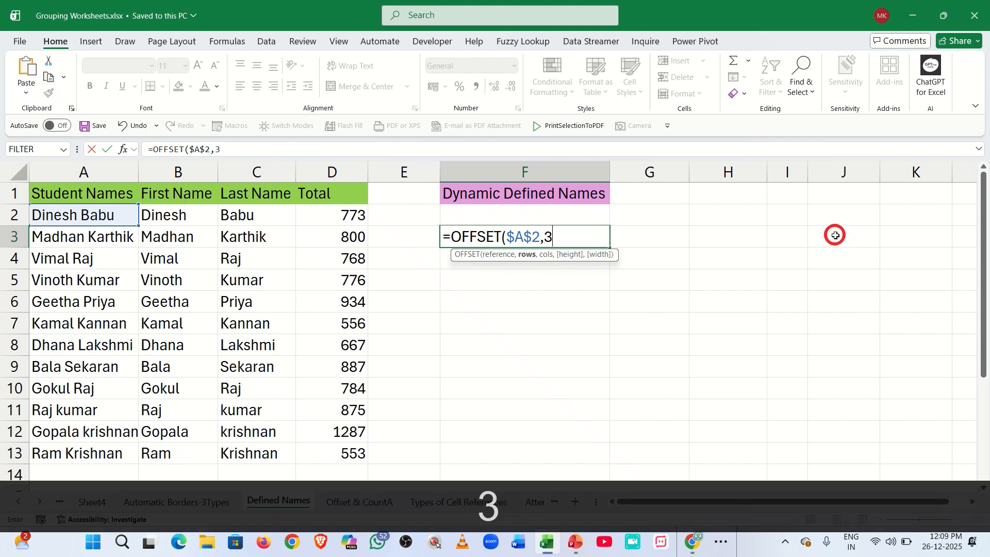
text(,)
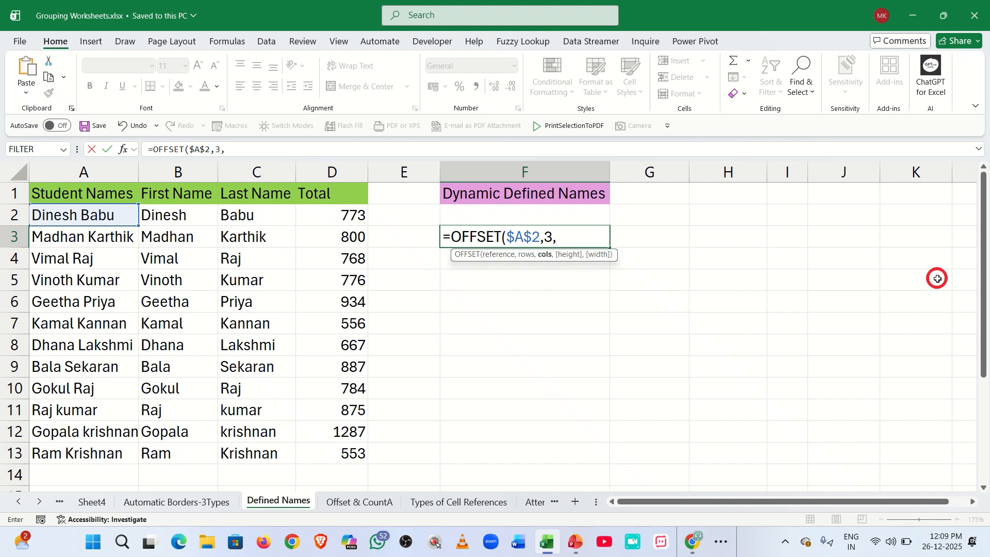
text(3)
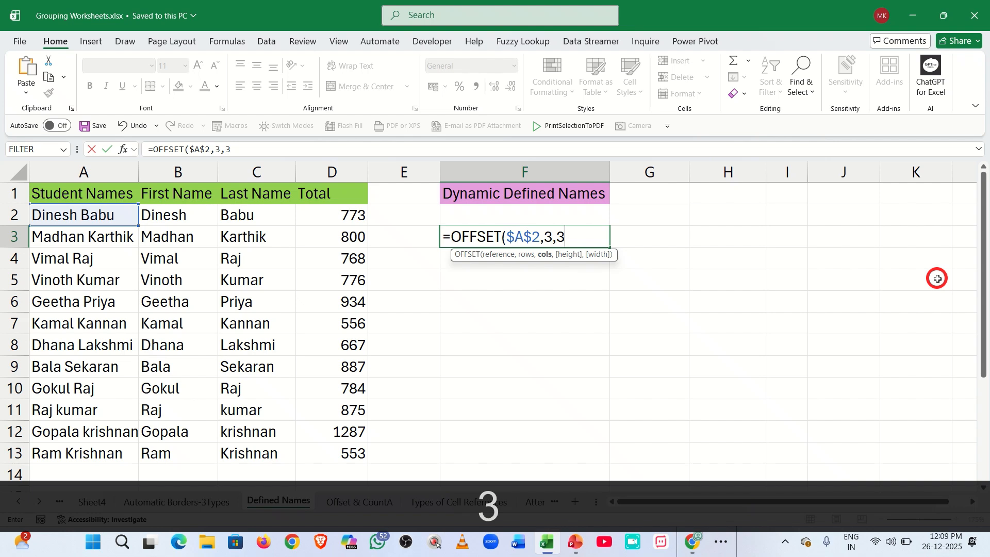
key(Return)
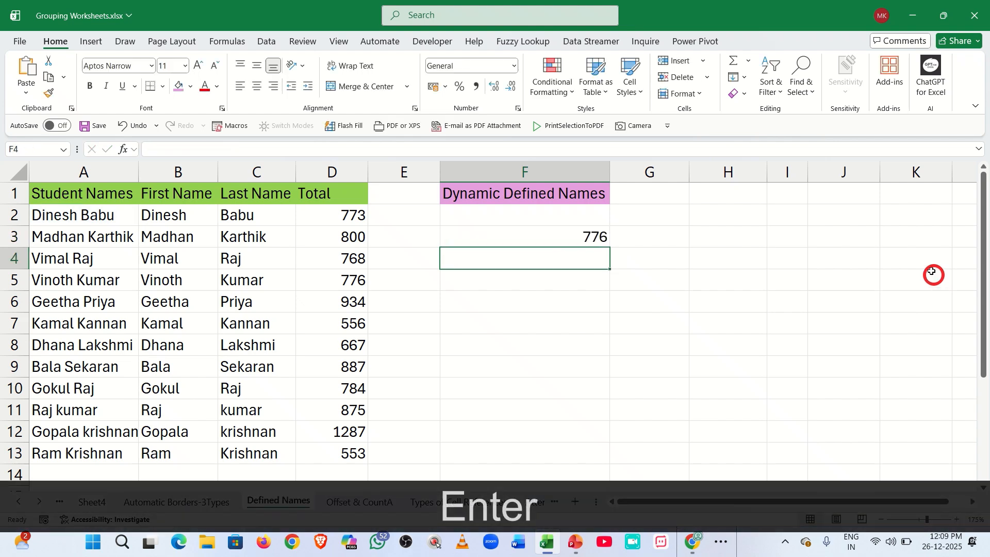
Step: Compare the formula cell F3 with cell D5 in the Total column using Focus Cell highlighting, and switch the highlighting off
click(492, 231)
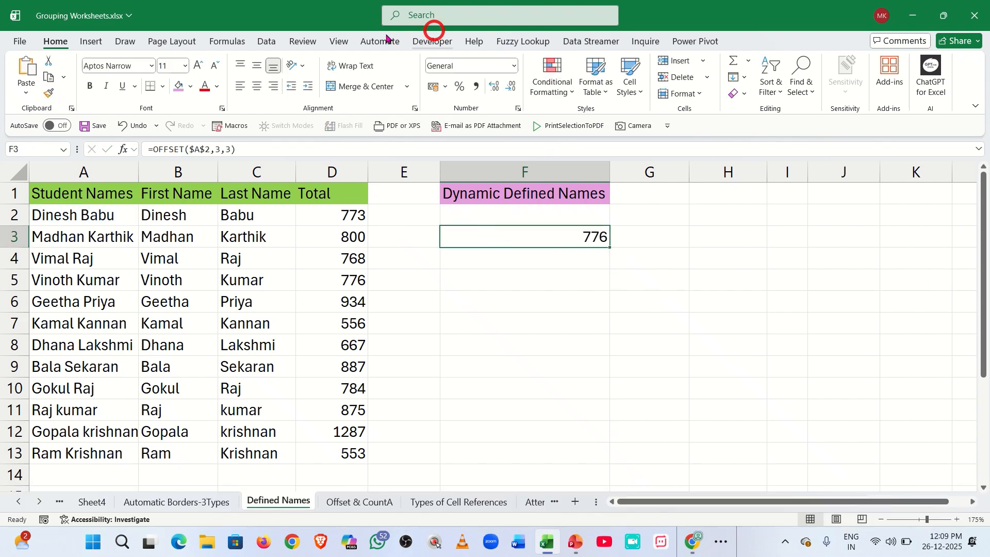
click(343, 42)
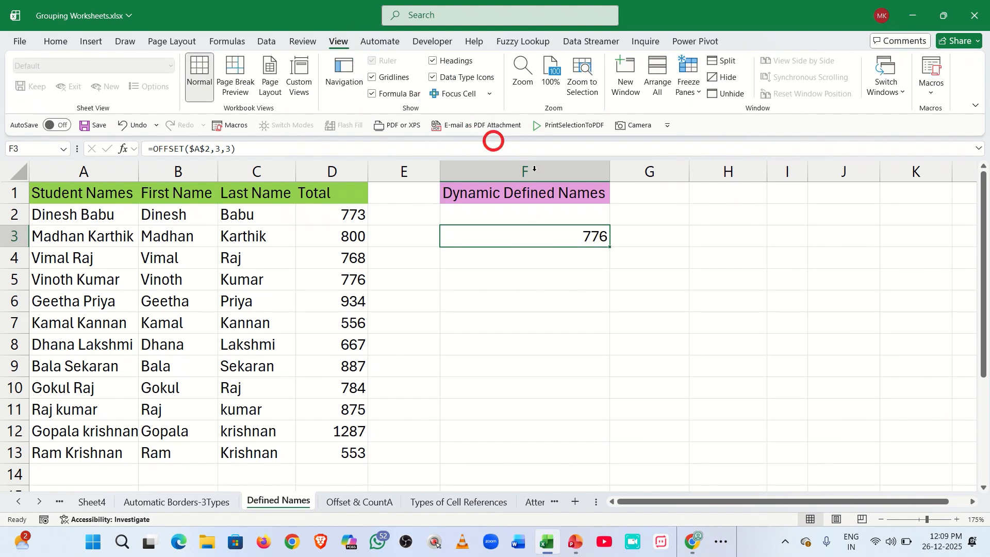
click(448, 93)
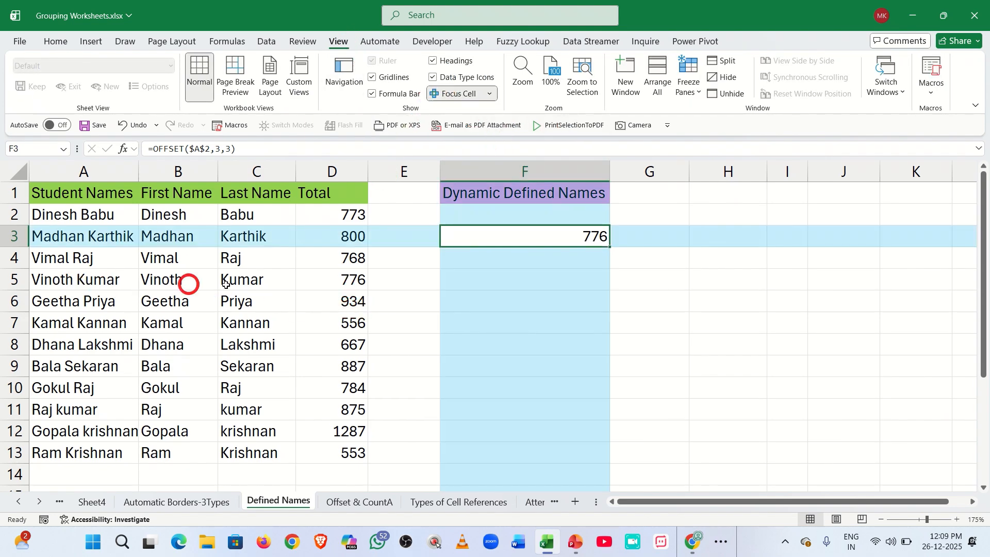
click(317, 279)
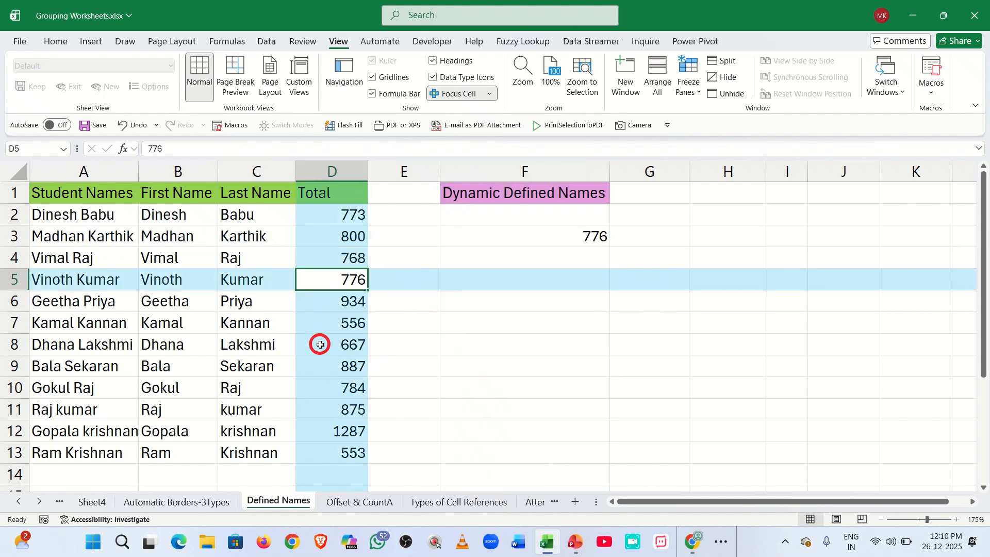
click(561, 237)
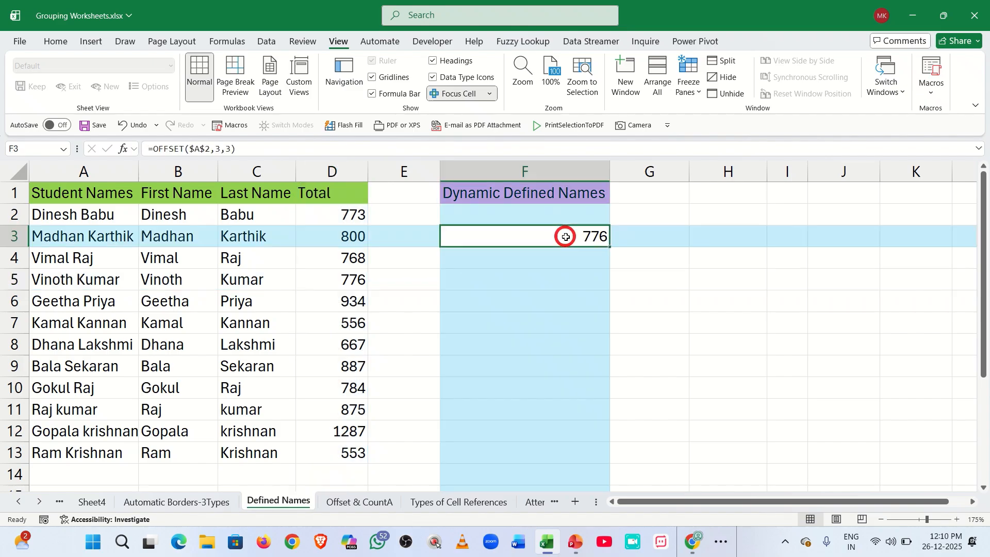
click(324, 282)
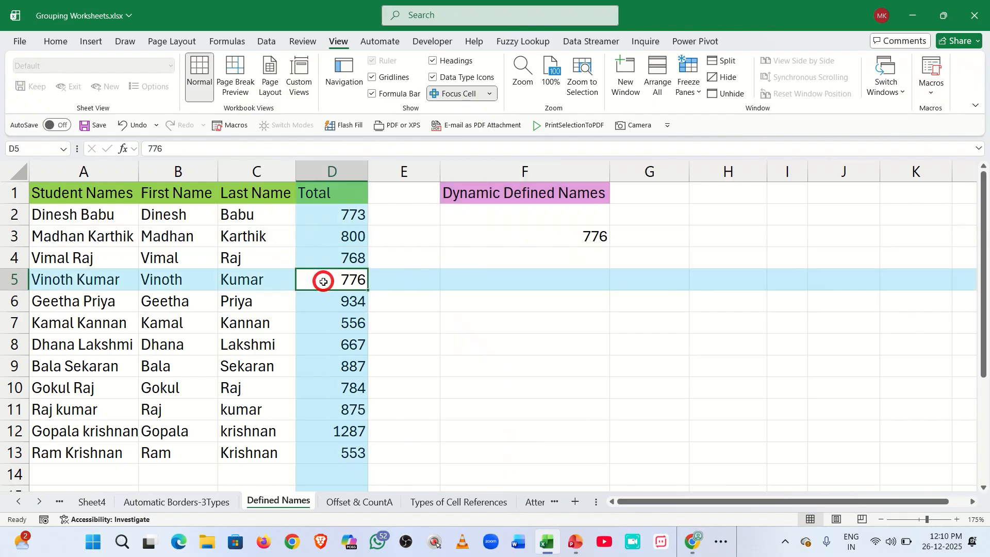
click(453, 95)
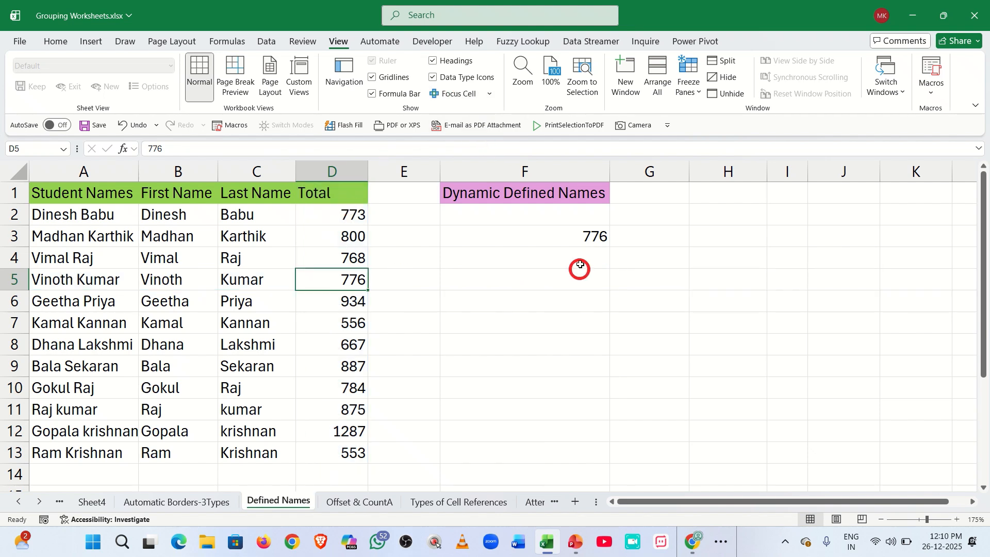
Step: Add a height argument of 10 to the F3 formula, making it =OFFSET($A$2,3,3,10)
double_click(543, 235)
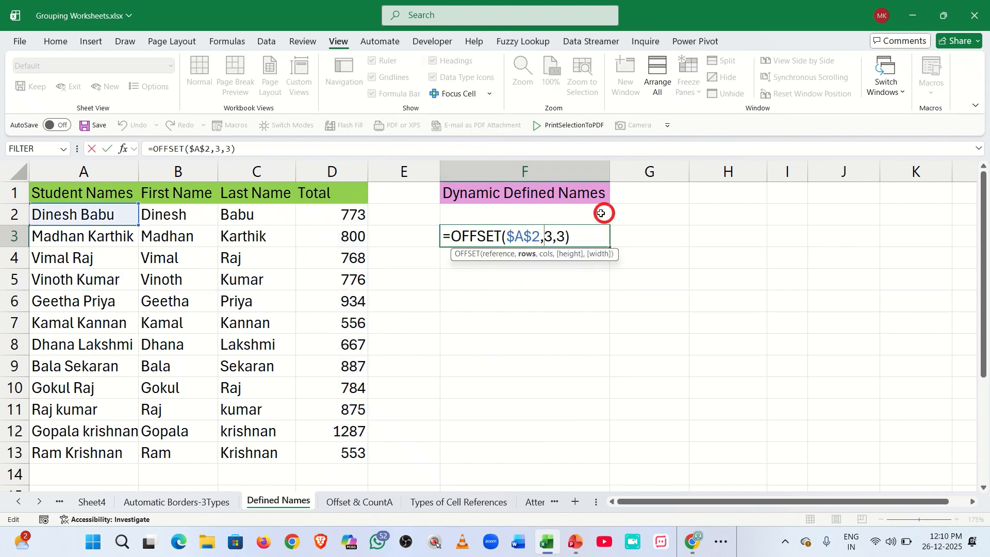
click(564, 236)
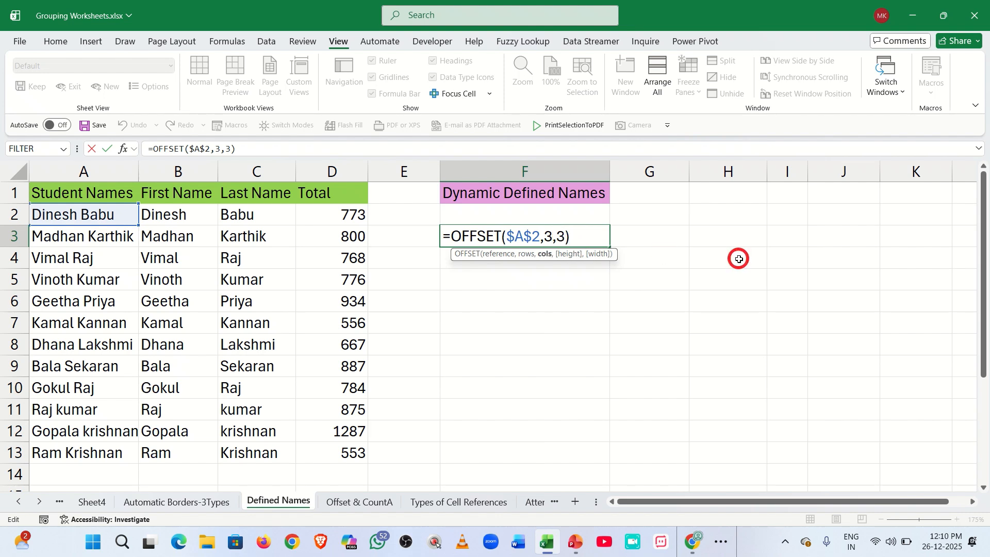
text(,)
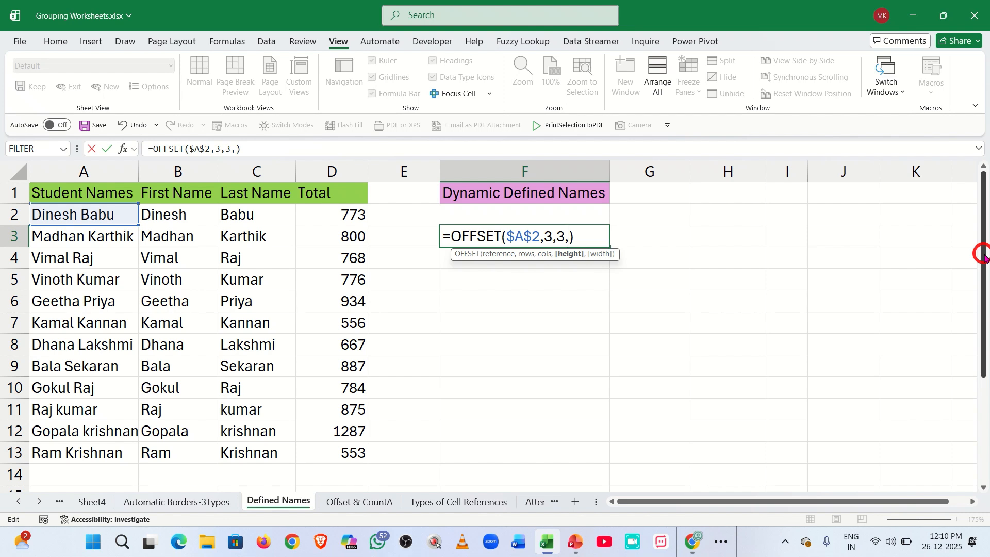
text(10)
key(Return)
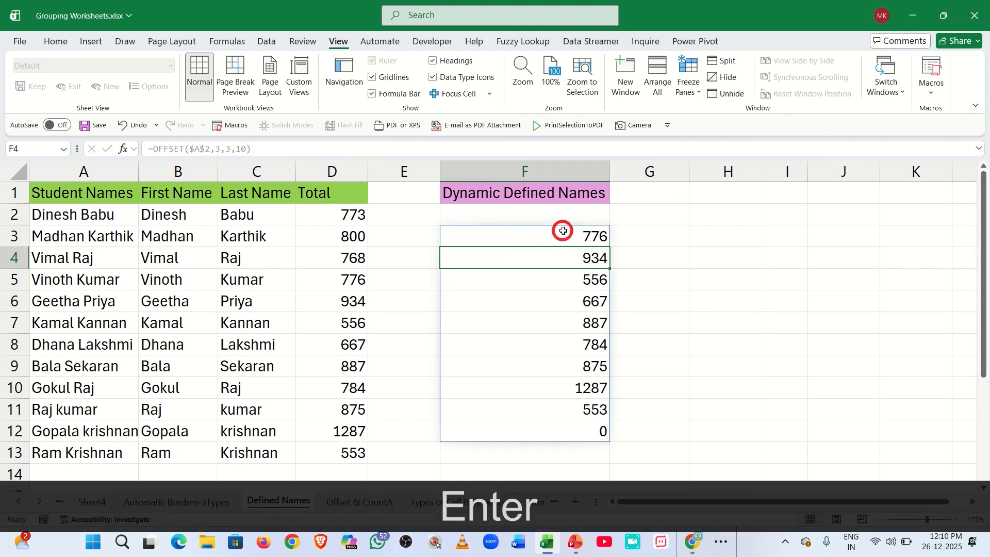
Step: Examine the spilled results from F3 downward and check them against the Total values in D5 through D13
drag(563, 231, 580, 434)
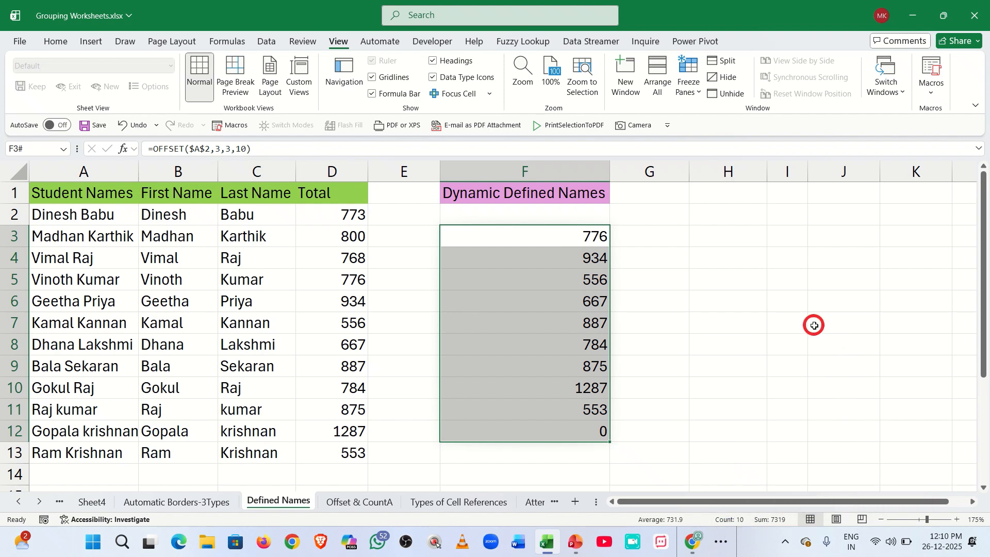
click(519, 236)
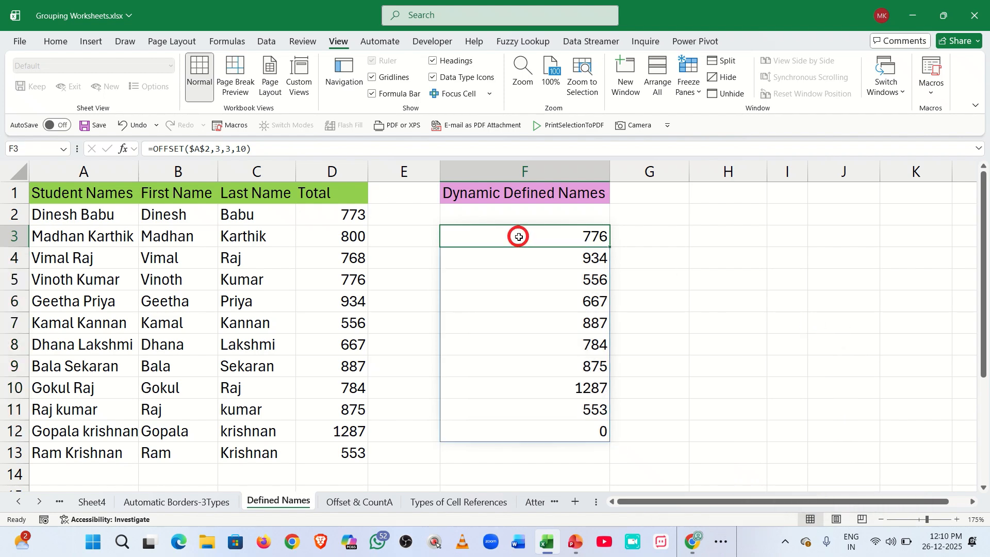
double_click(519, 237)
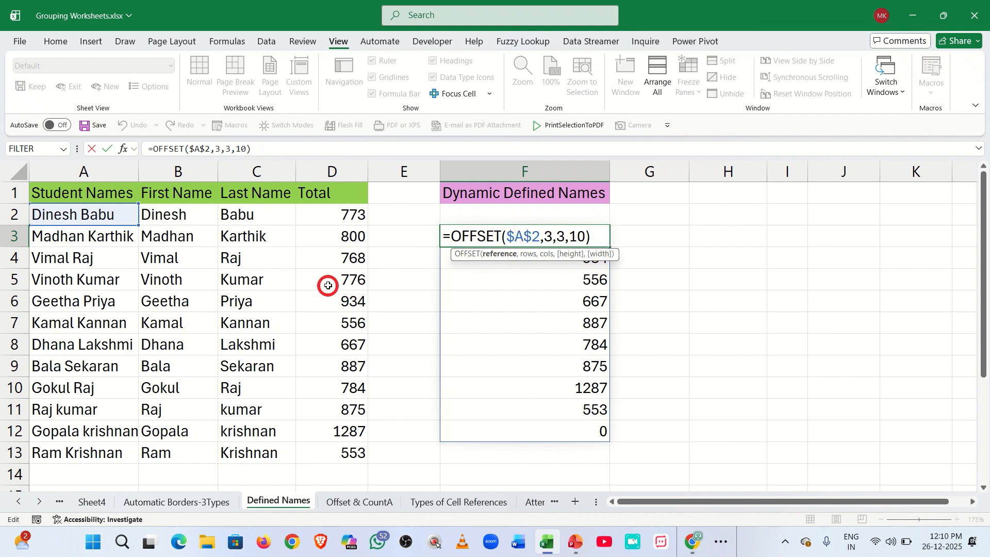
key(Escape)
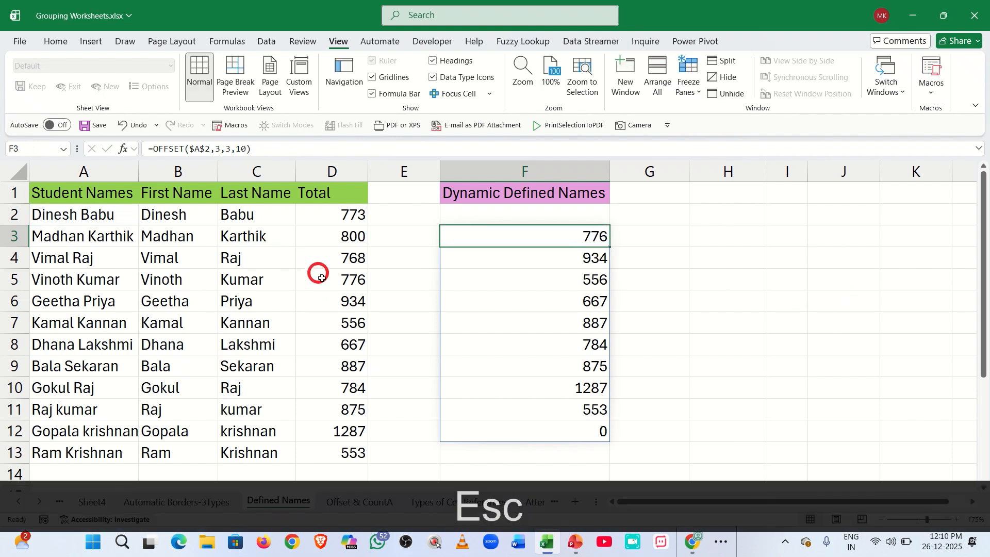
click(323, 279)
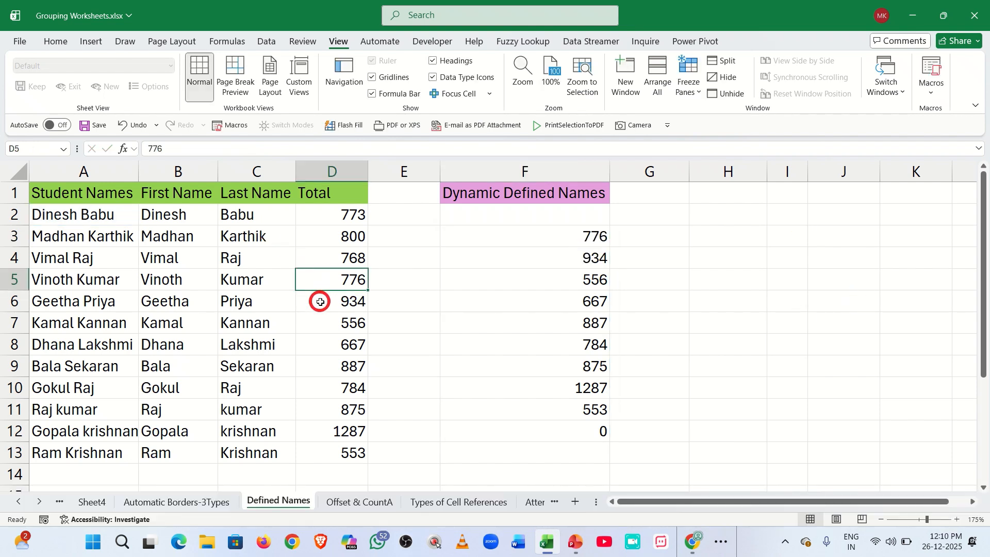
click(324, 300)
click(325, 323)
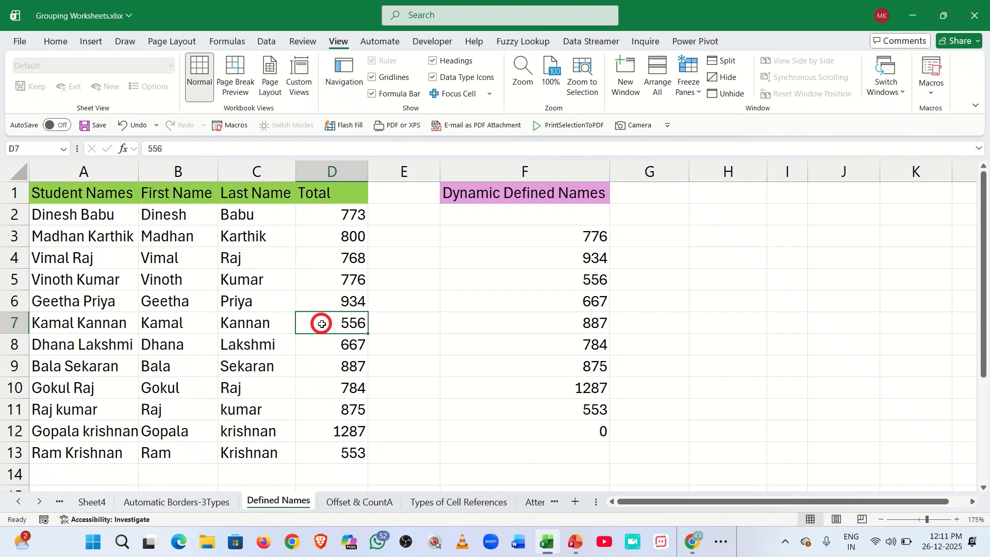
click(330, 345)
click(332, 368)
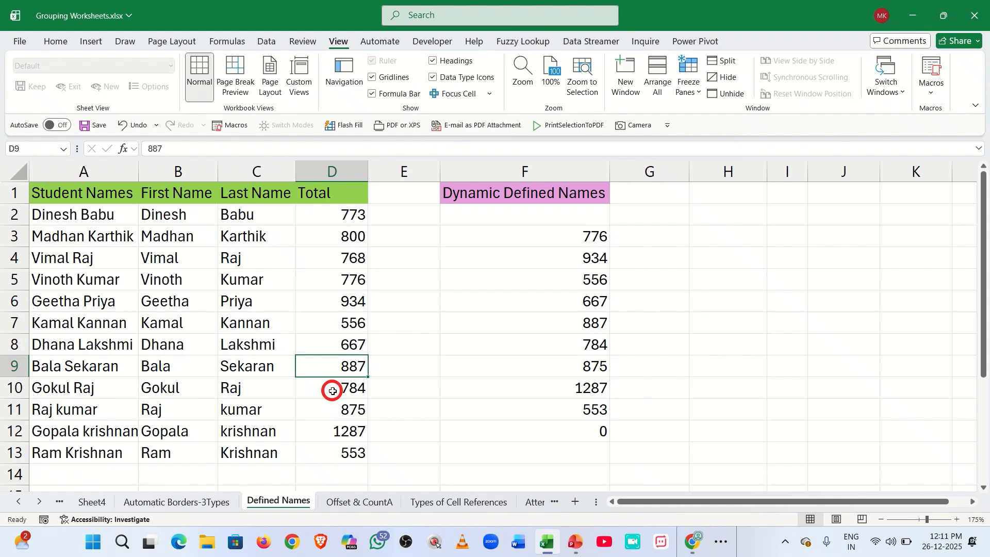
click(331, 390)
click(328, 410)
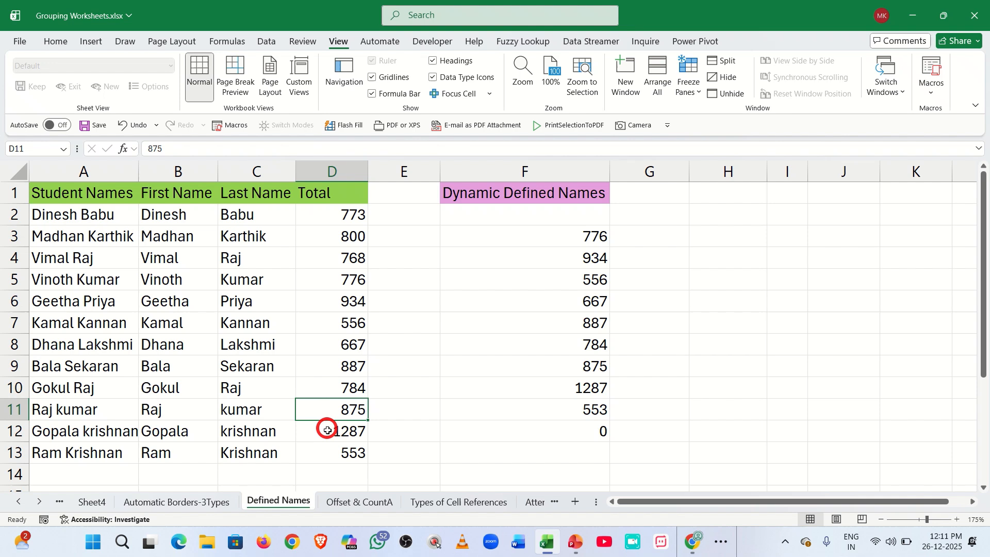
click(325, 432)
click(325, 455)
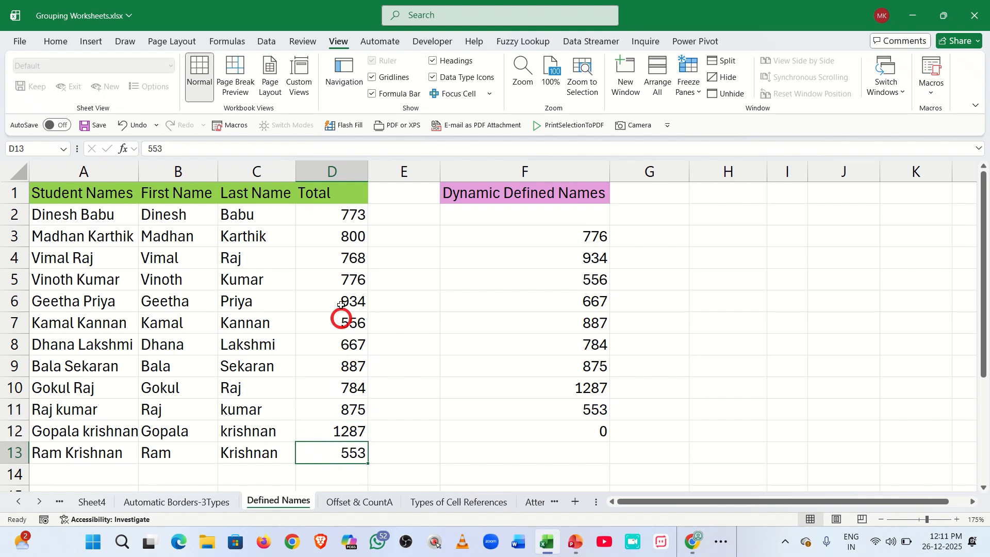
click(330, 272)
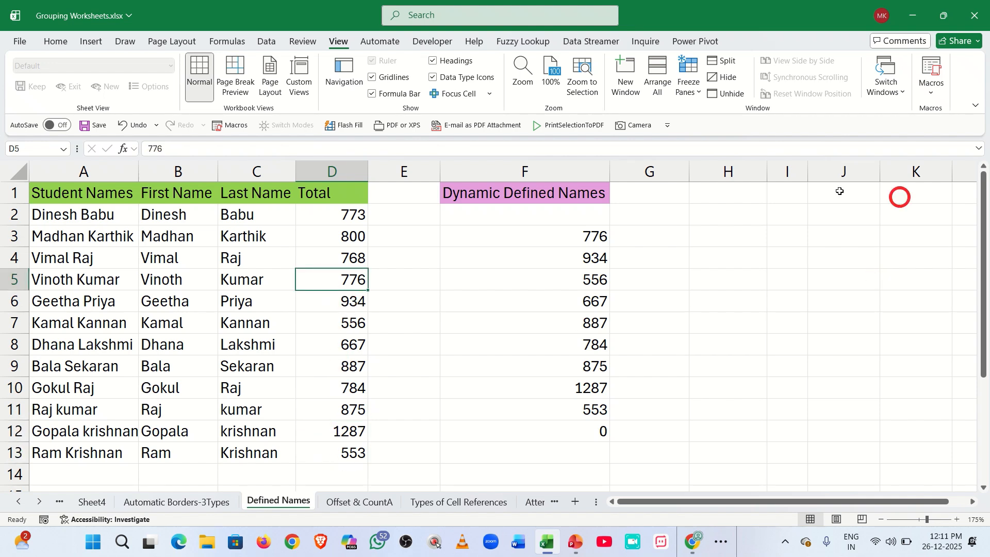
Step: Change the F3 formula to =OFFSET($A$2,2,1), replacing the row and column offsets and removing the height argument
click(567, 231)
double_click(567, 231)
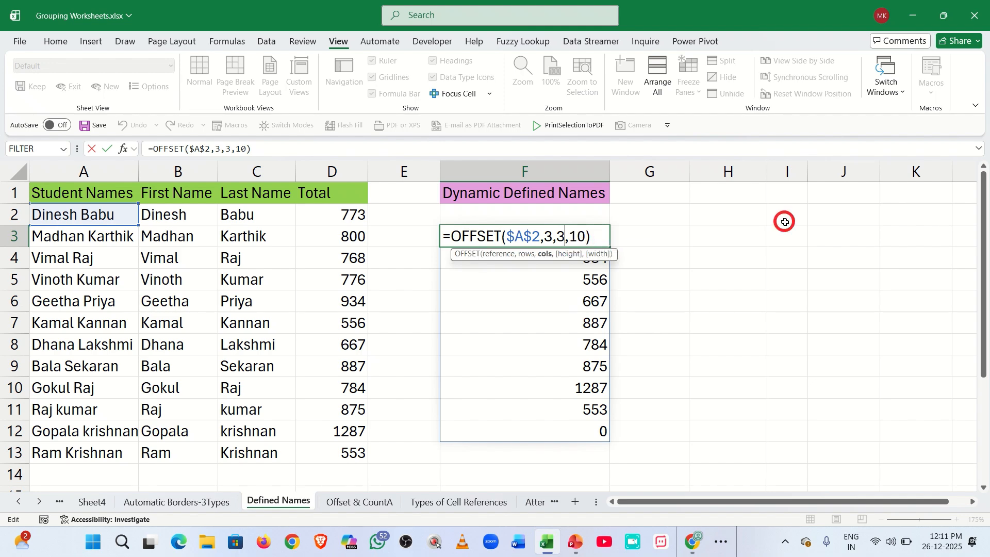
key(BackSpace)
key(BackSpace)
key(BackSpace)
key(Delete)
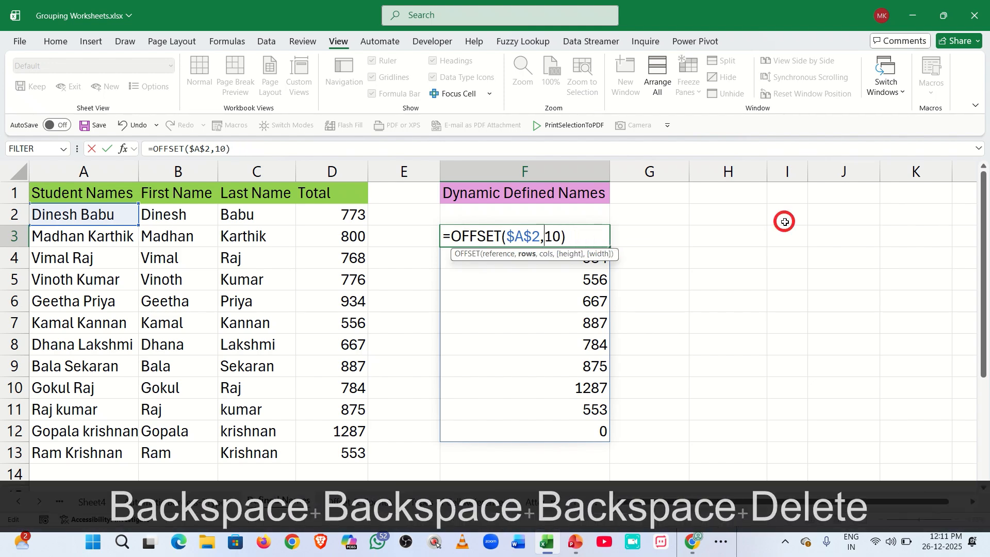
key(Delete)
key(Delete)
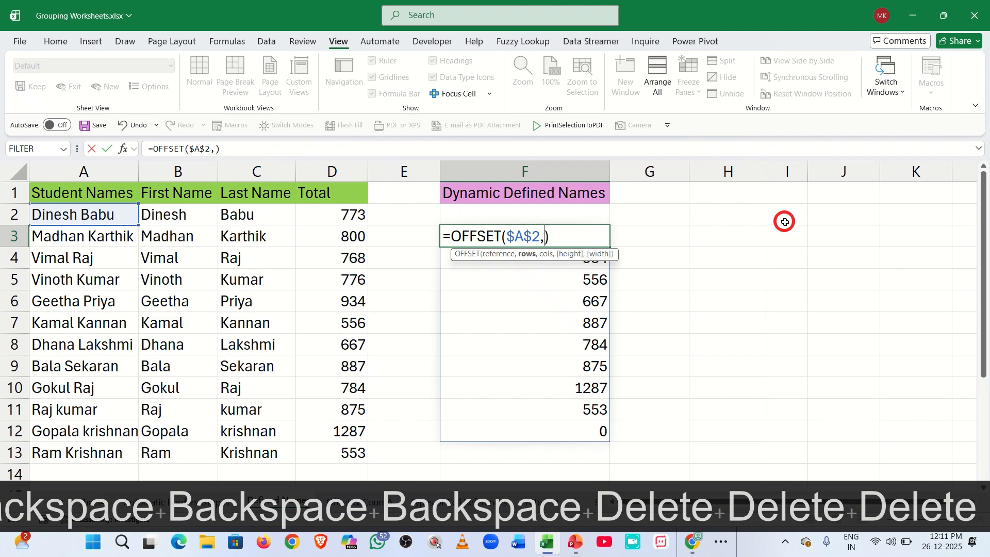
key(Delete)
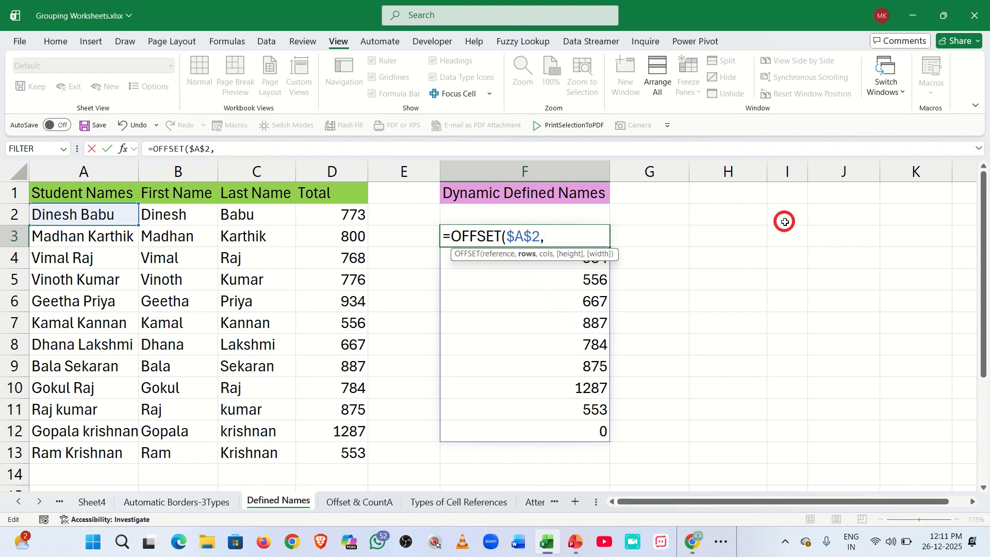
text(2)
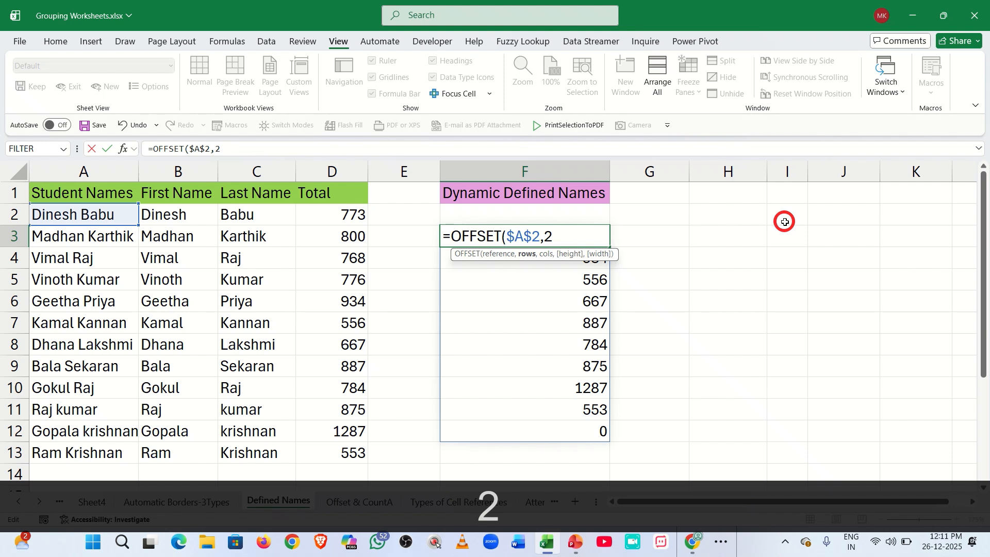
text(,)
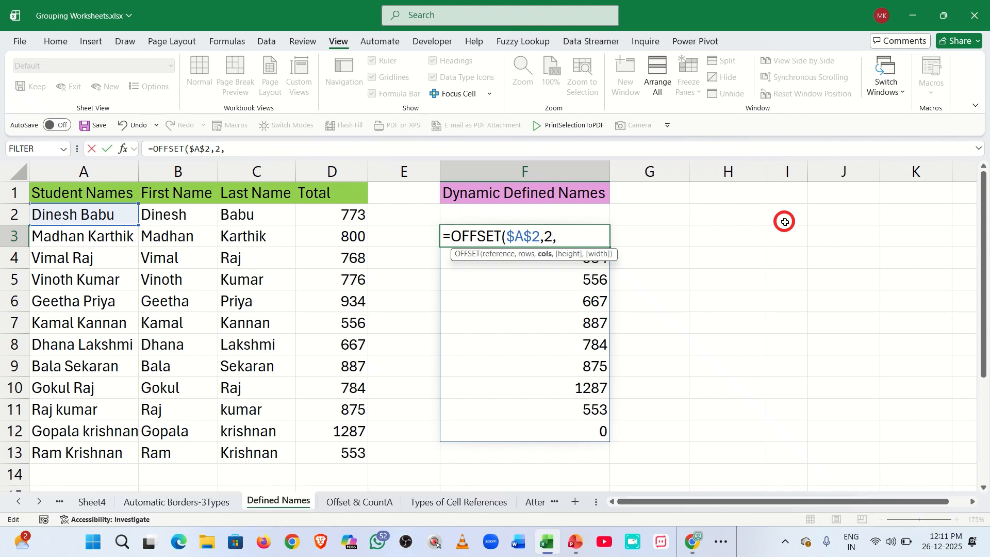
text(1,)
key(BackSpace)
key(Return)
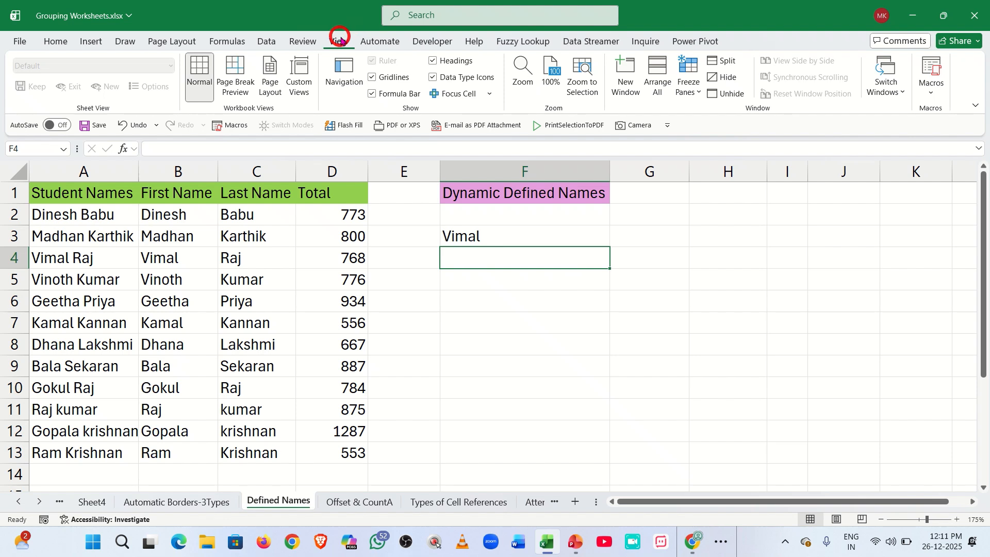
Step: Compare cell B4 in the First Name column with formula cell F3 using Focus Cell highlighting, and switch the highlighting off
click(448, 95)
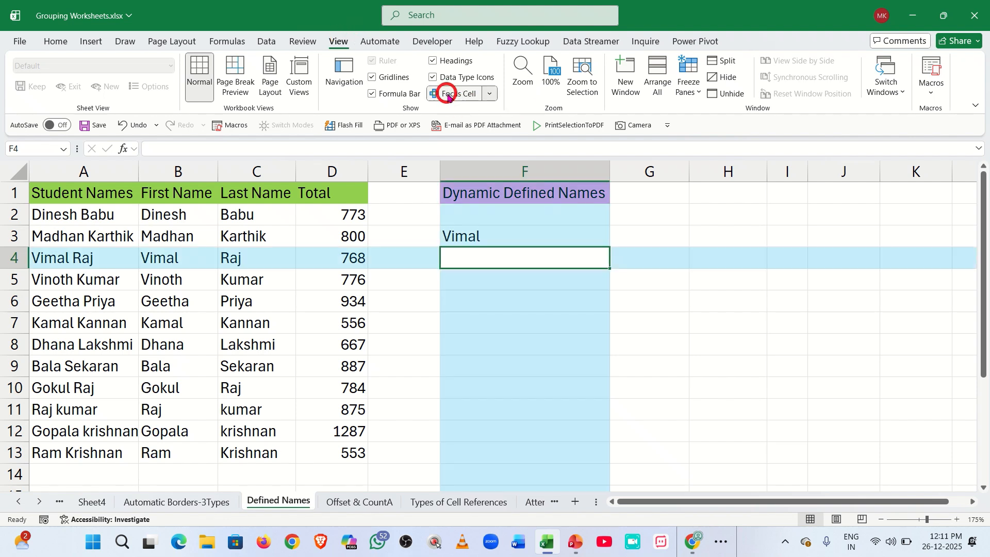
click(158, 258)
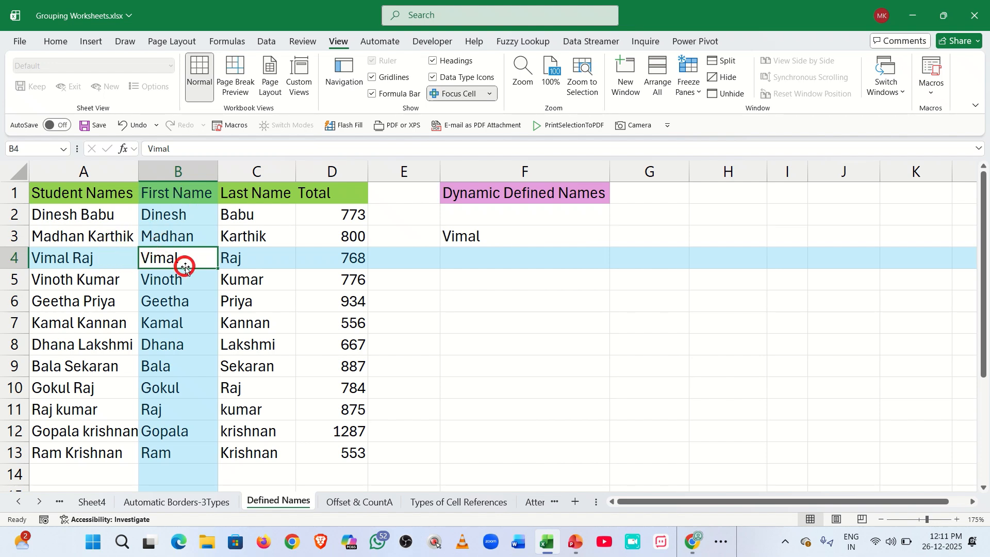
click(309, 317)
click(158, 258)
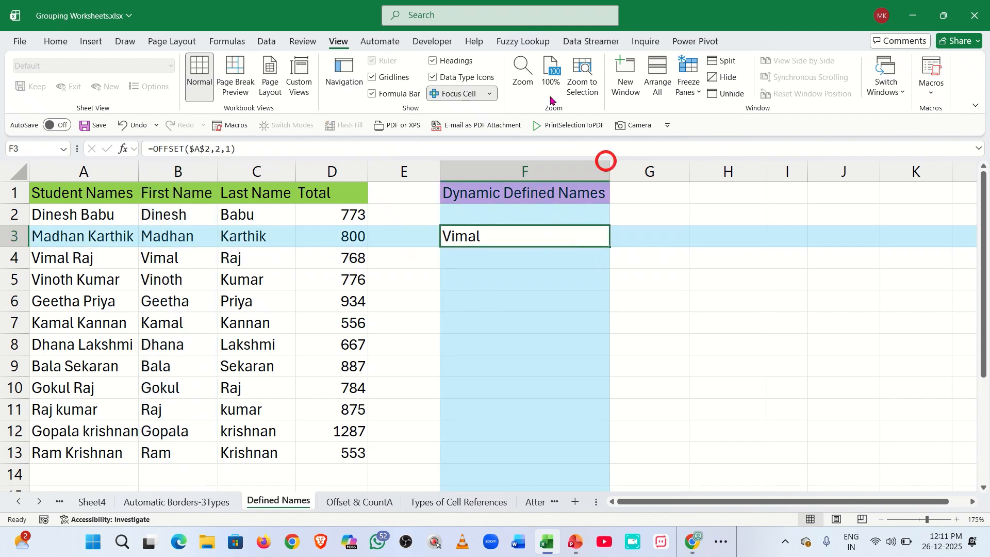
click(467, 93)
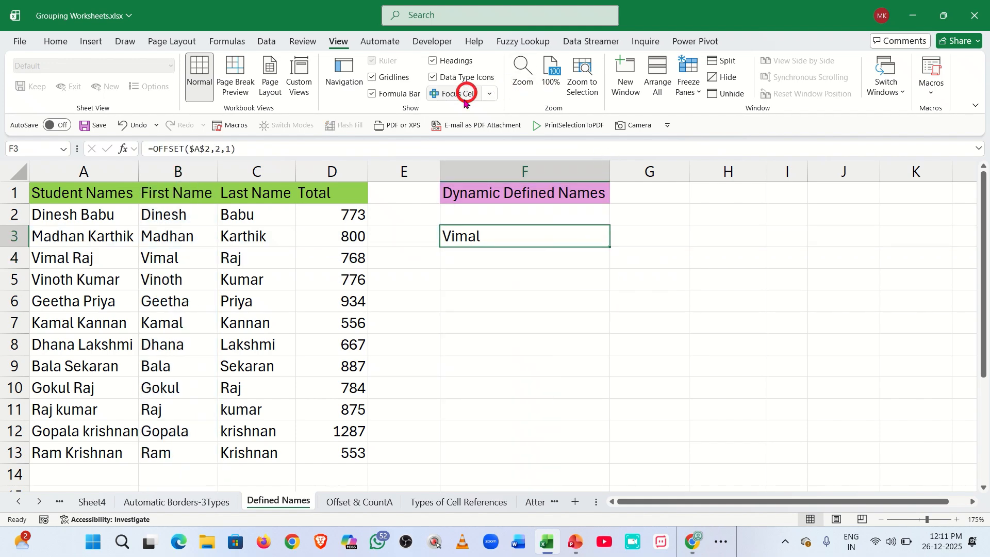
Step: Add a height argument of 7 to the F3 formula, making it =OFFSET($A$2,2,1,7), and select B4:B10 to compare with the result
double_click(529, 237)
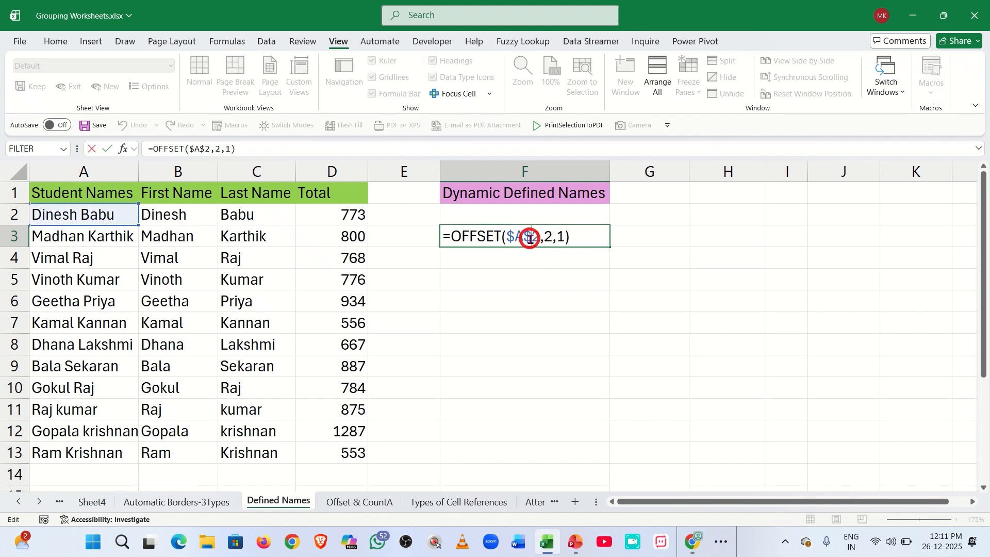
click(566, 236)
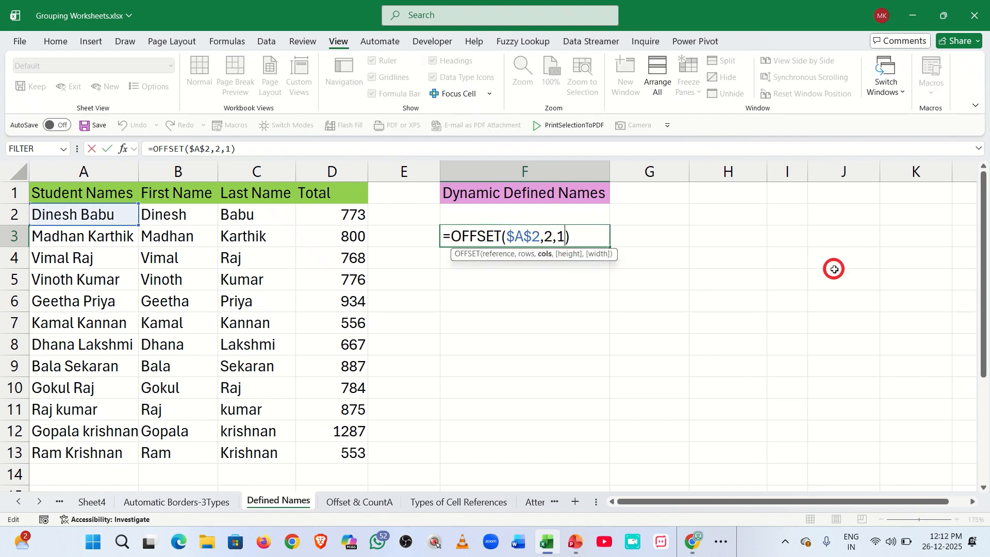
text(,)
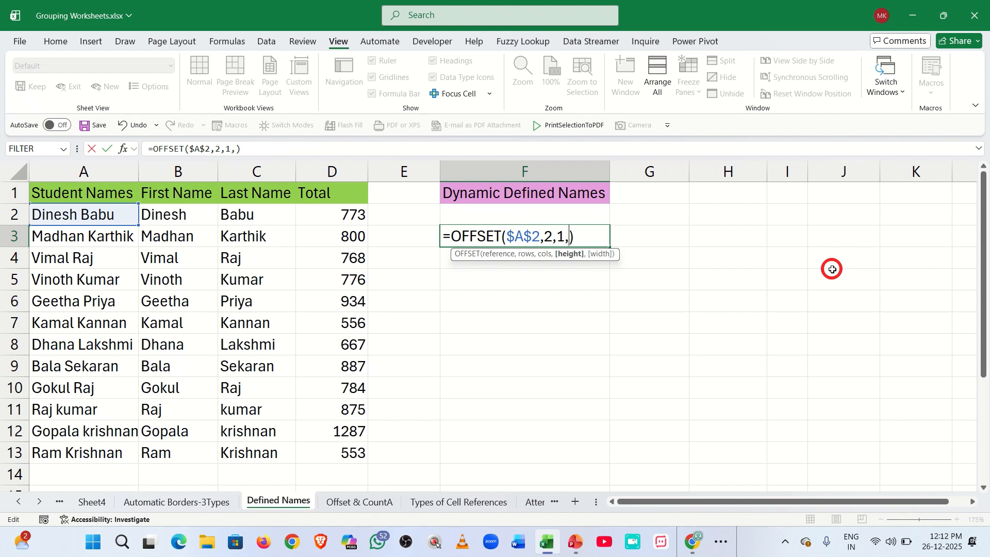
text(7)
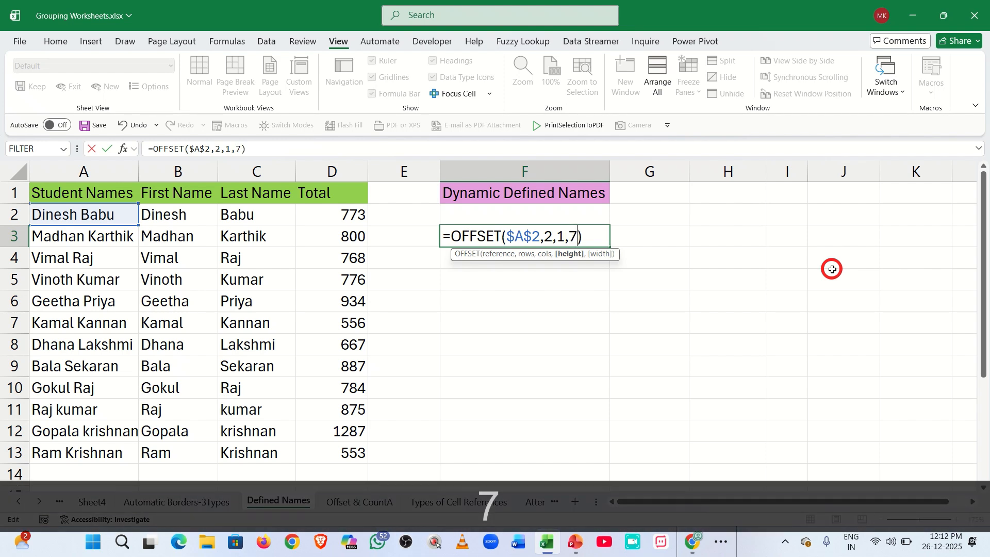
key(Return)
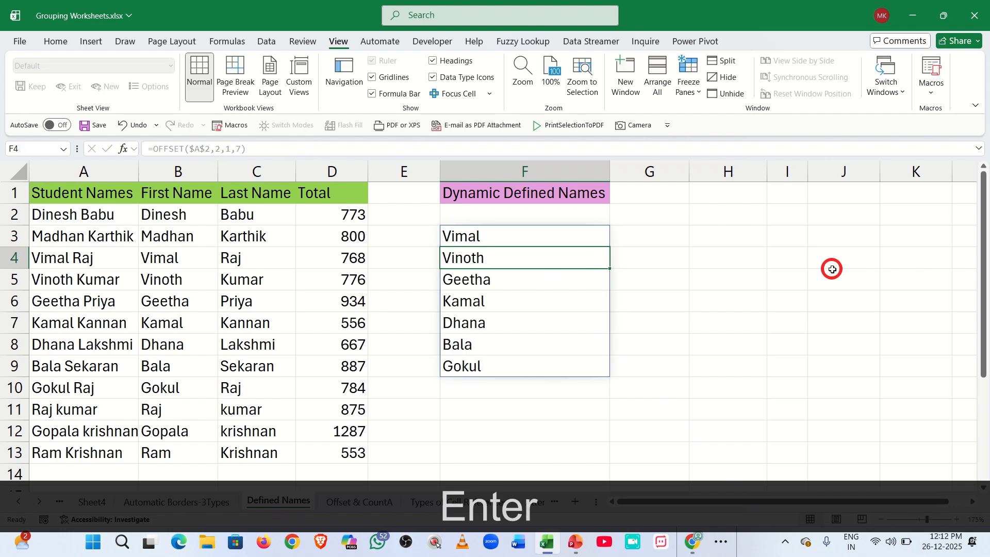
drag(184, 259, 186, 379)
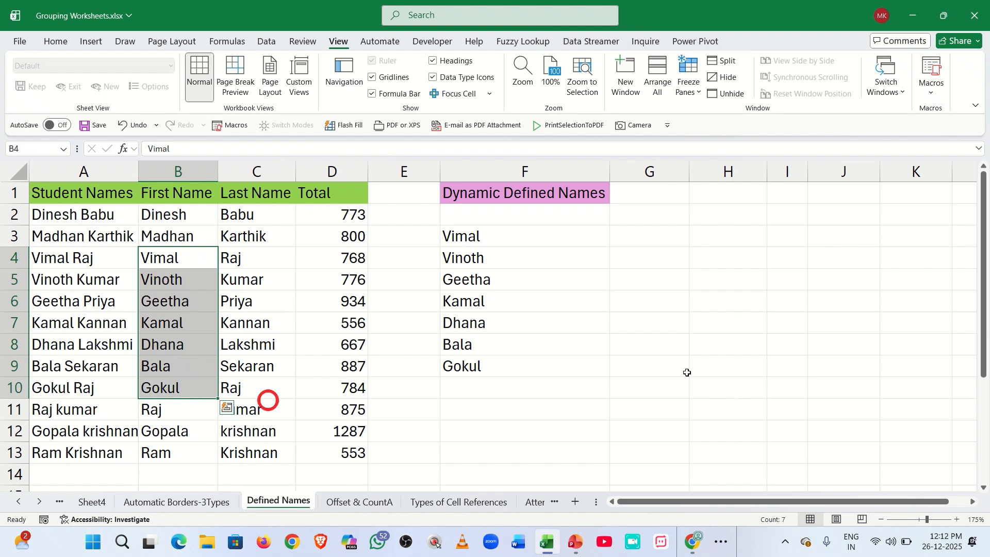
Step: Add a width argument of 3 to the F3 formula, making it =OFFSET($A$2,2,1,7,3), and select B4:D10 to compare with the result
double_click(491, 233)
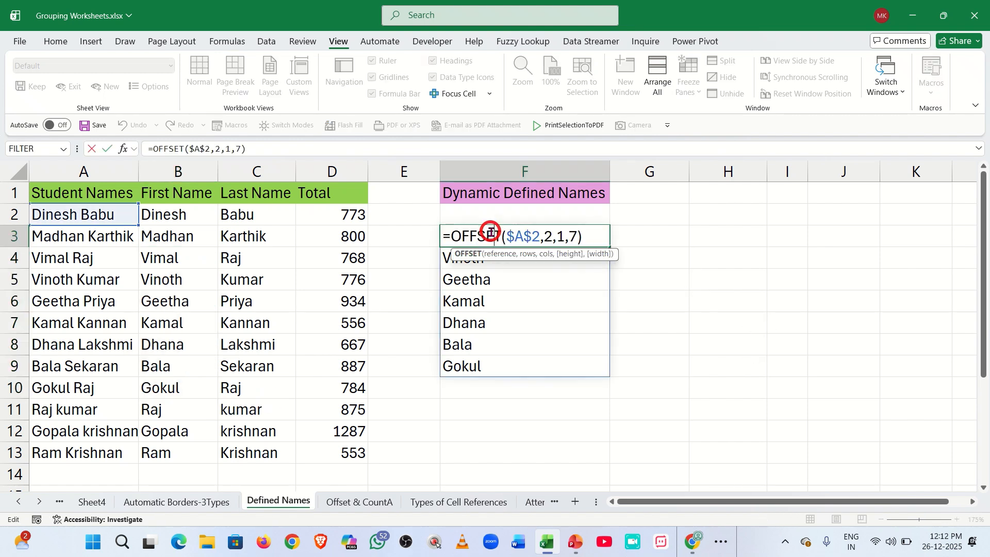
click(576, 236)
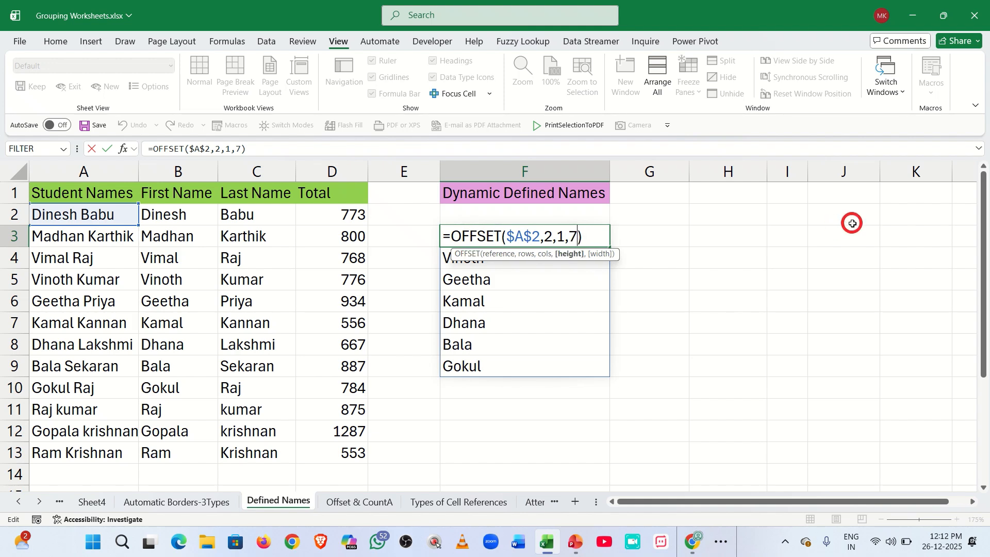
text(,)
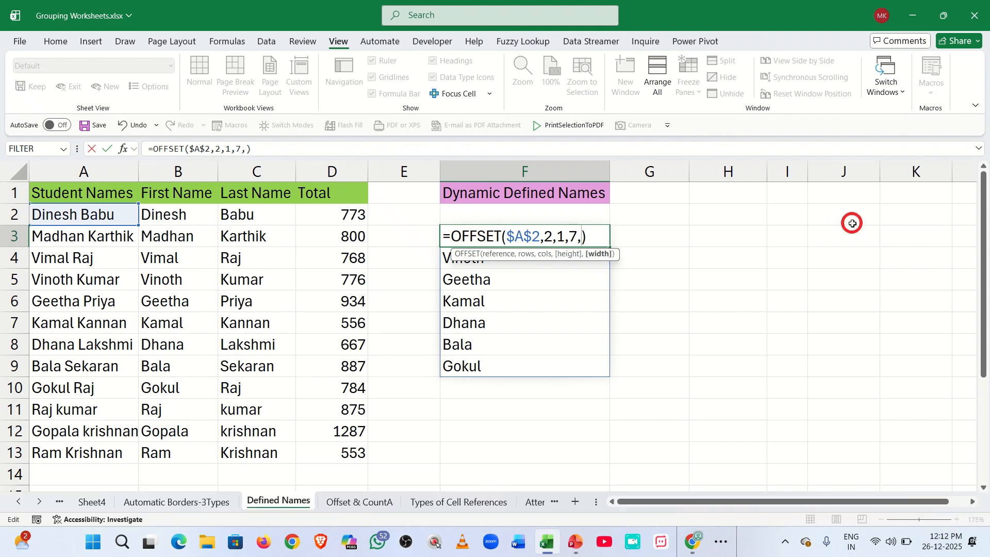
text(3)
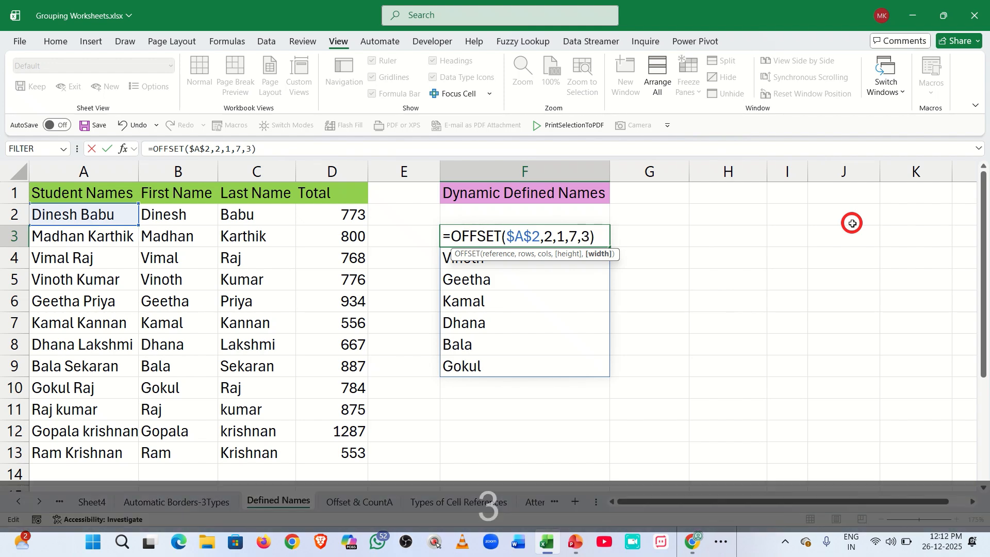
key(Return)
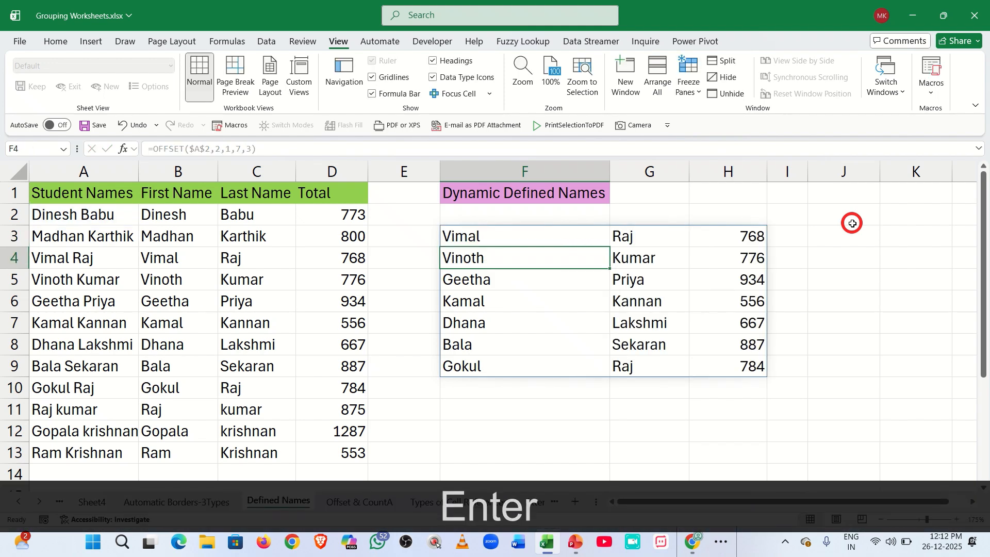
drag(173, 259, 338, 389)
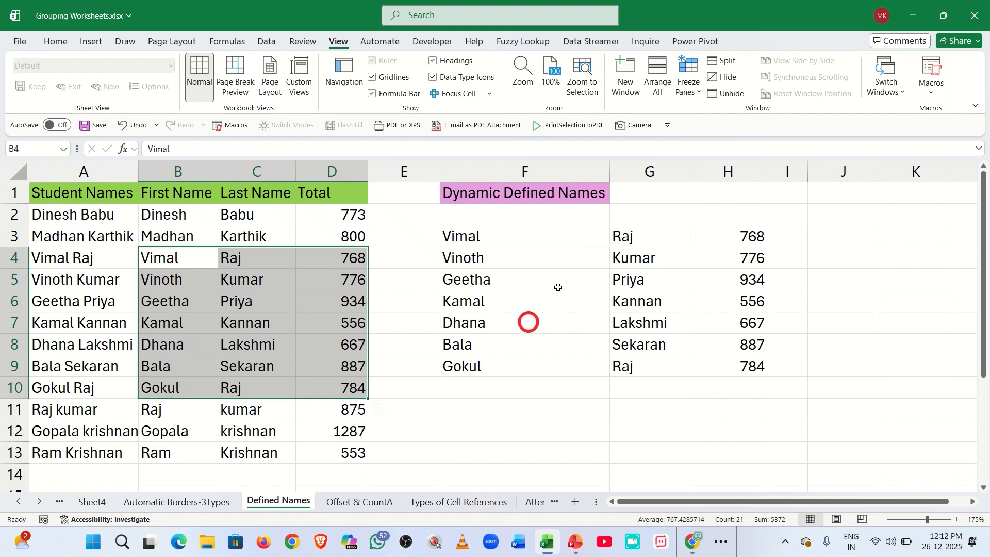
Step: Remove all arguments and the closing parenthesis from the F3 formula, leaving only =OFFSET( in edit mode
click(514, 235)
double_click(514, 235)
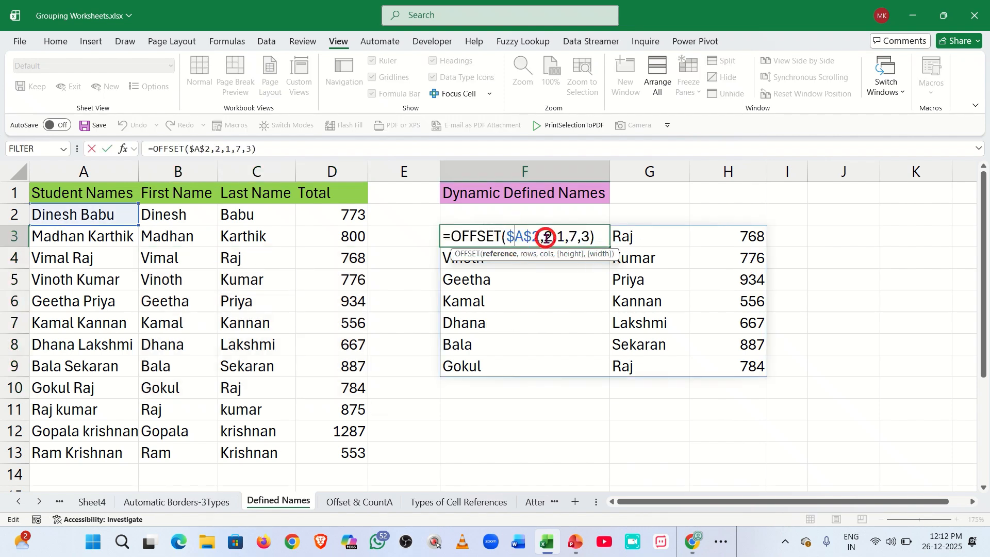
drag(542, 237, 591, 237)
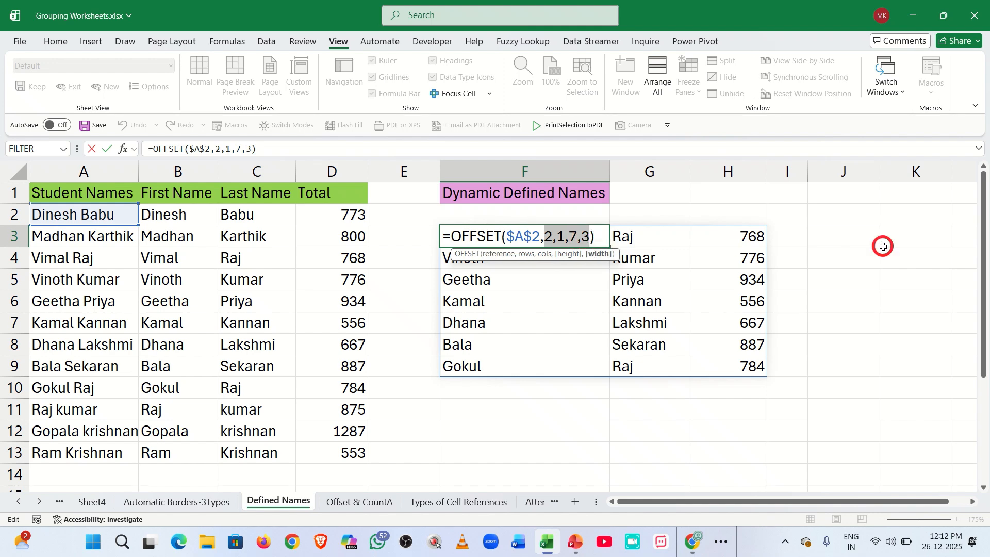
key(BackSpace)
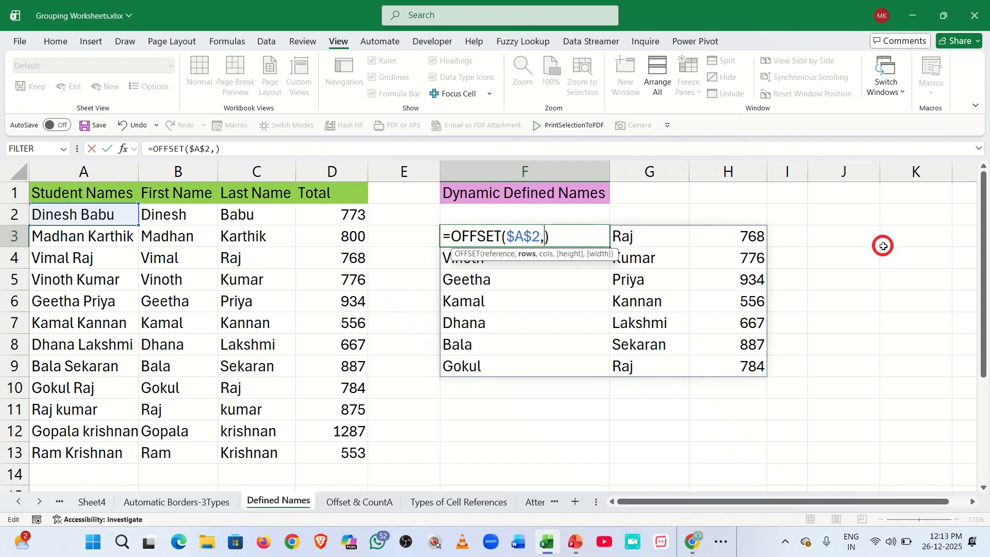
key(BackSpace)
key(BackSpace)
key(BackSpace)
key(BackSpace)
key(BackSpace)
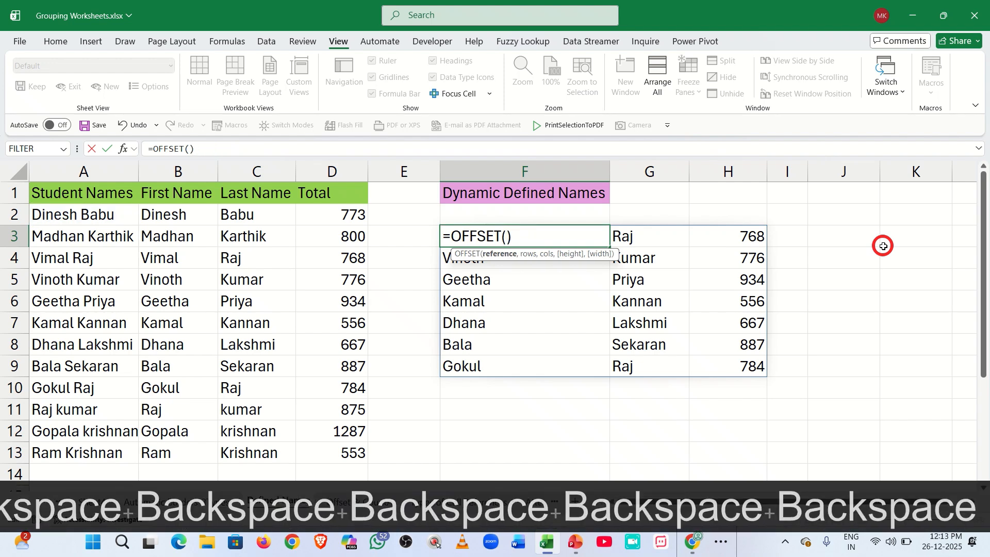
key(Delete)
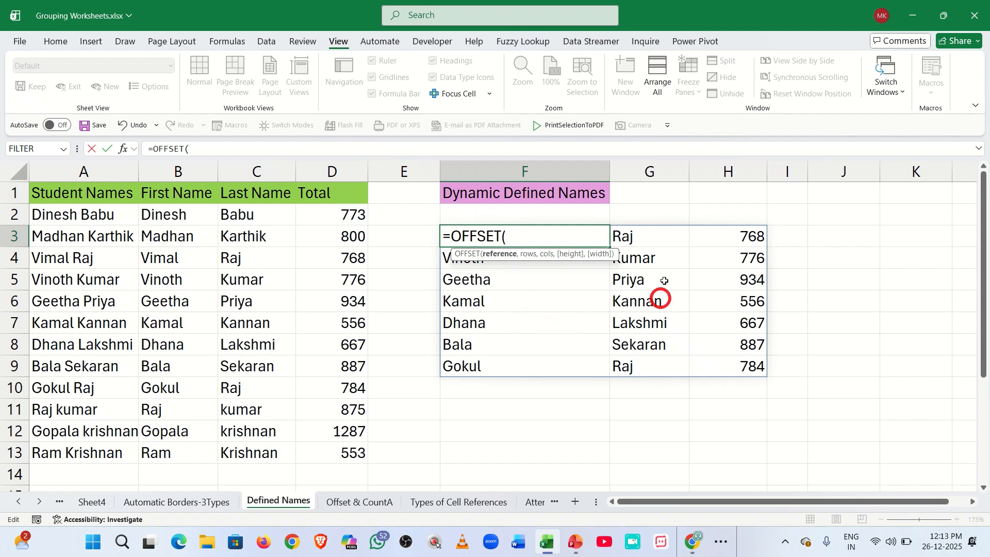
Step: Set cell A1 as the absolute reference argument of the OFFSET formula in F3, making it =OFFSET($A$1,
click(94, 192)
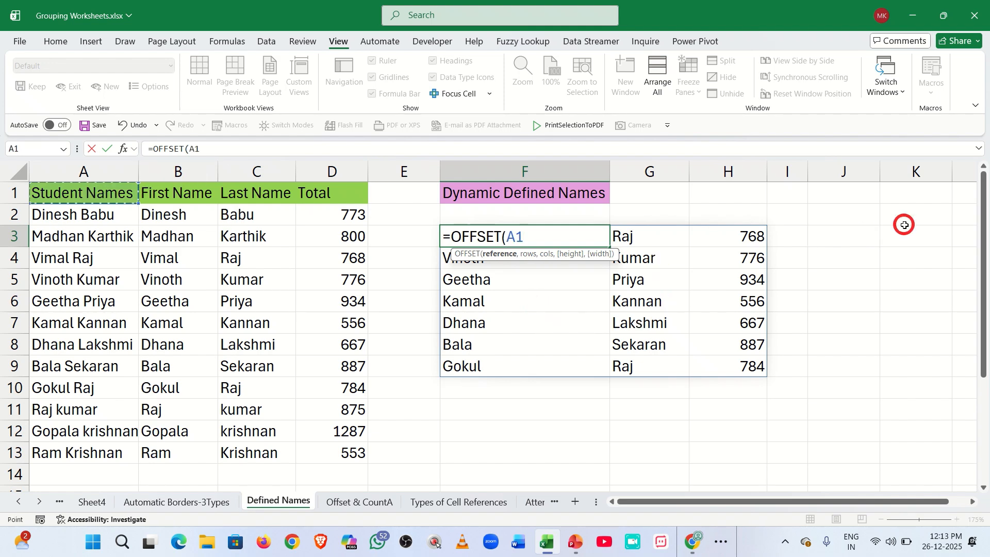
key(F4)
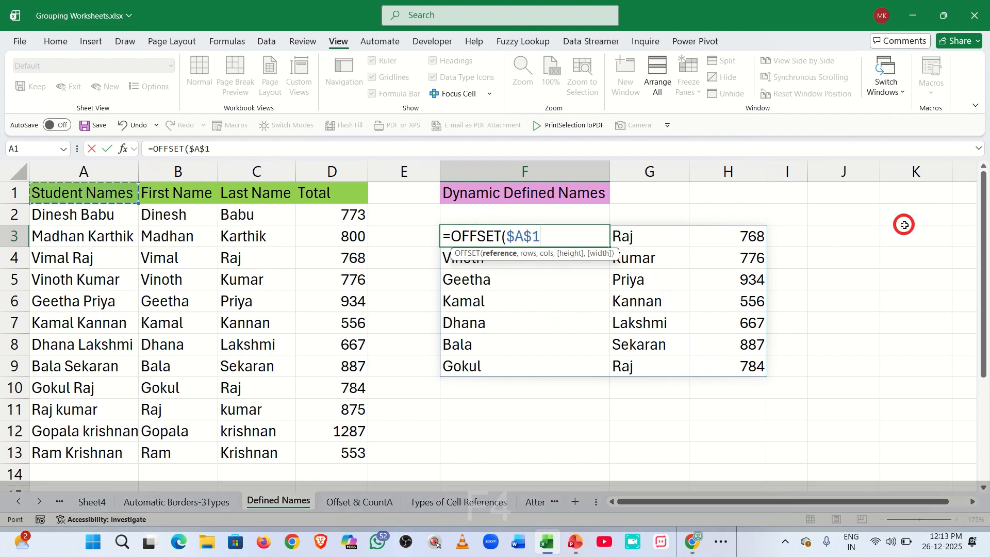
text(,)
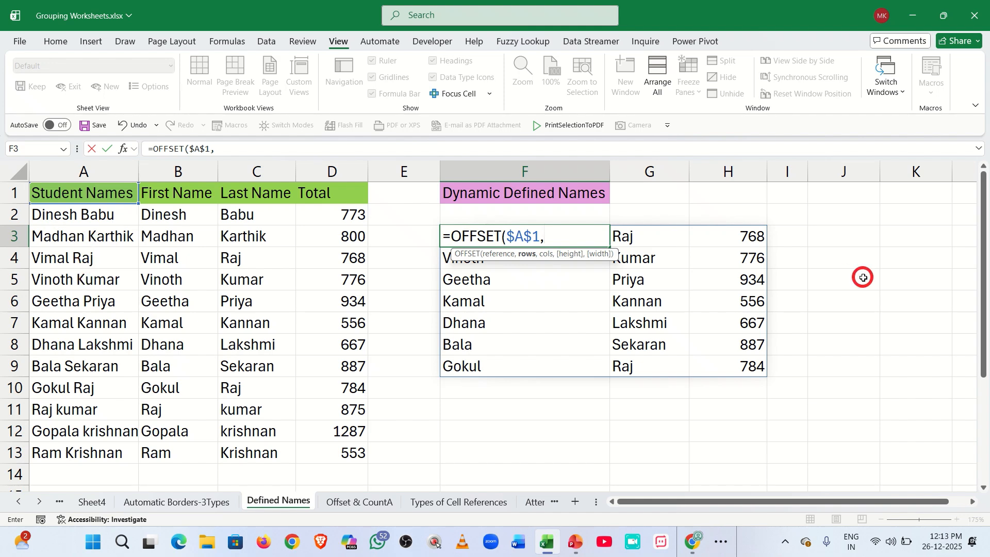
text(4,)
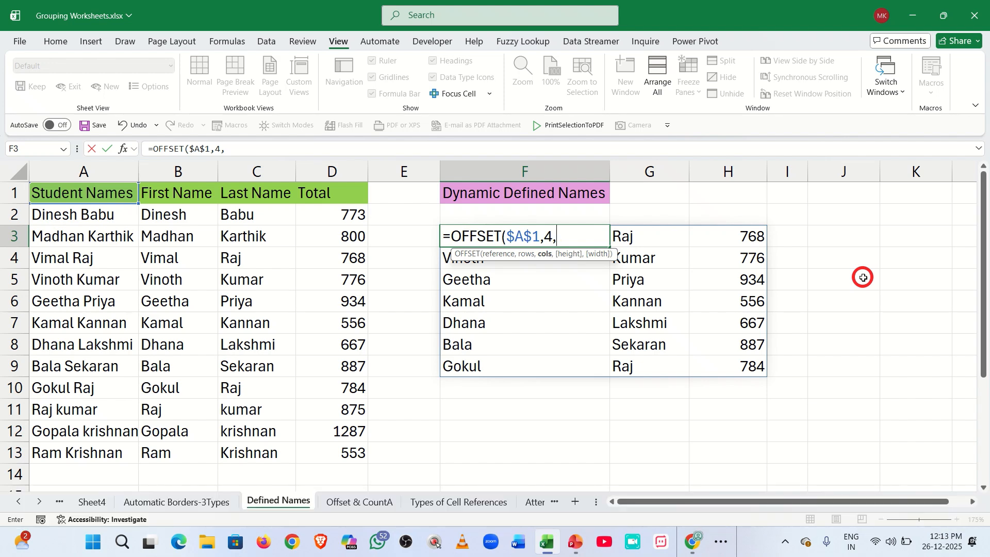
key(BackSpace)
key(BackSpace)
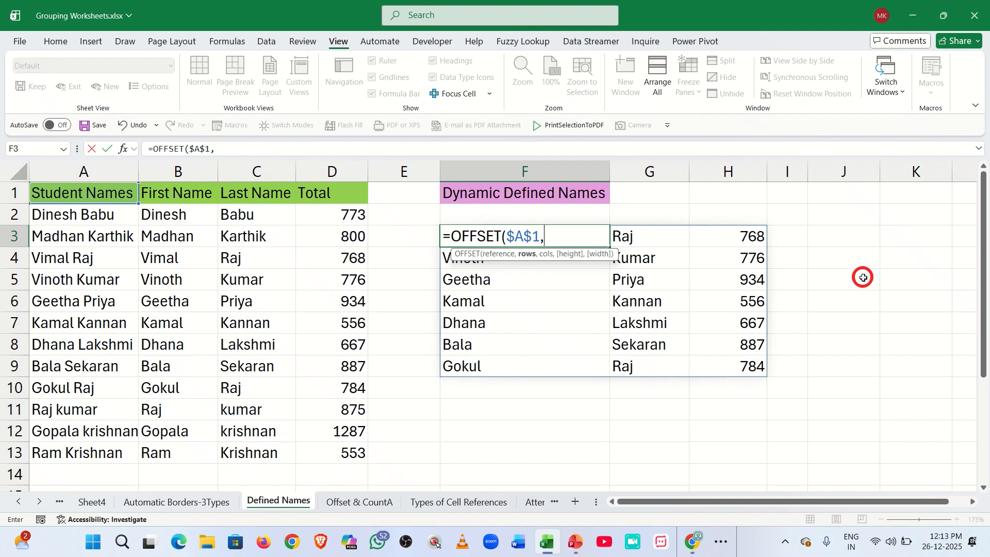
Step: Complete the F3 formula with 0 rows and 0 columns as =OFFSET($A$1,0,0), and select A1 to compare with the result
text(0,)
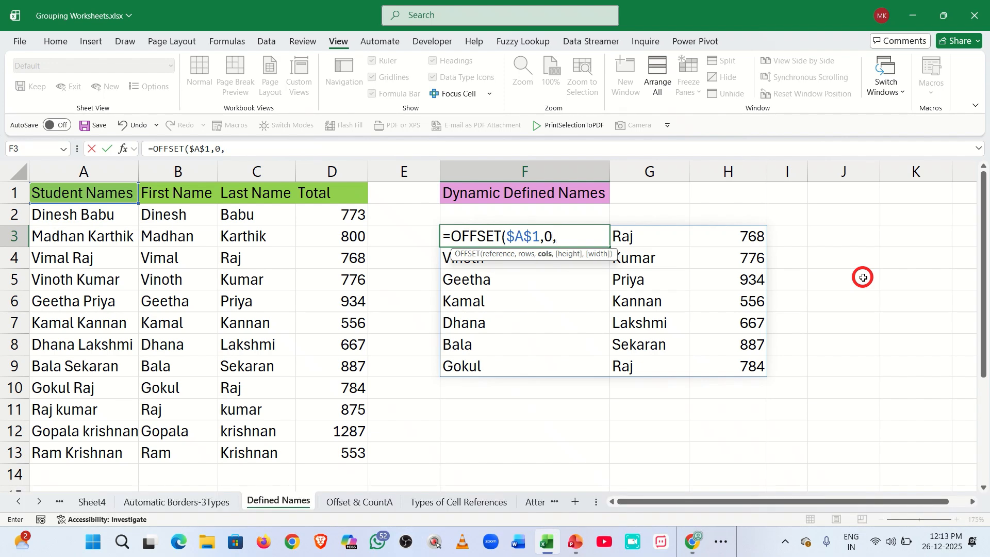
text(0,)
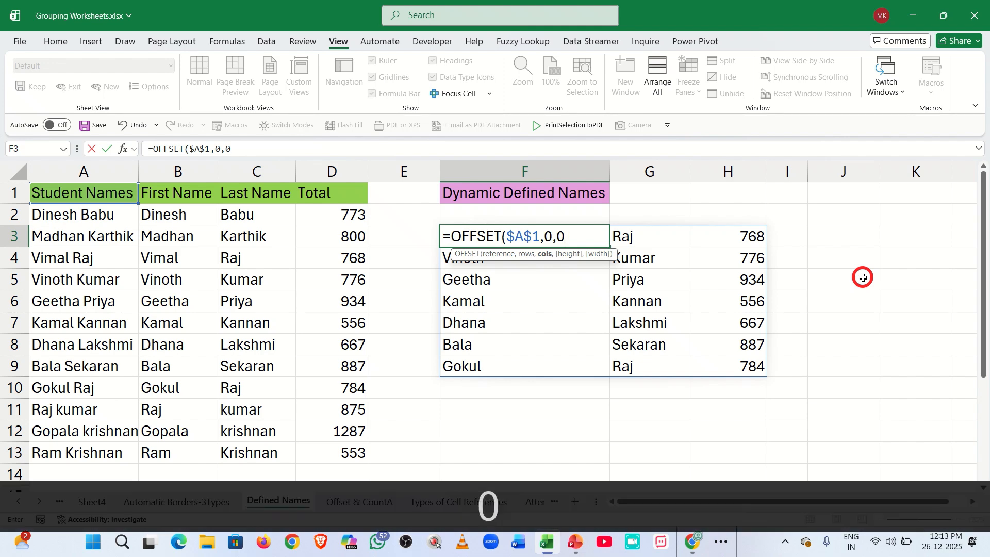
key(BackSpace)
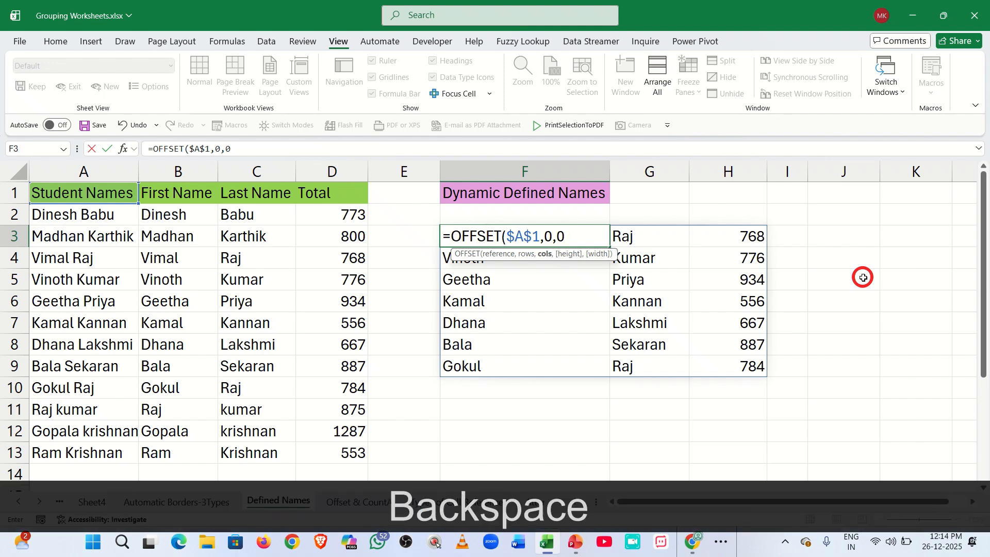
key(Return)
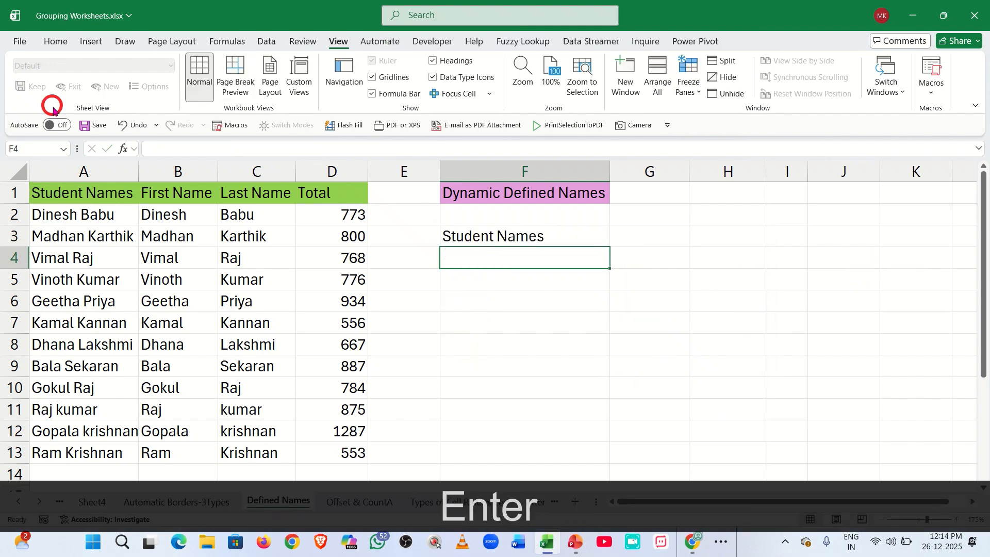
click(69, 198)
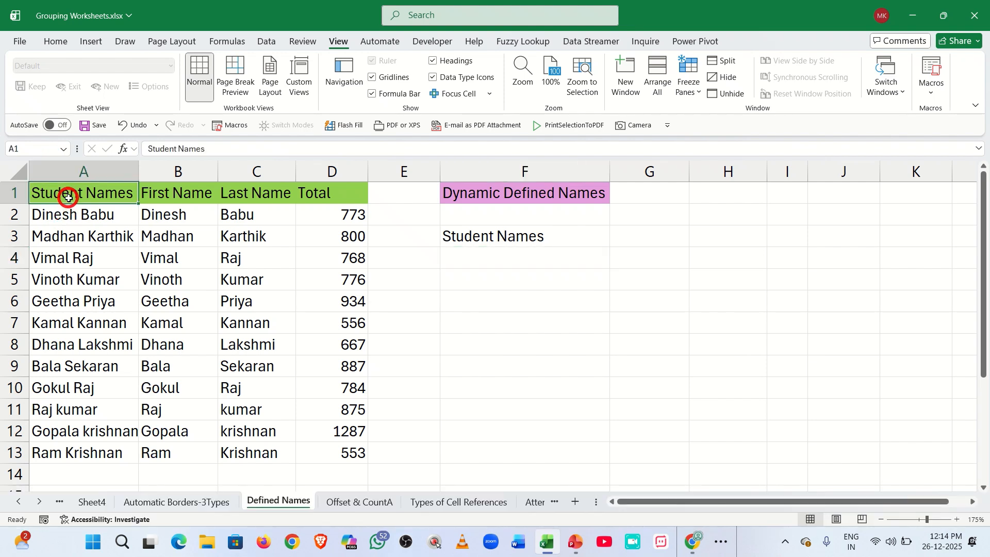
Step: Add a height argument of 5 to the F3 formula, making it =OFFSET($A$1,0,0,5), and select A1:A5 to compare with the result
click(505, 236)
double_click(505, 236)
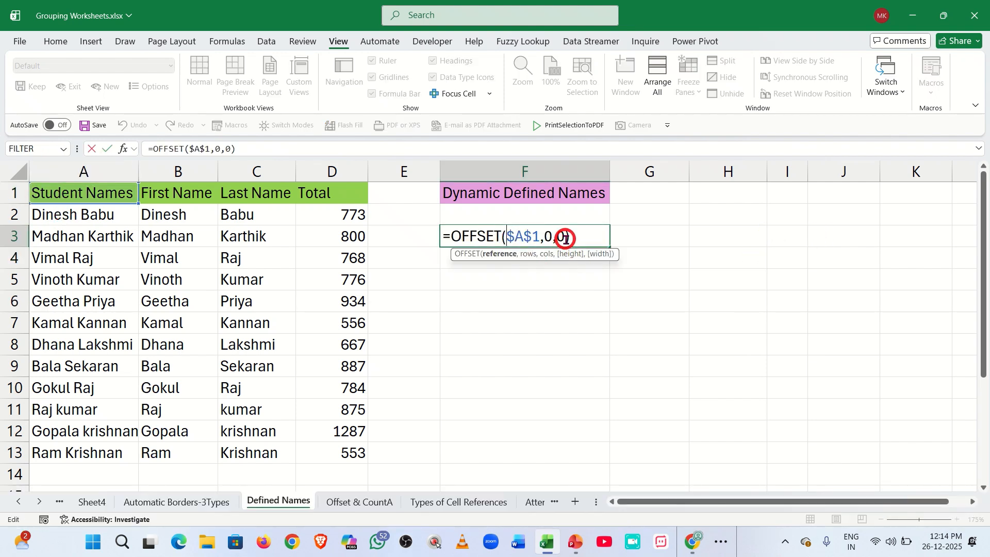
text(,)
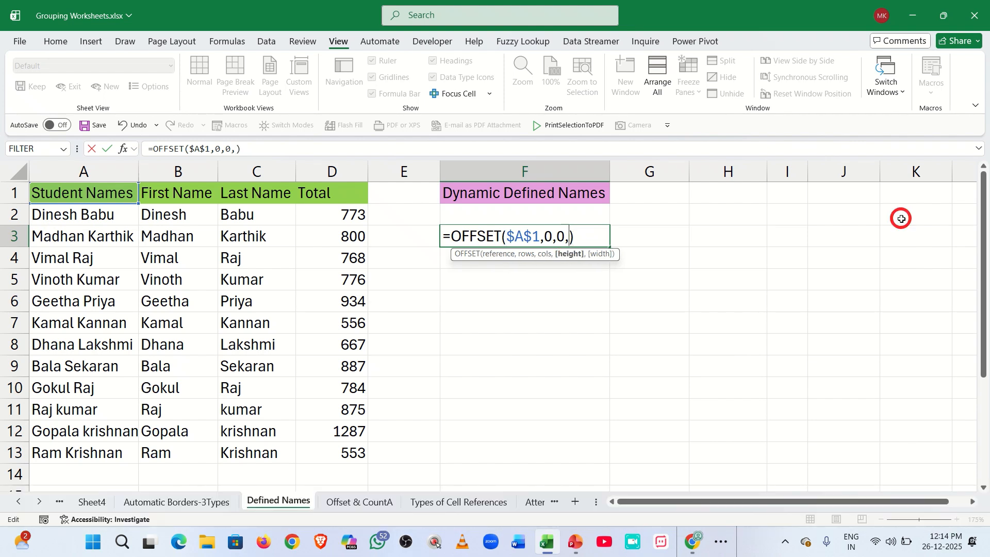
text(5)
key(Return)
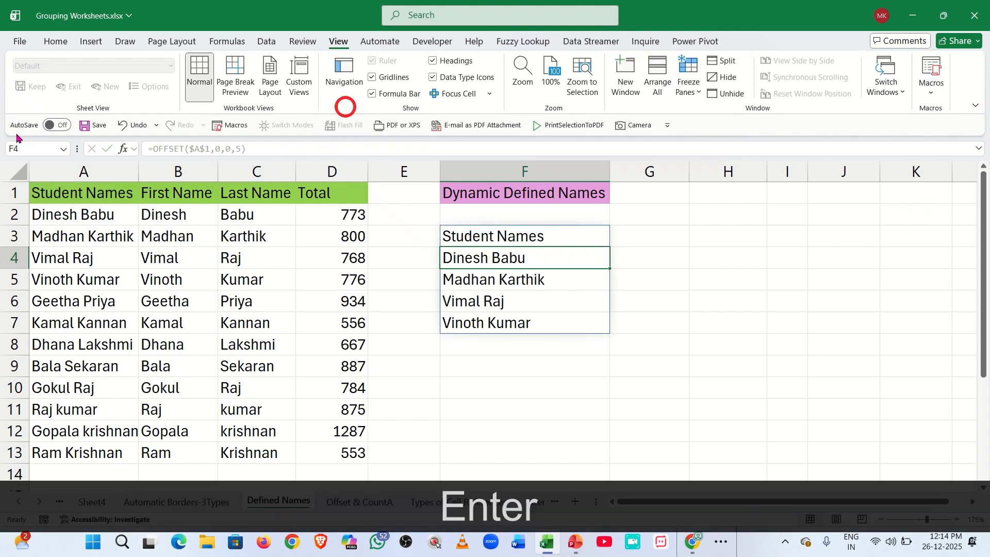
drag(109, 200, 101, 283)
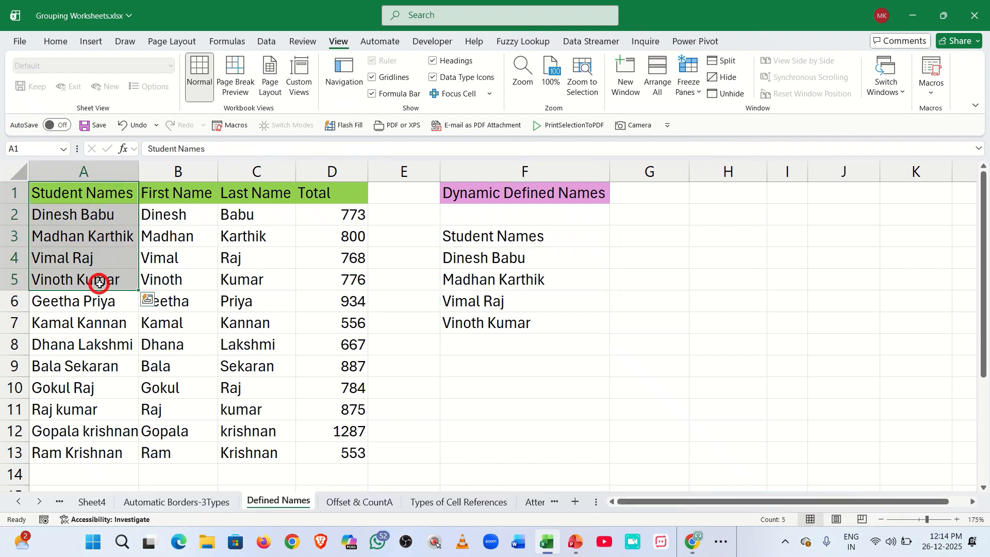
Step: Add a width argument of 4 to the F3 formula, making it =OFFSET($A$1,0,0,5,4), and check the returned header cells
double_click(547, 234)
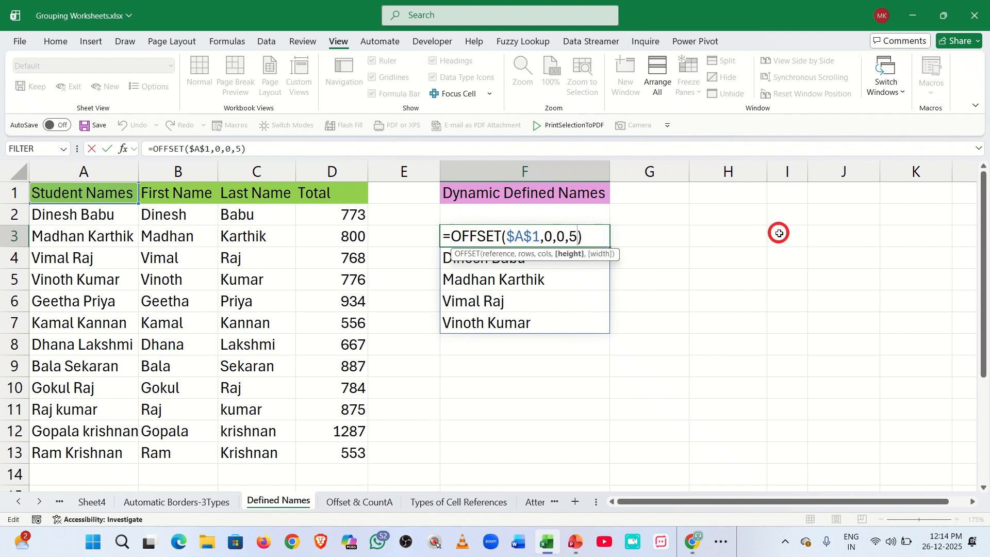
text(,)
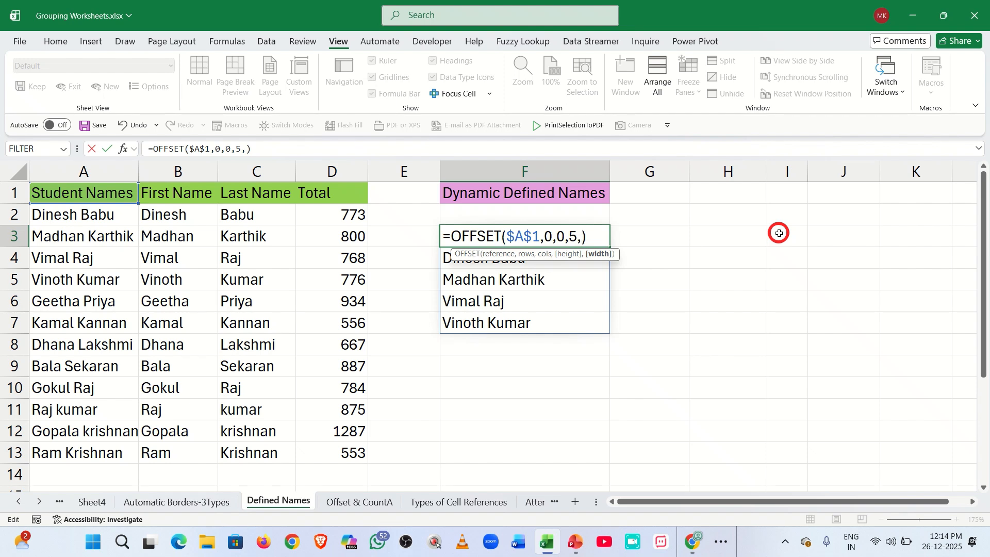
text(4)
key(Return)
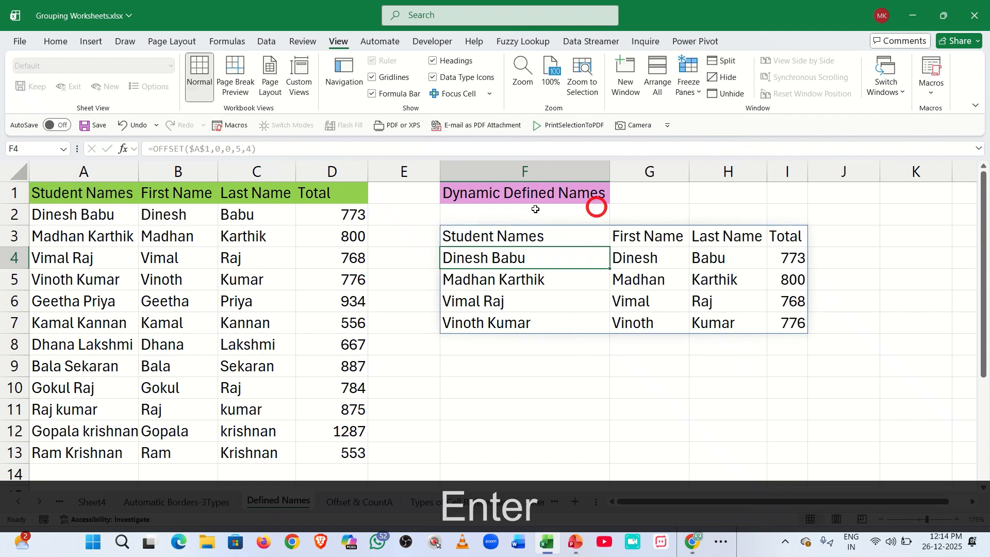
drag(576, 236, 756, 243)
click(640, 293)
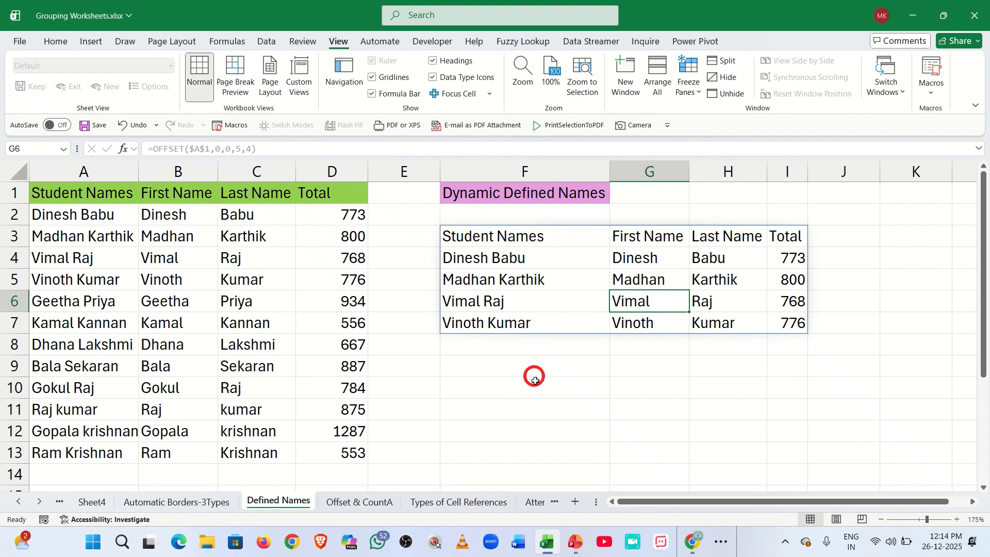
Step: Change the F3 formula's height argument to 12, making it =OFFSET($A$1,0,0,12,4), and select A13:D13 to compare with the result
double_click(493, 236)
click(581, 237)
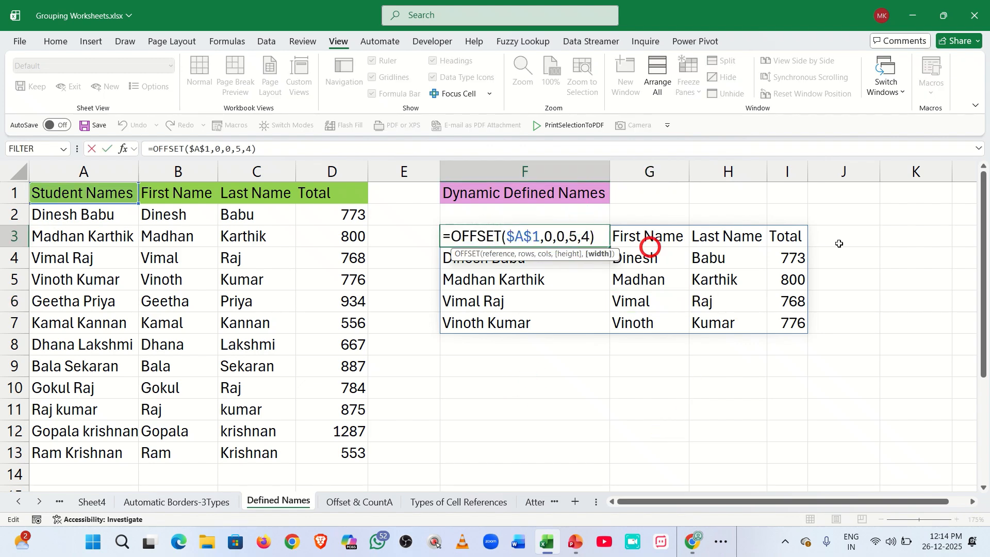
key(Delete)
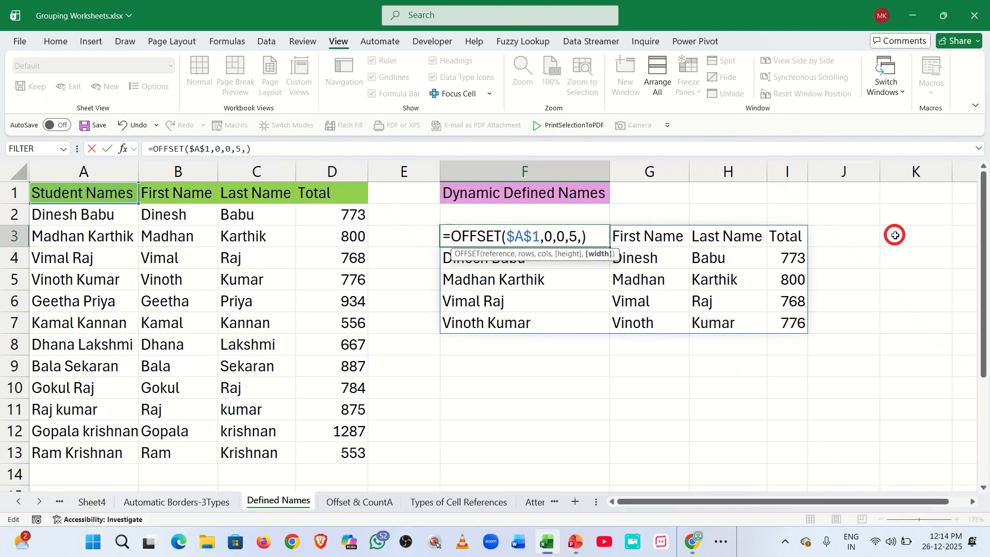
text(4)
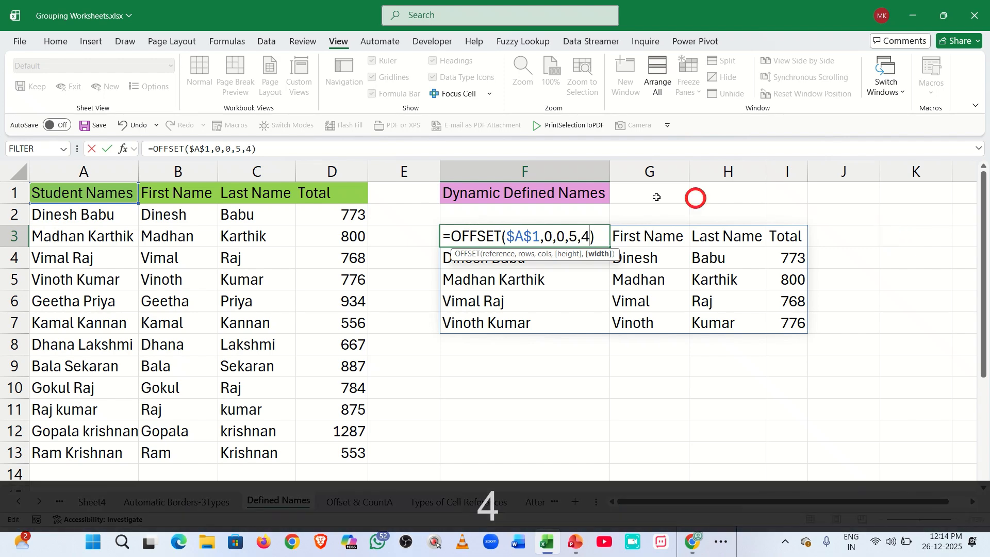
click(568, 235)
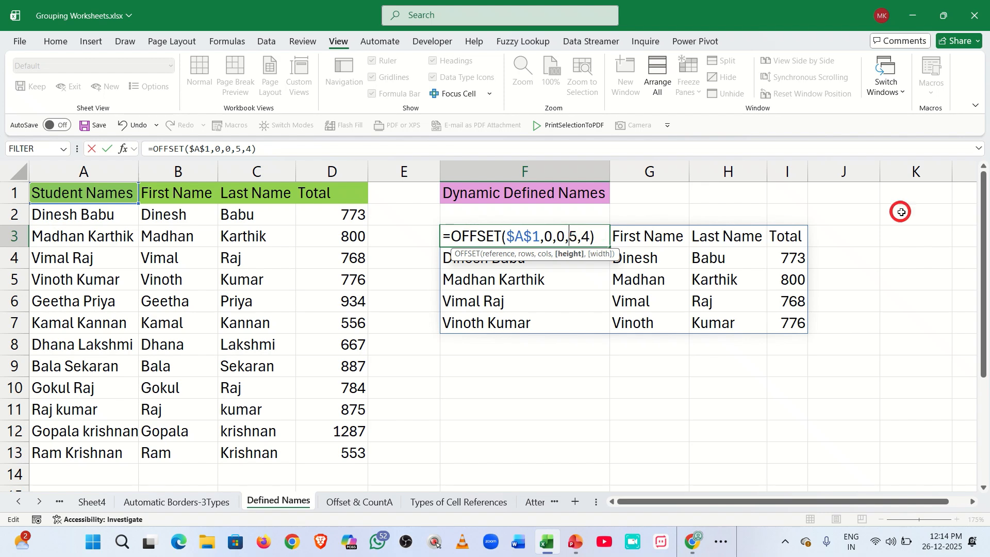
key(Delete)
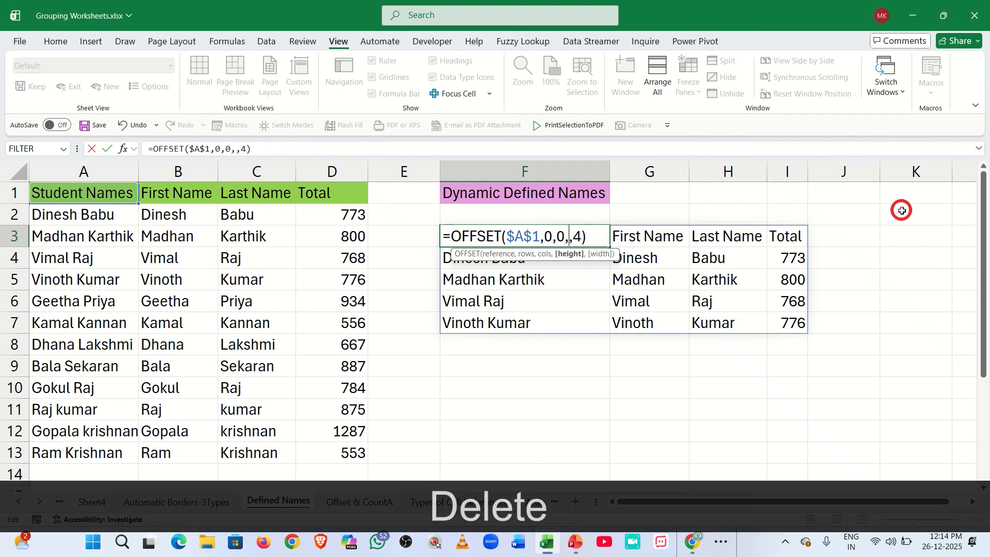
text(12)
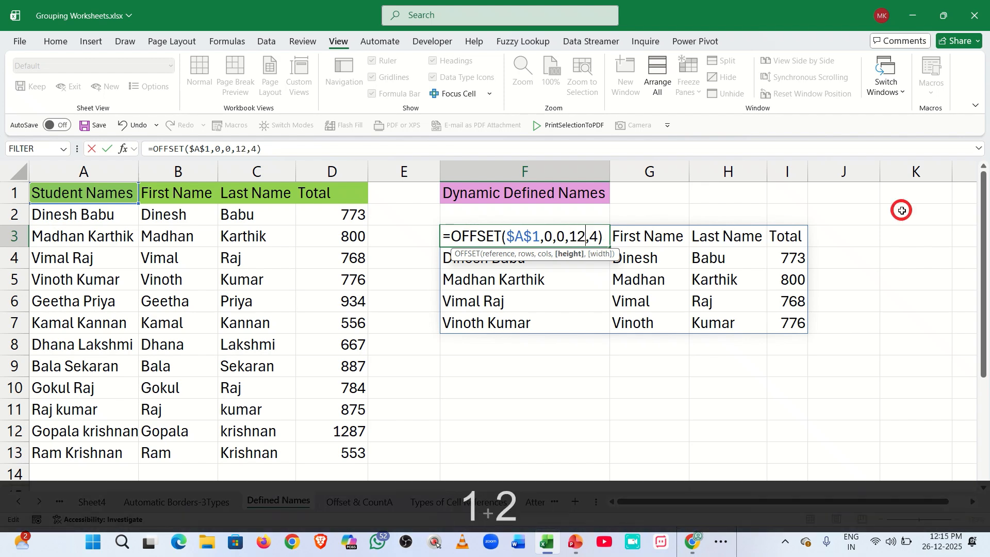
key(Return)
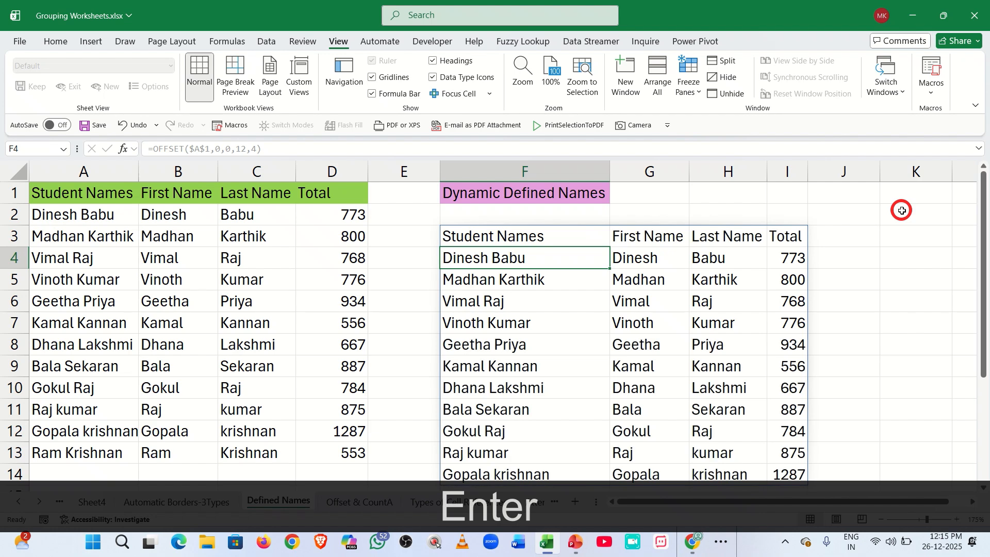
scroll(902, 222, down, 1)
scroll(902, 223, up, 1)
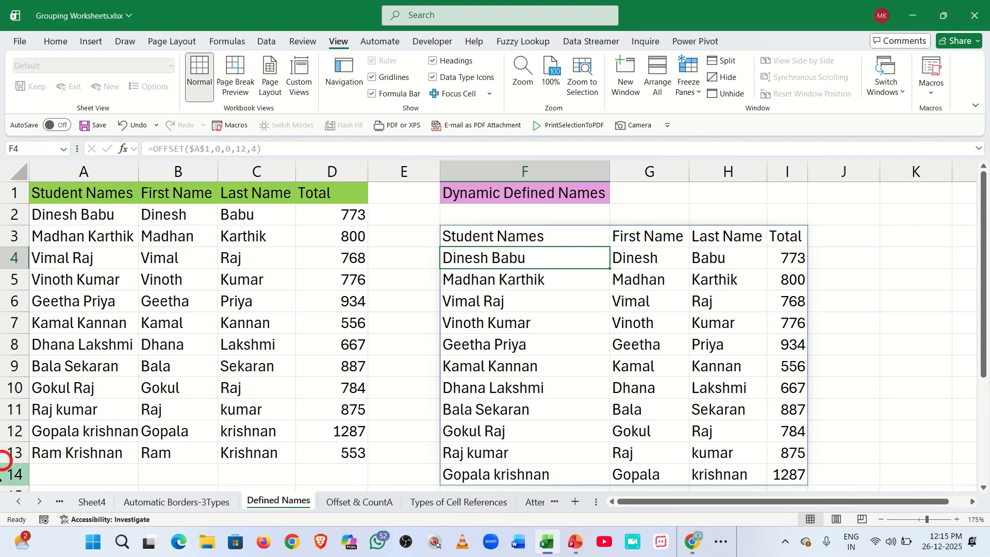
drag(43, 454, 339, 449)
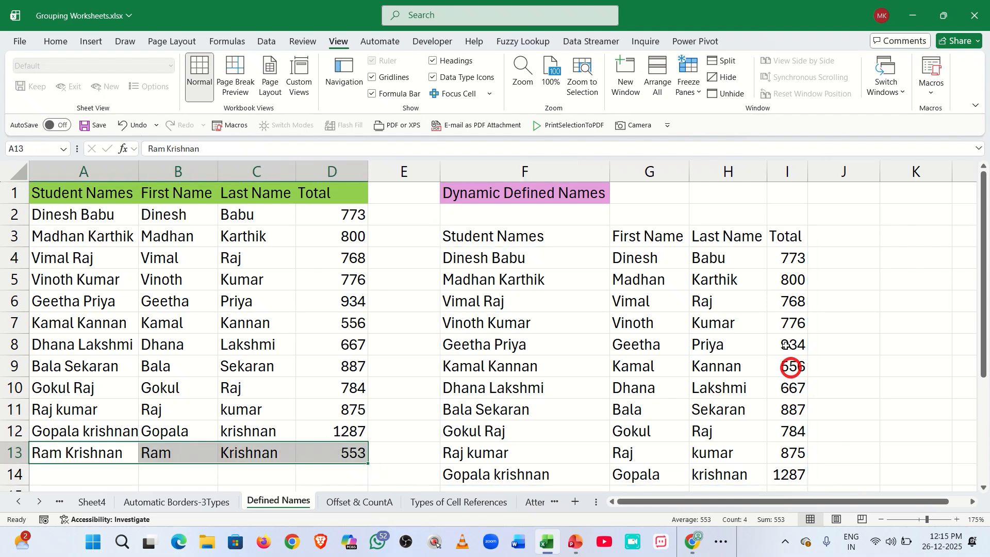
click(574, 280)
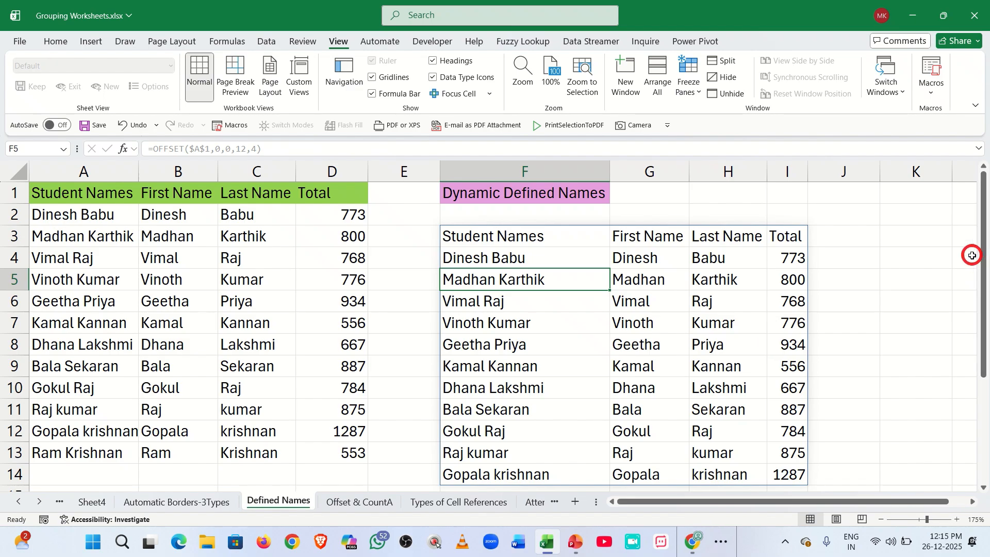
Step: Count the filled cells of the Total column in K4 with the formula =COUNTA($D:$D)
click(894, 261)
text(=)
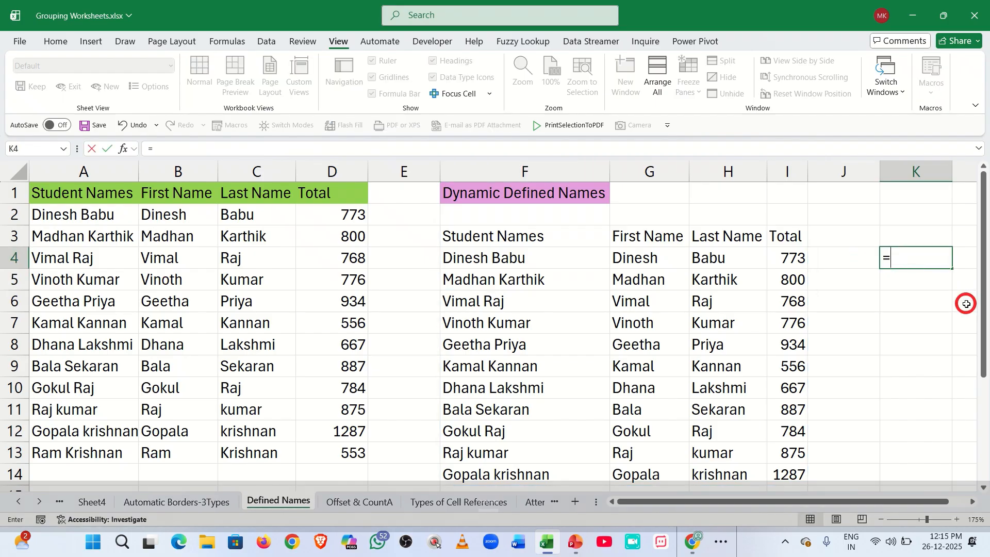
text(count)
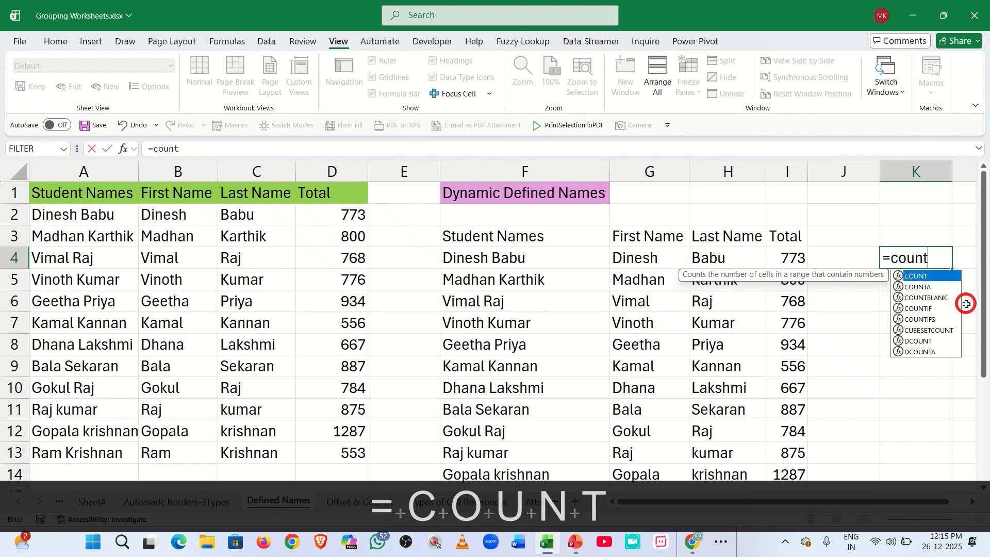
text(a)
key(Tab)
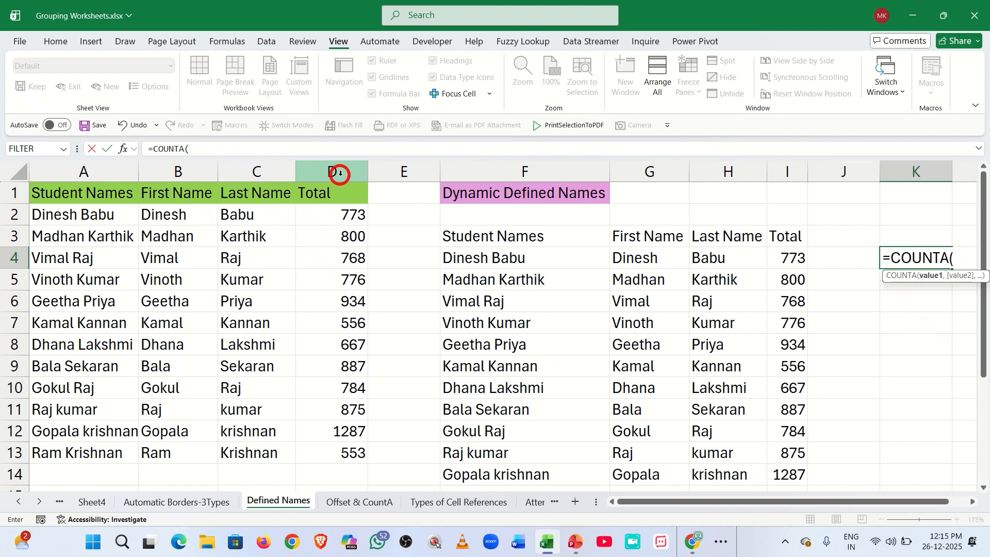
click(340, 174)
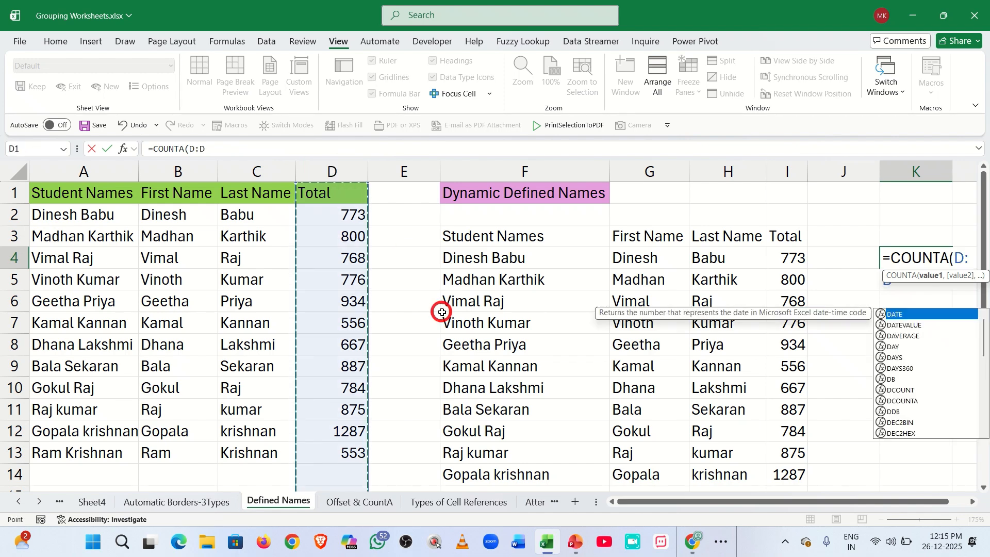
key(F4)
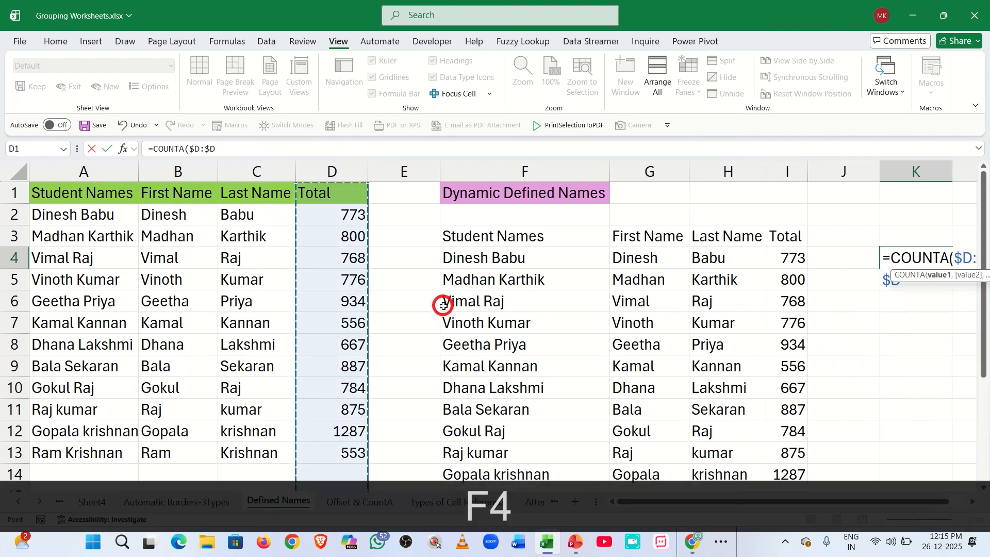
text())
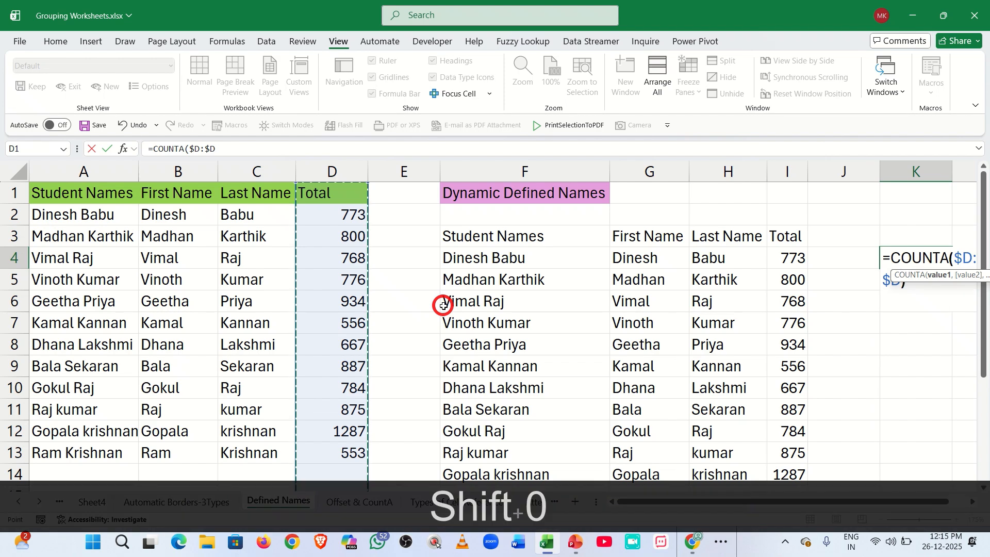
key(Return)
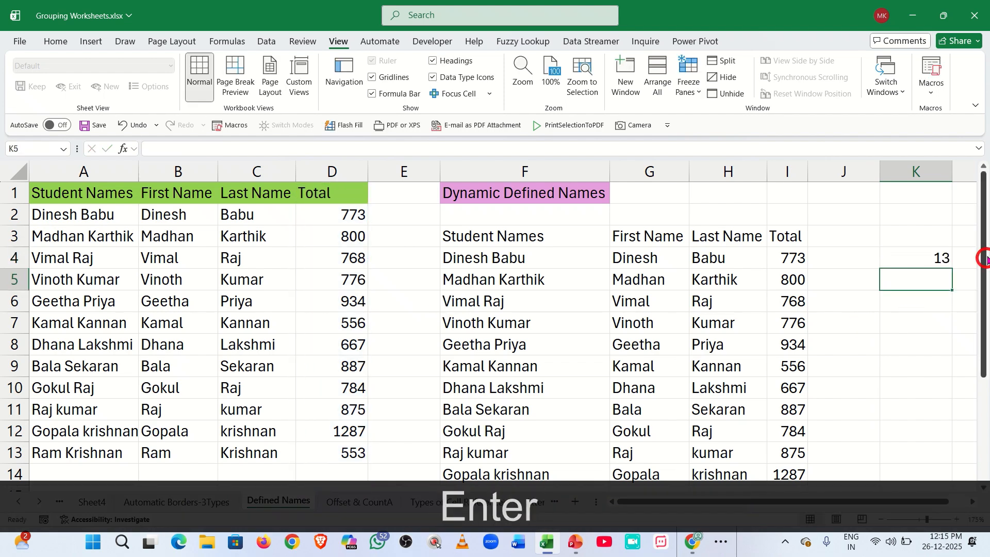
Step: Exclude the header from the count by changing K4 to =COUNTA($D:$D)-1, and select D2:D13 to compare with the result
drag(822, 504, 829, 505)
click(892, 261)
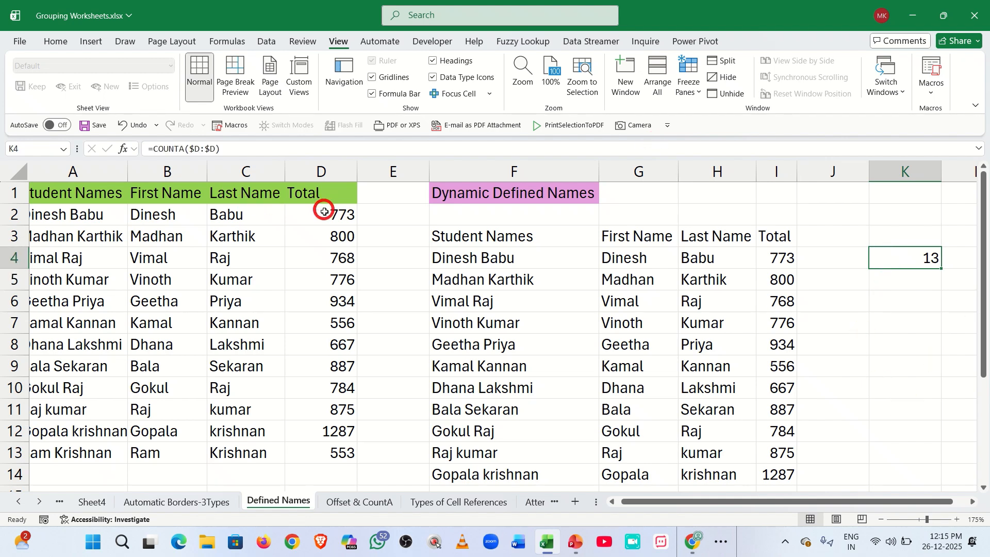
drag(324, 212, 327, 452)
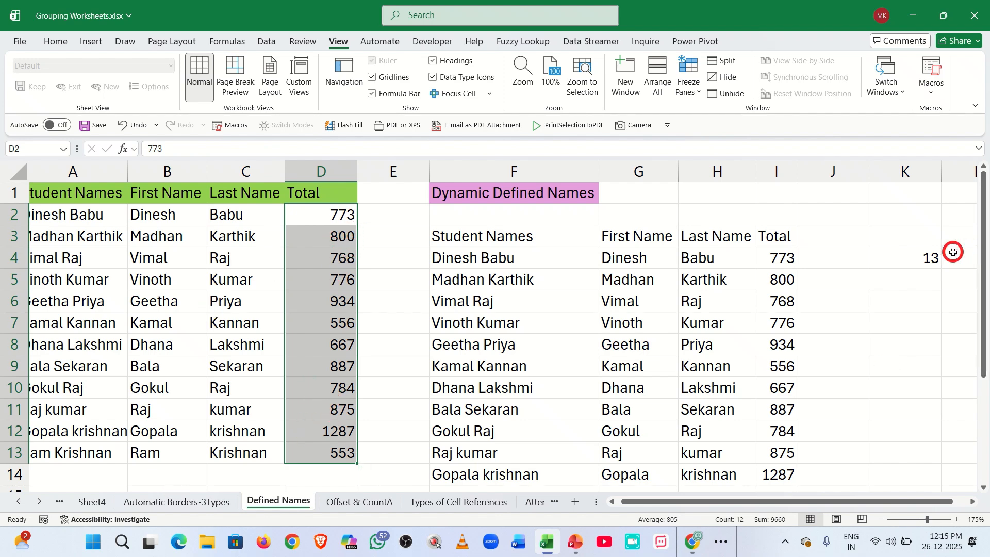
click(302, 191)
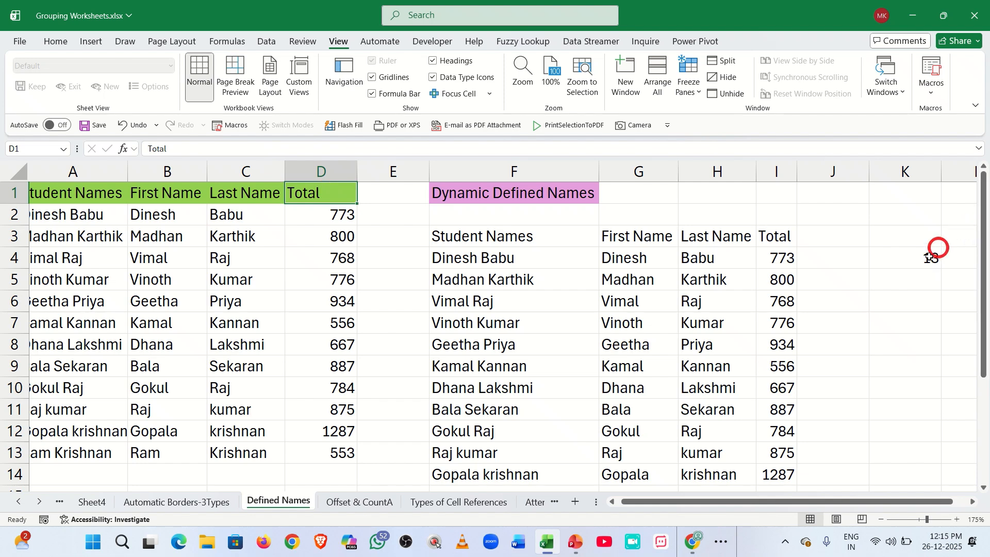
double_click(918, 260)
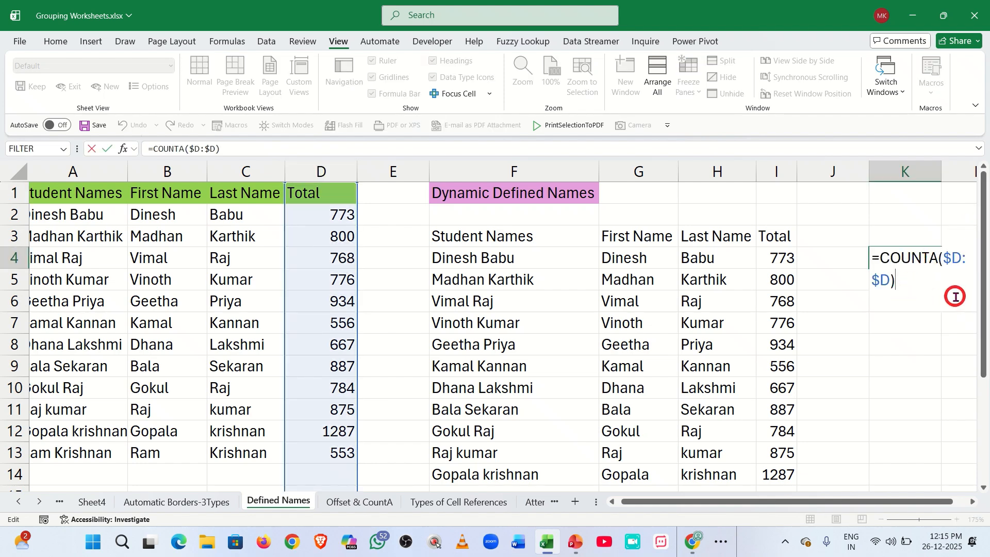
text(-1)
key(Return)
drag(313, 216, 304, 448)
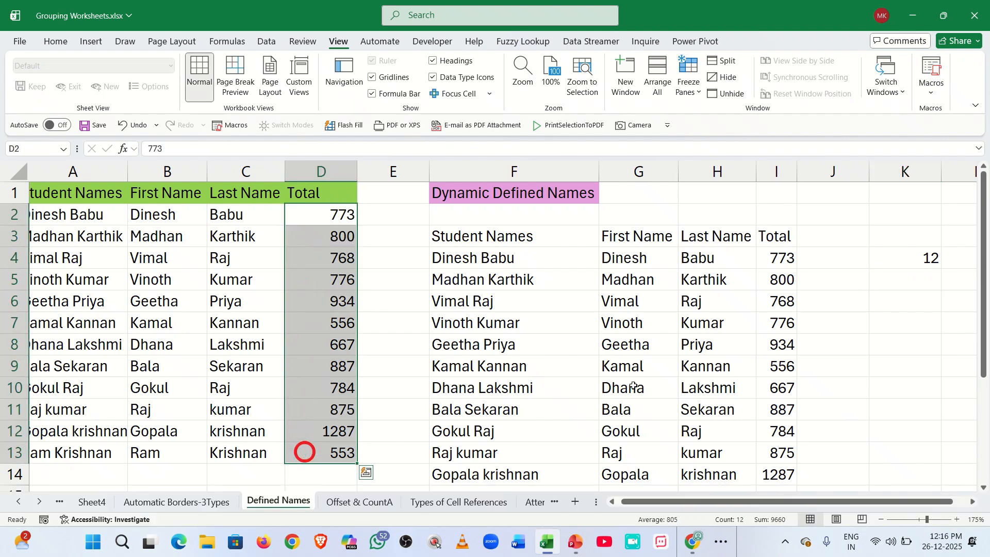
click(892, 265)
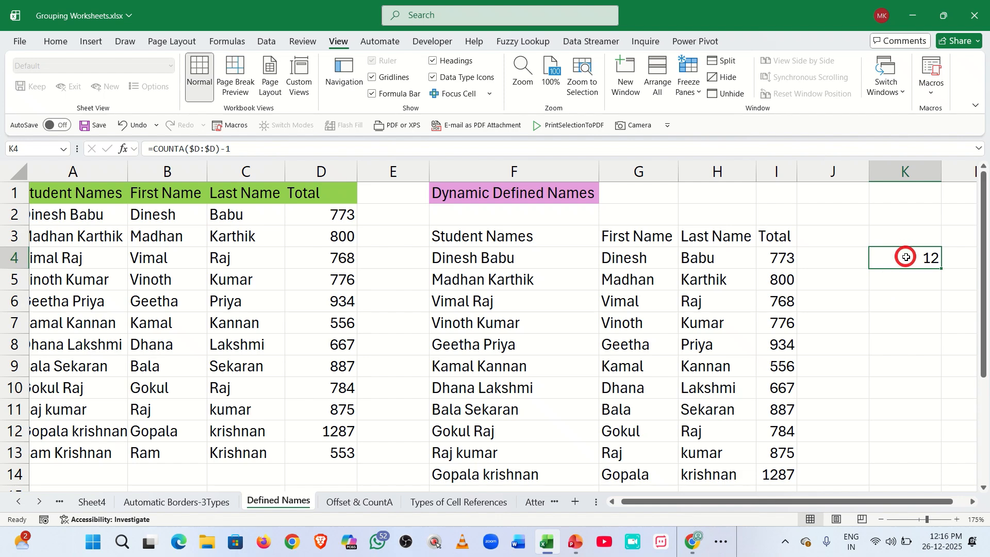
double_click(906, 256)
key(Return)
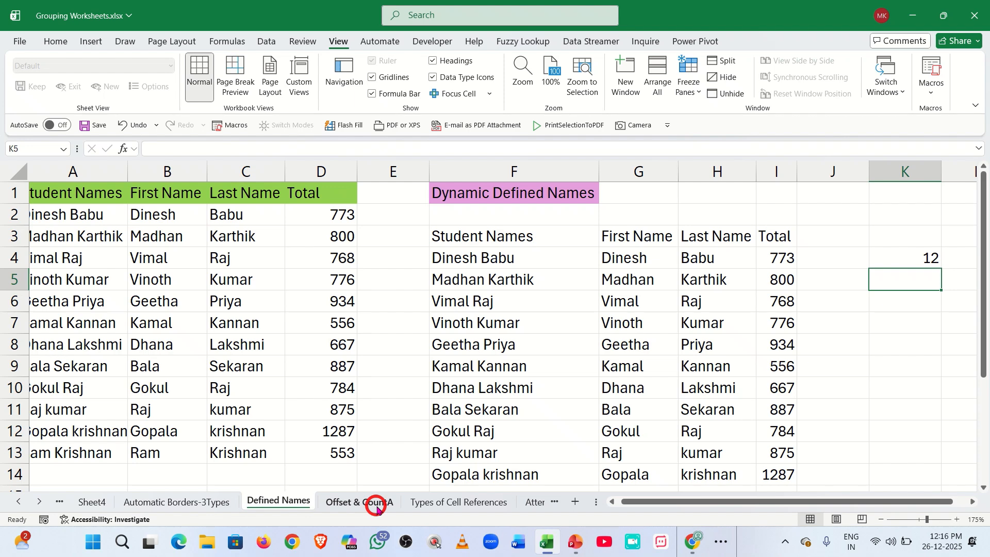
Step: On the Offset & CountA sheet, start an OFFSET formula in E3 with $C$2 as its absolute reference
click(377, 505)
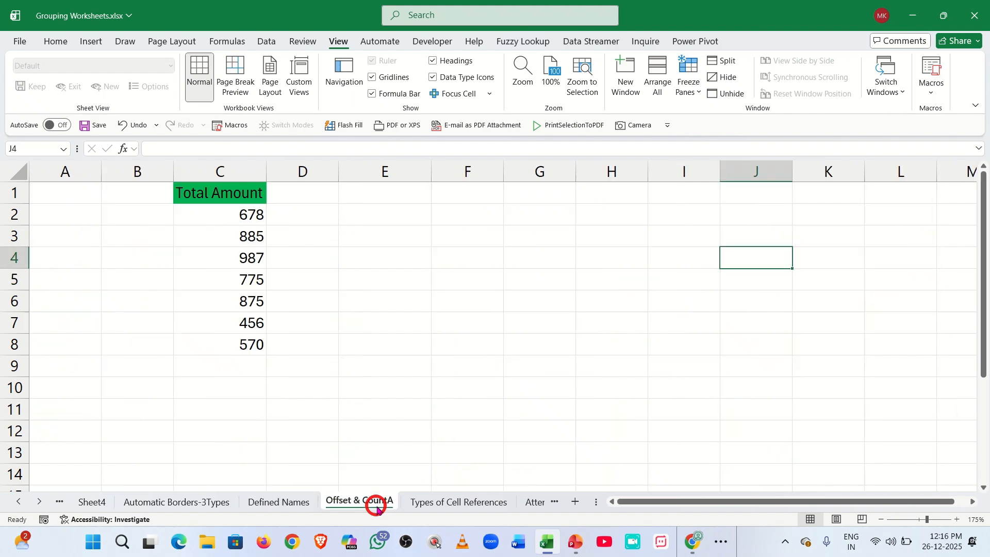
click(423, 238)
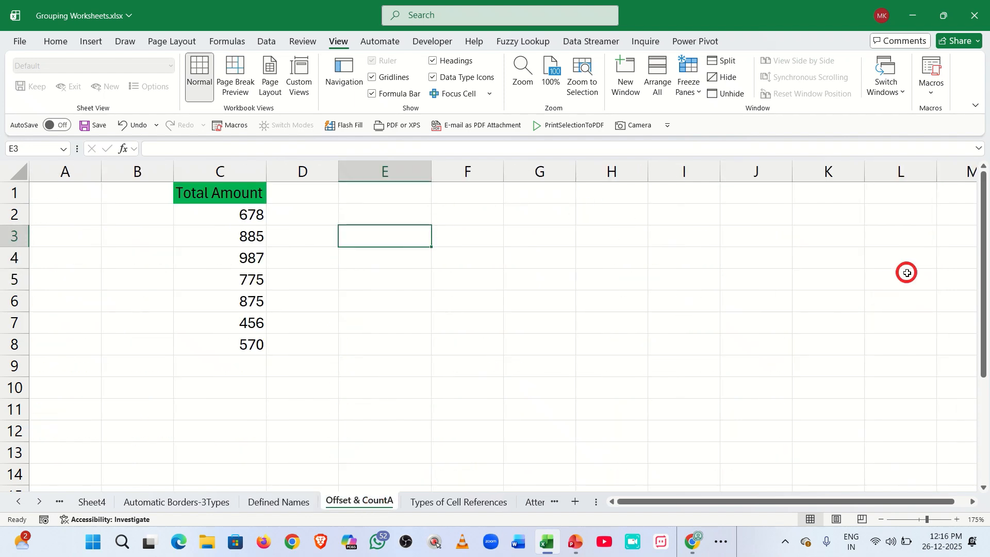
text(=)
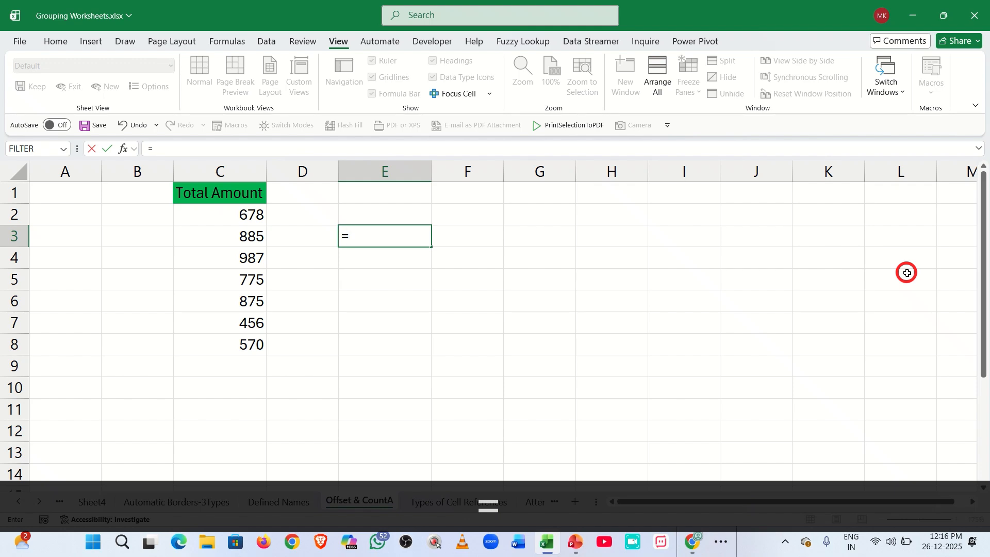
text(of)
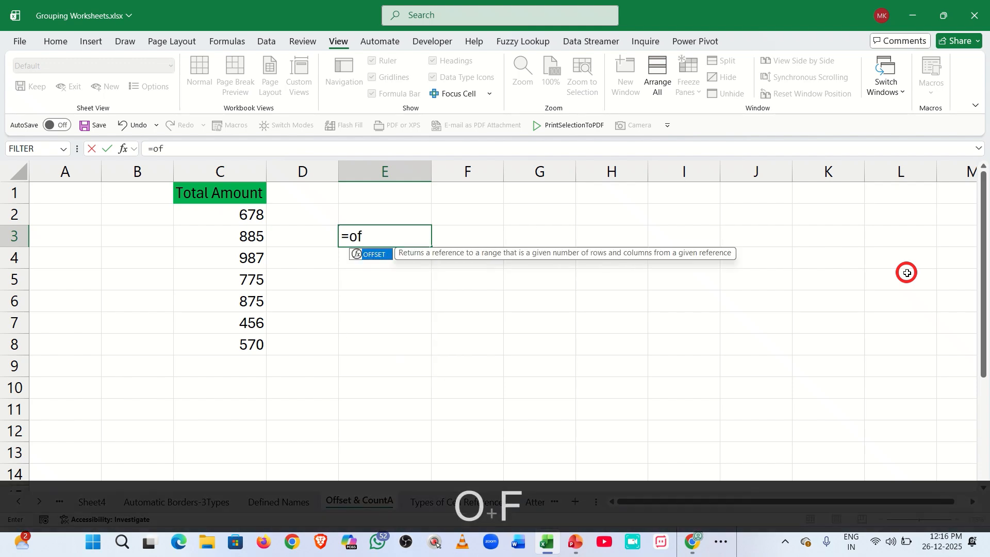
key(Tab)
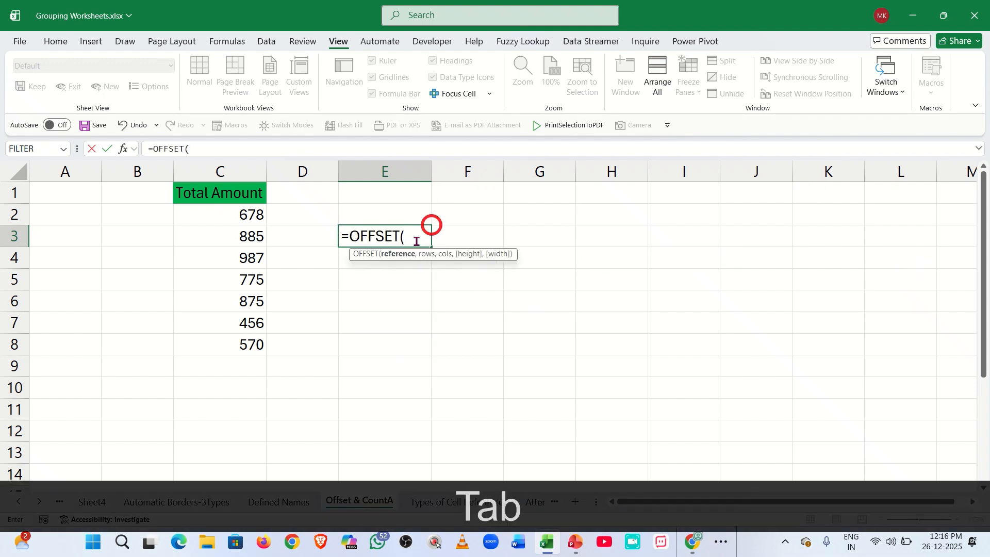
click(203, 216)
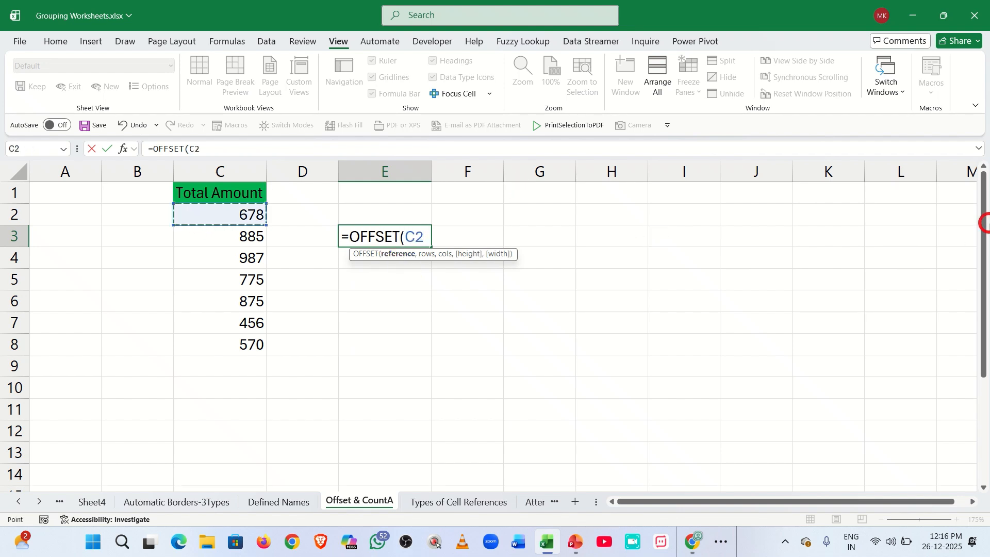
key(F4)
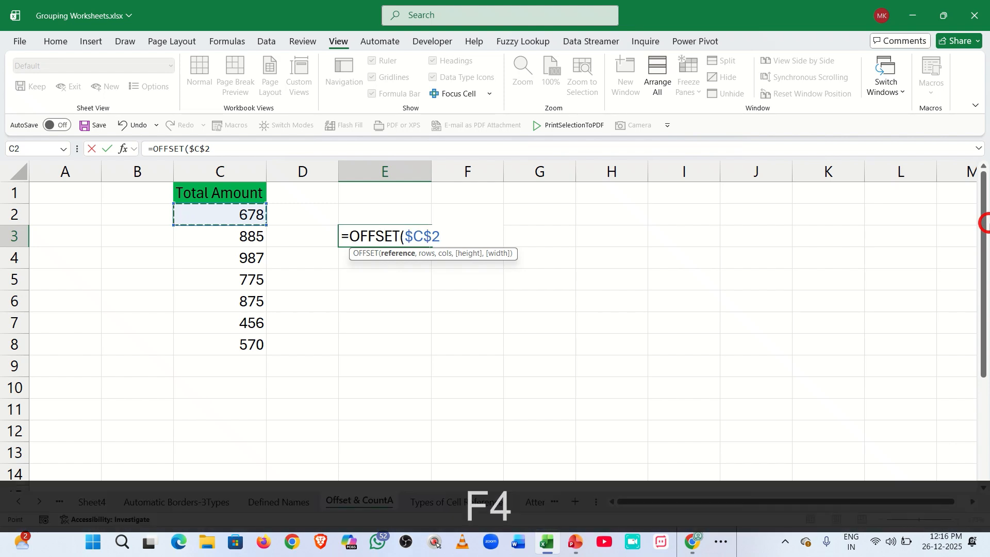
text(,)
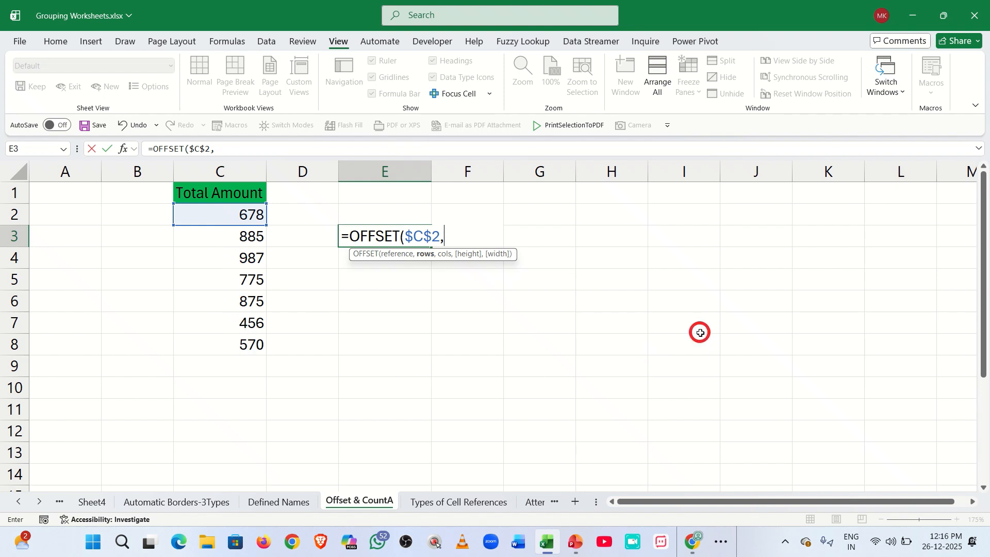
Step: Set the rows and cols arguments to 0 and complete the E3 formula as =OFFSET($C$2,0,0)
text(10)
key(BackSpace)
key(BackSpace)
text(0,)
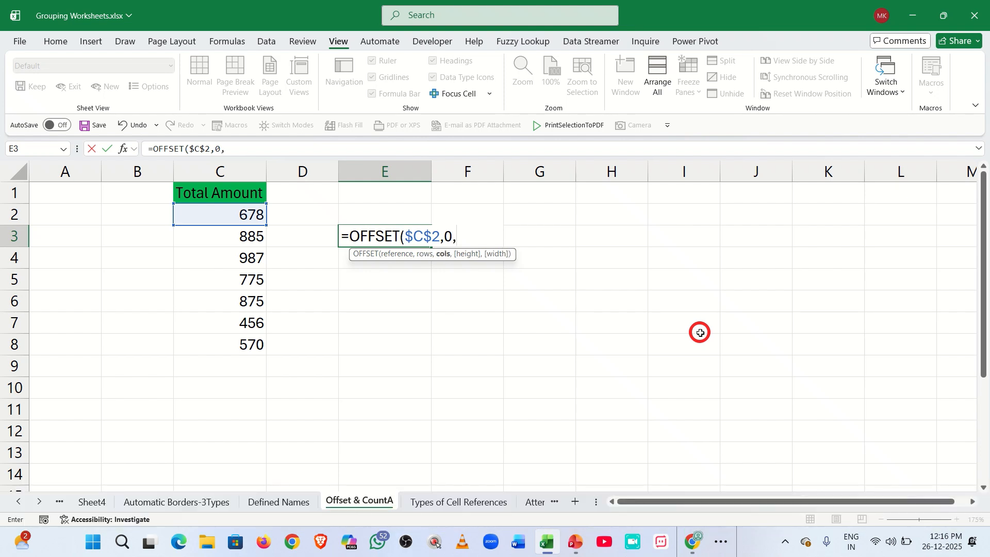
text(0,)
key(BackSpace)
key(Return)
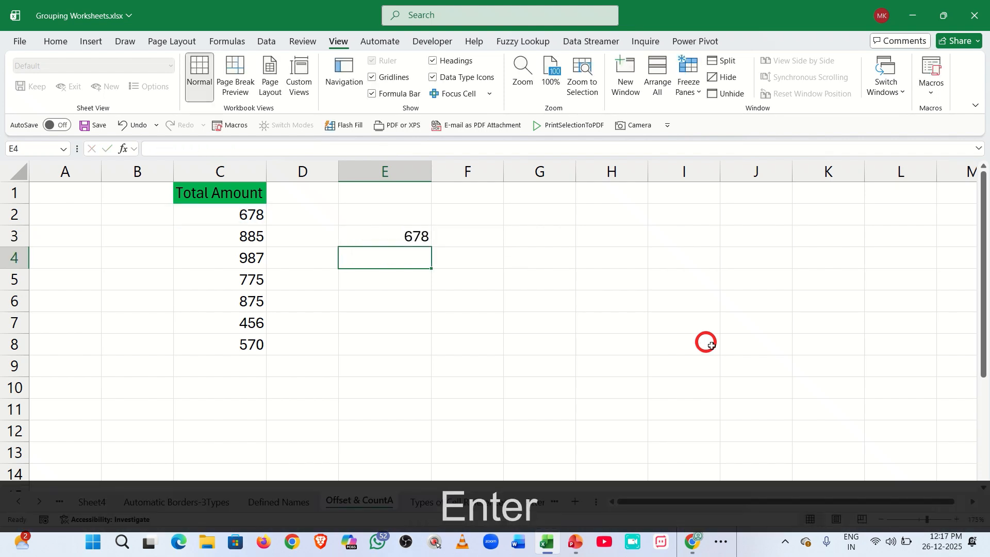
Step: Add a height argument of 10 to the E3 formula, making it =OFFSET($C$2,0,0,10), and check the returned cells E10:E12
double_click(366, 238)
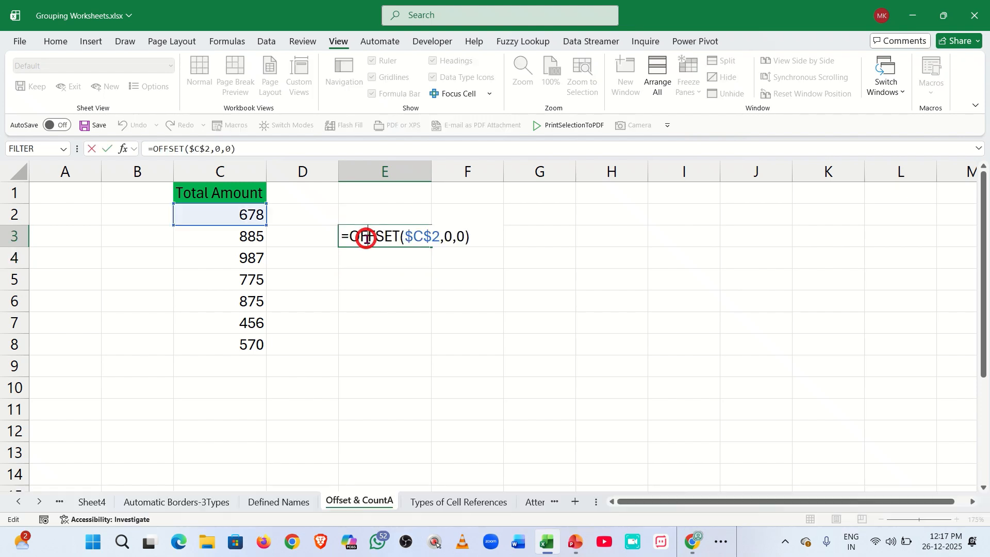
click(467, 238)
text(,)
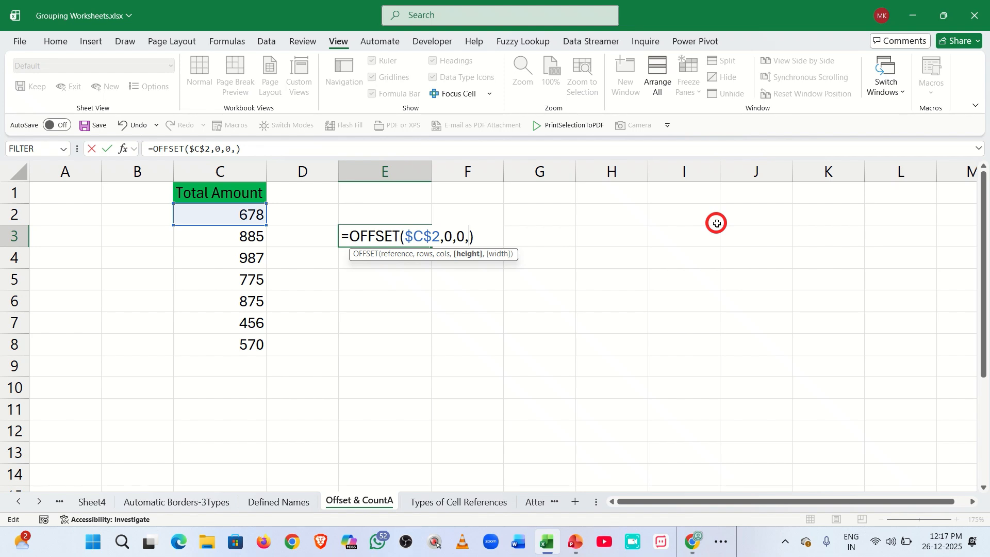
text(10)
key(Return)
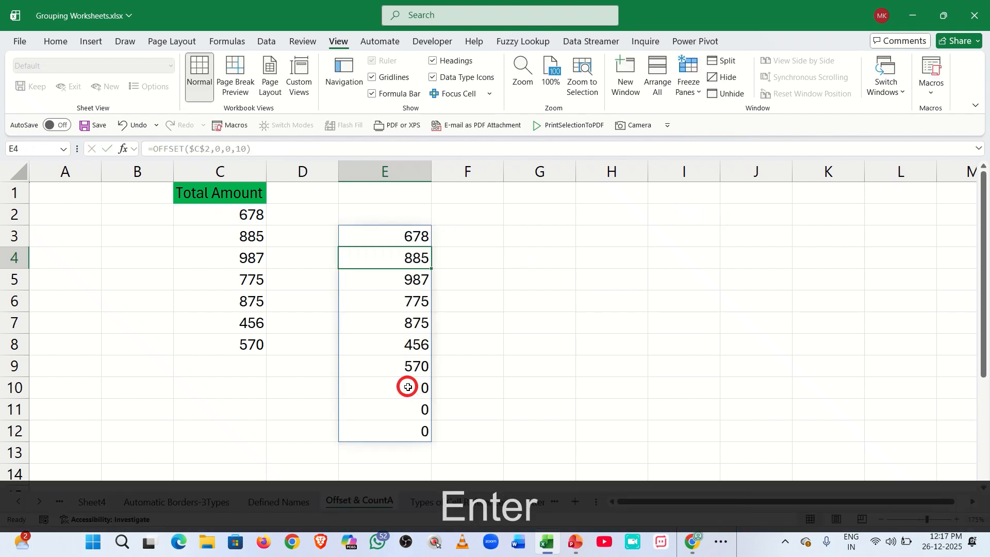
drag(407, 387, 402, 424)
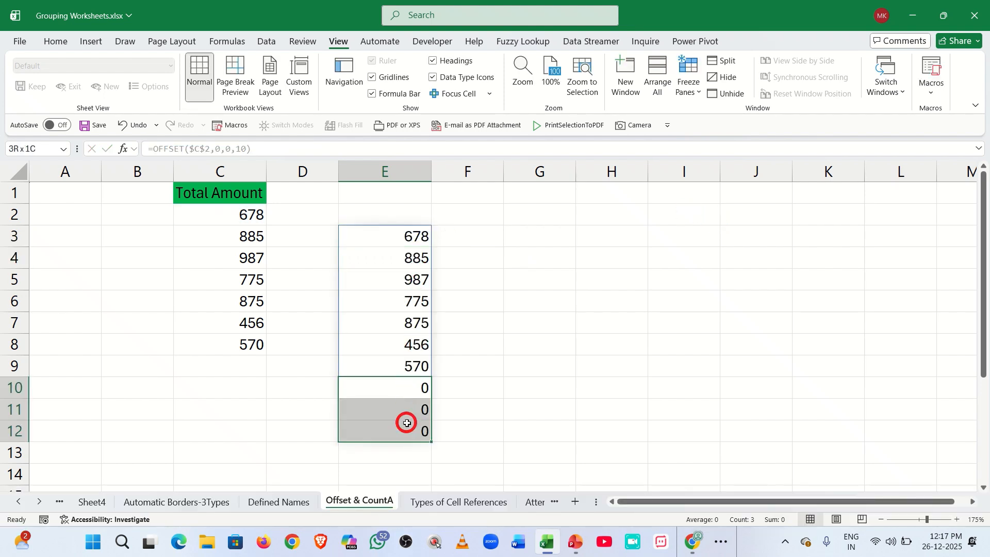
click(623, 346)
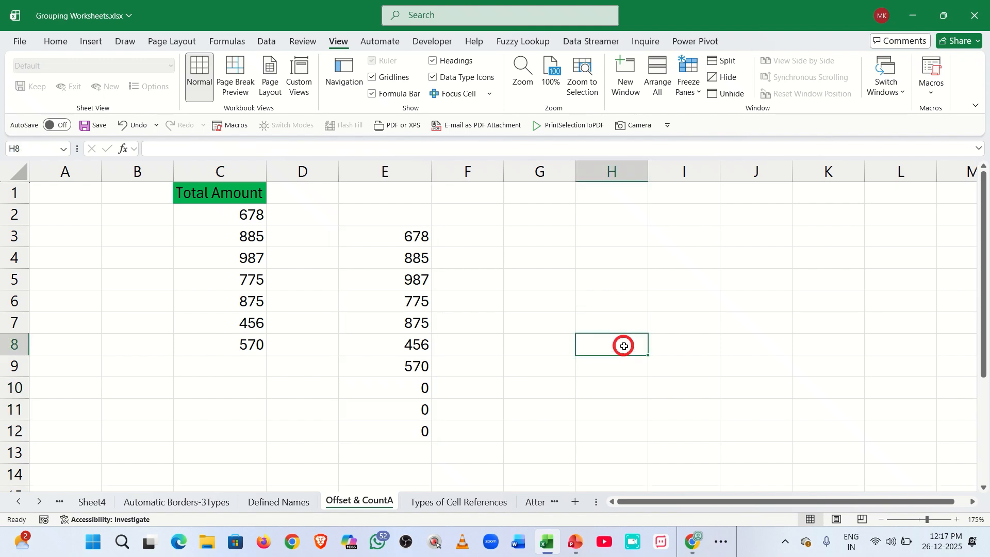
Step: Extend the Total Amount column by entering 456, 459 and 778 in C9:C11
click(217, 365)
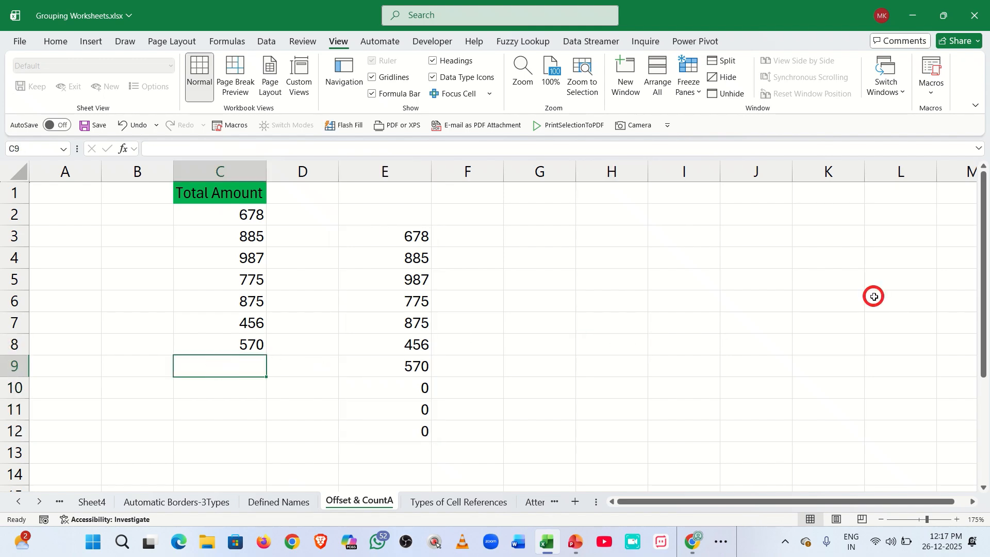
text(456)
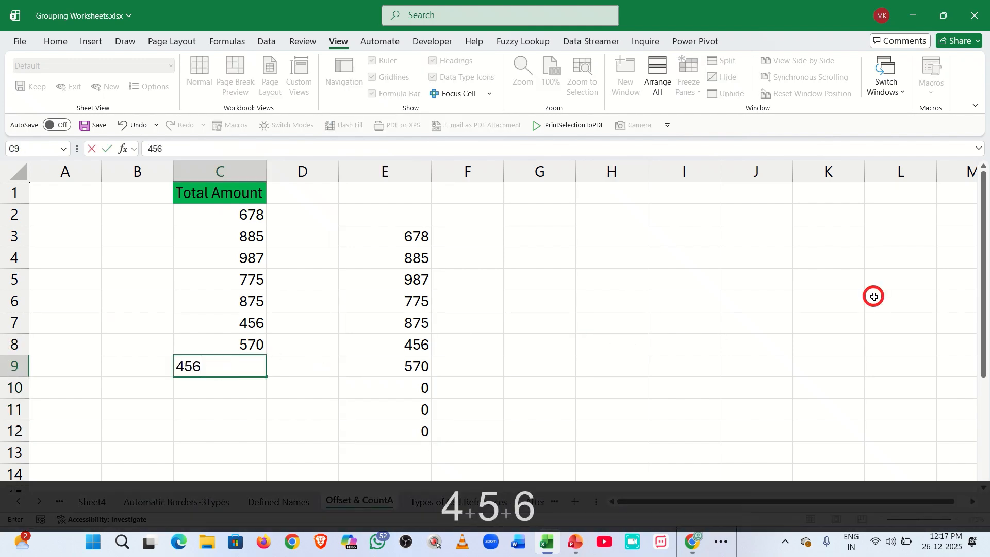
key(Return)
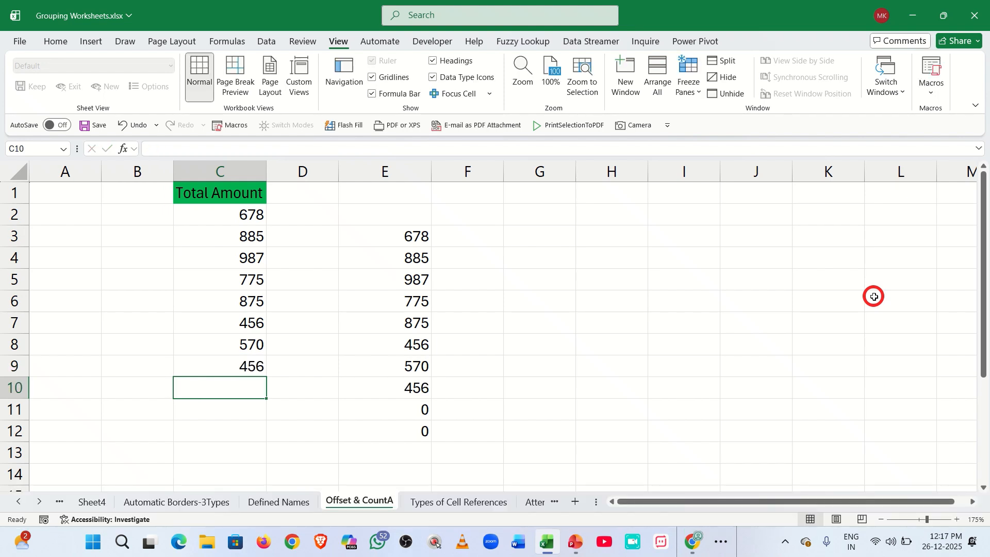
text(45)
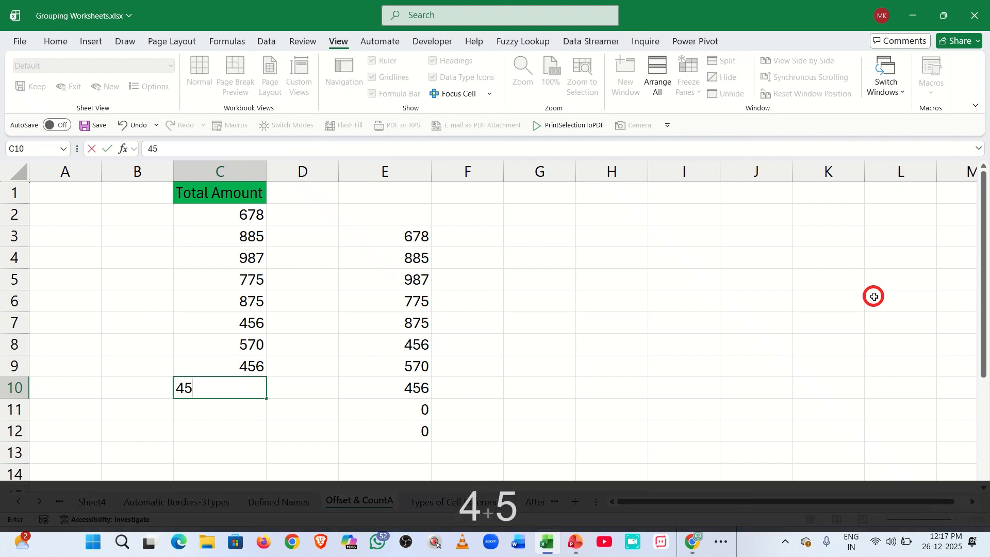
text(9)
key(Return)
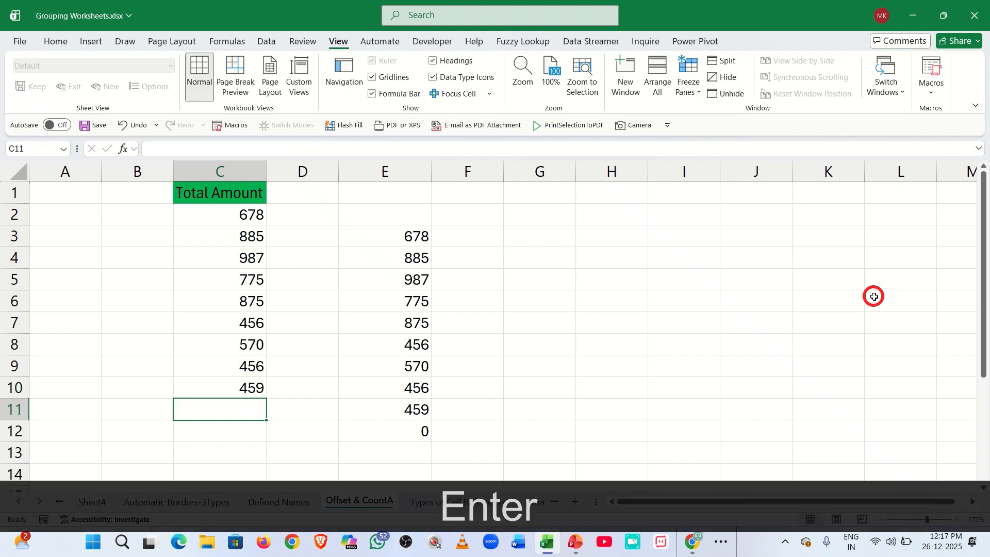
text(778)
key(Return)
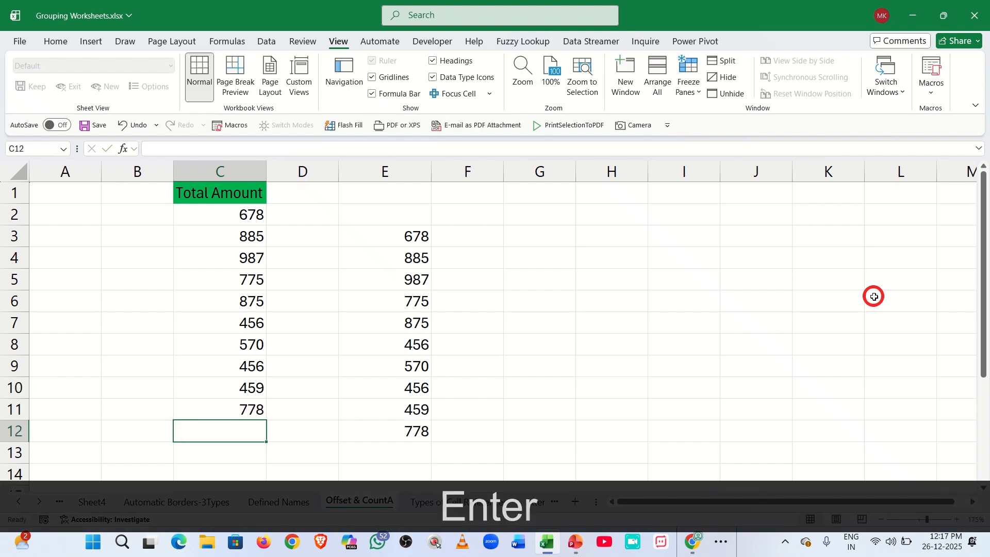
Step: Enter 987 and 990 in C12:C13 to test values beyond the OFFSET formula's fixed height
text(98)
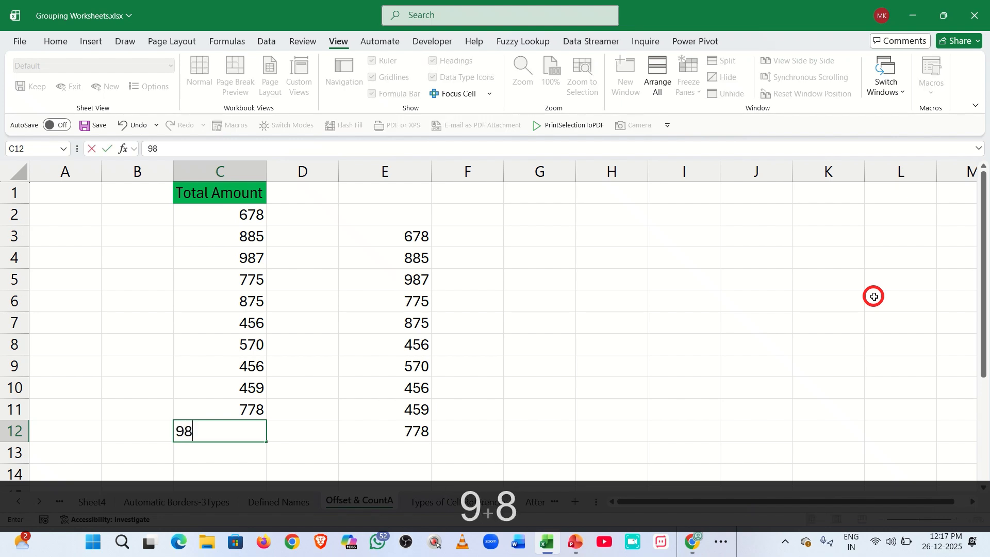
text(7)
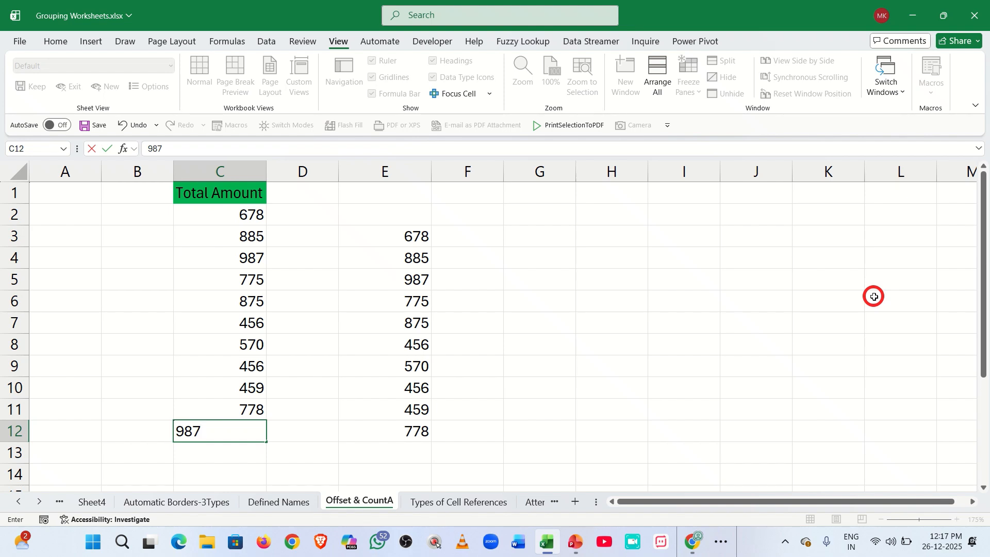
key(Return)
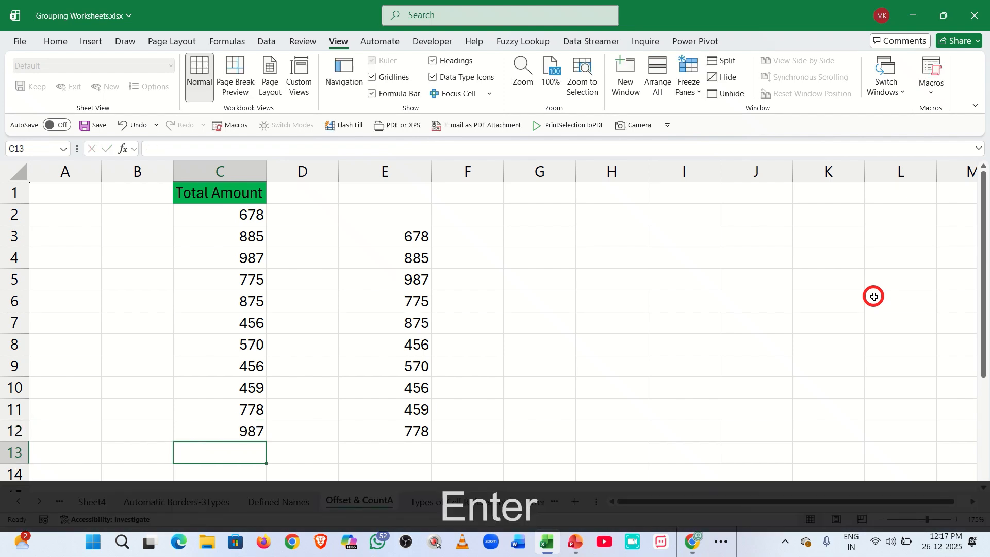
text(990)
key(Return)
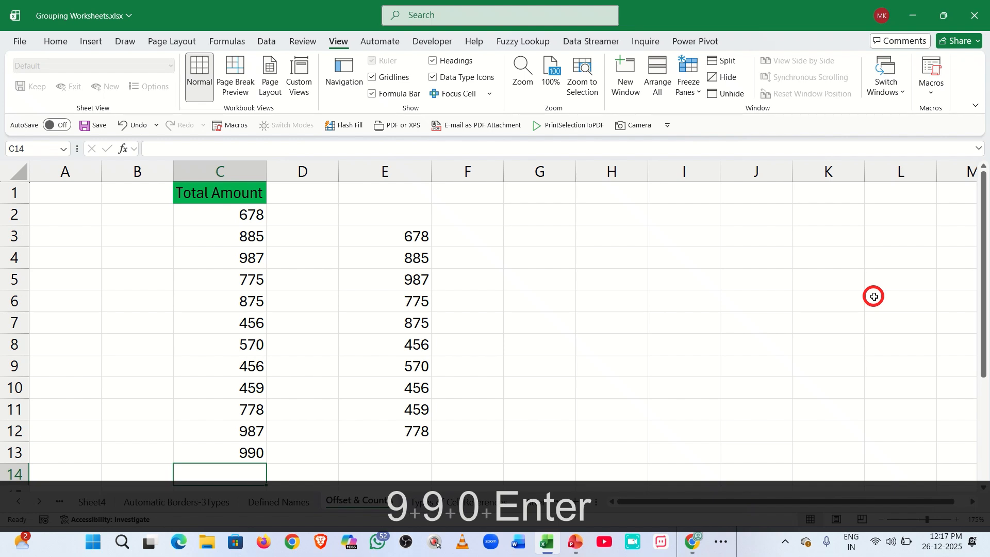
Step: Clear the two extra test amounts from C12:C13
click(241, 427)
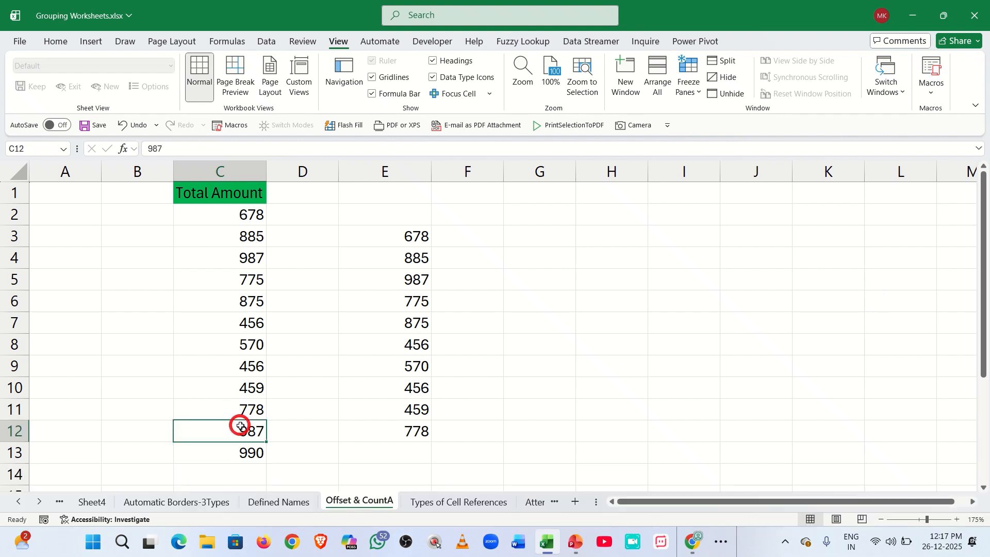
drag(241, 427, 243, 443)
key(Delete)
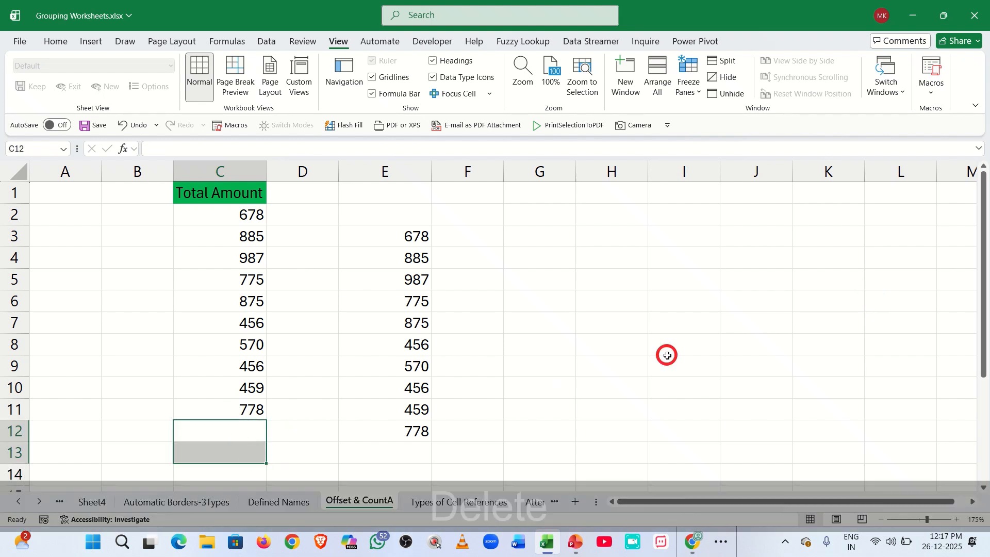
Step: Replace the fixed height of 10 in the E3 OFFSET formula with a COUNTA function
double_click(363, 236)
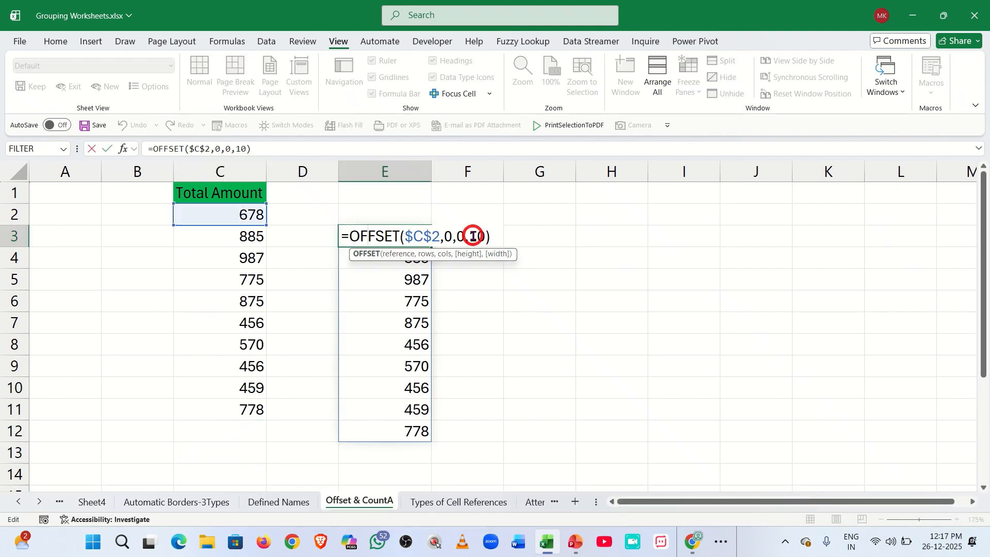
drag(471, 234, 485, 233)
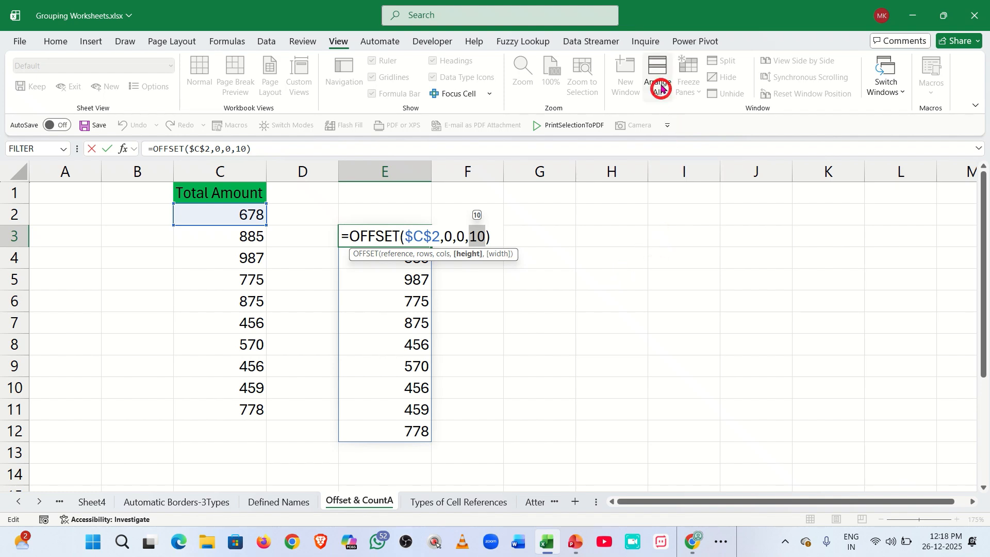
click(471, 236)
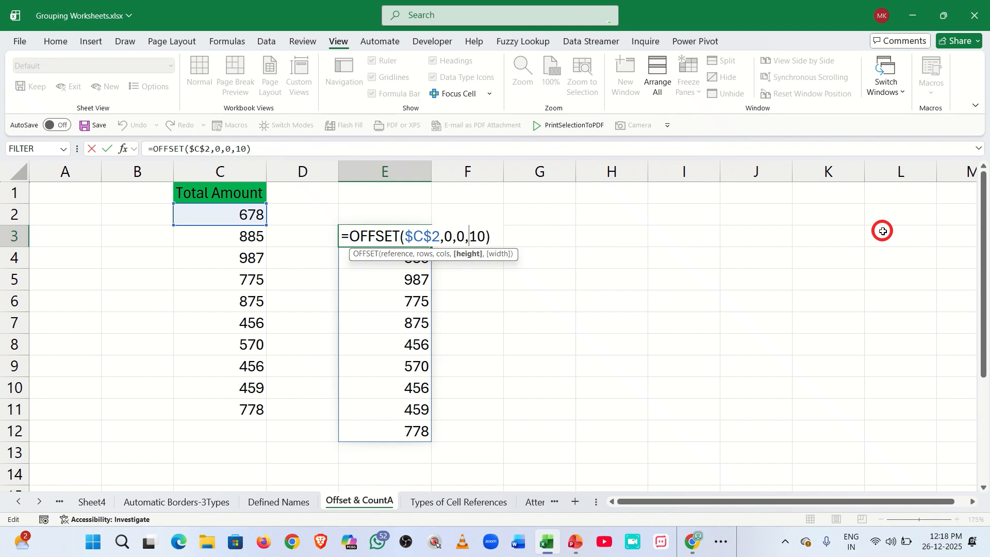
key(Delete)
key(Delete)
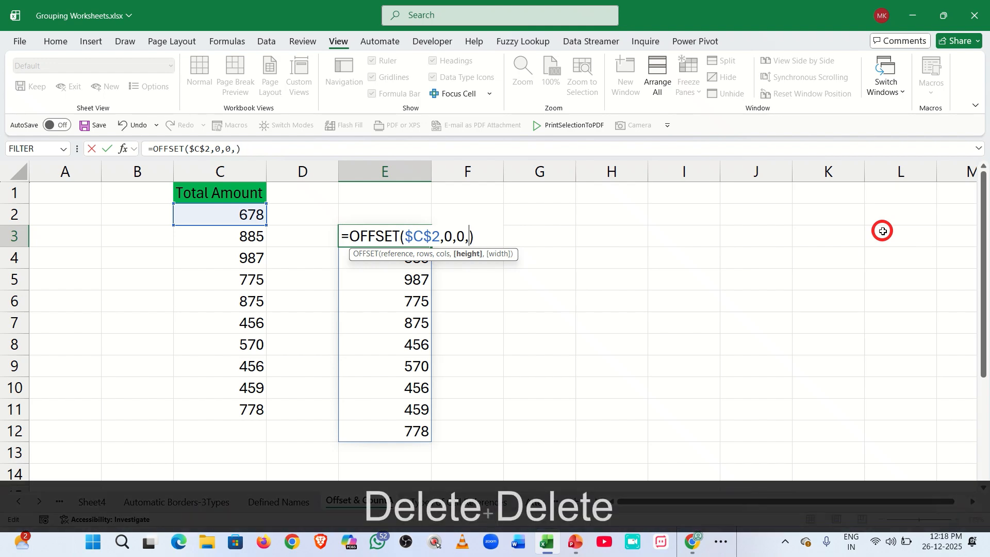
text(count)
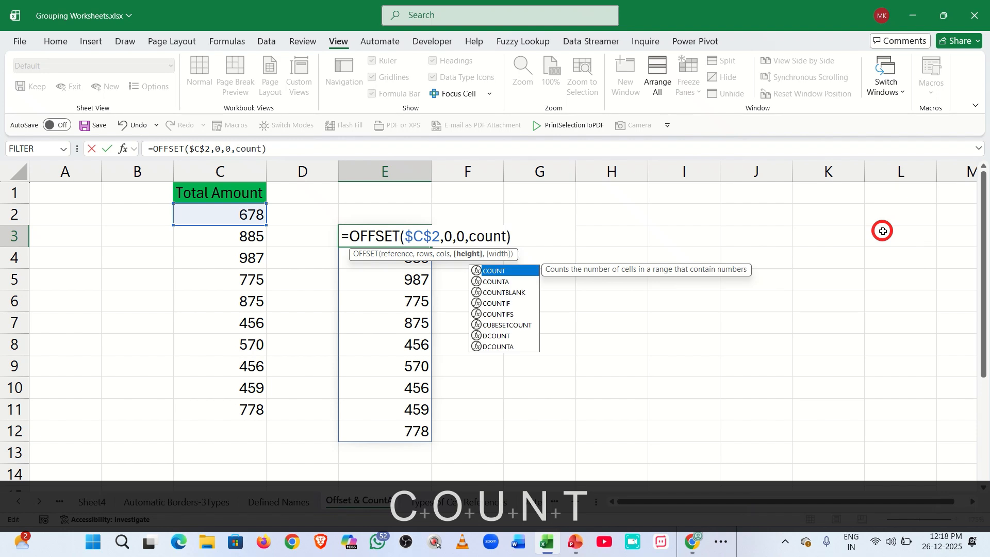
text(a)
key(Tab)
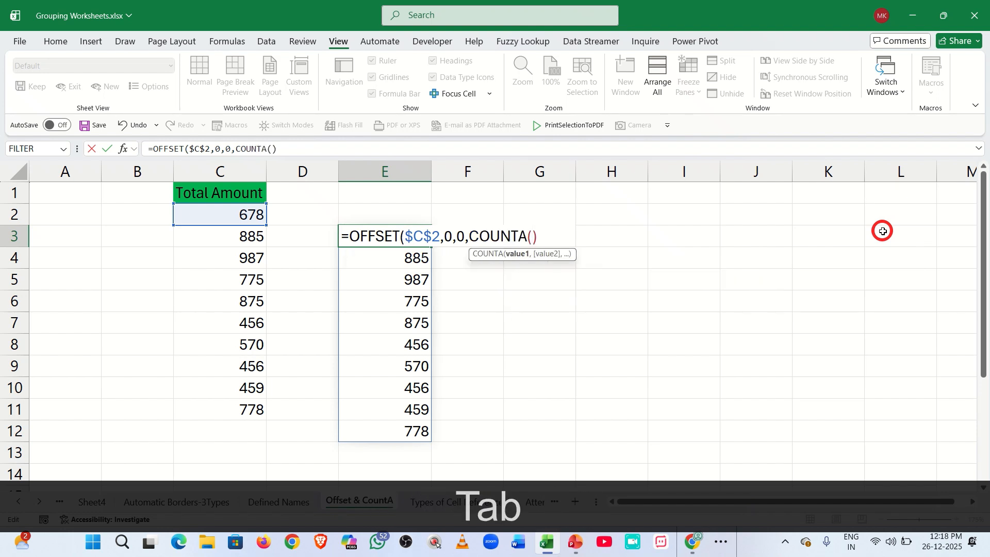
key(Delete)
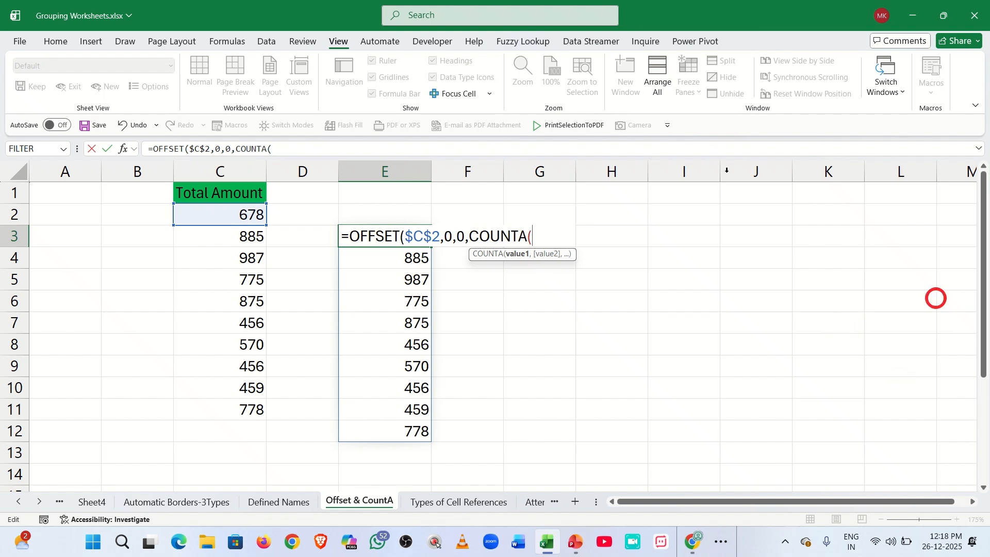
Step: Give COUNTA the absolute column reference $C:$C and complete E3 as =OFFSET($C$2,0,0,COUNTA($C:$C))
click(216, 172)
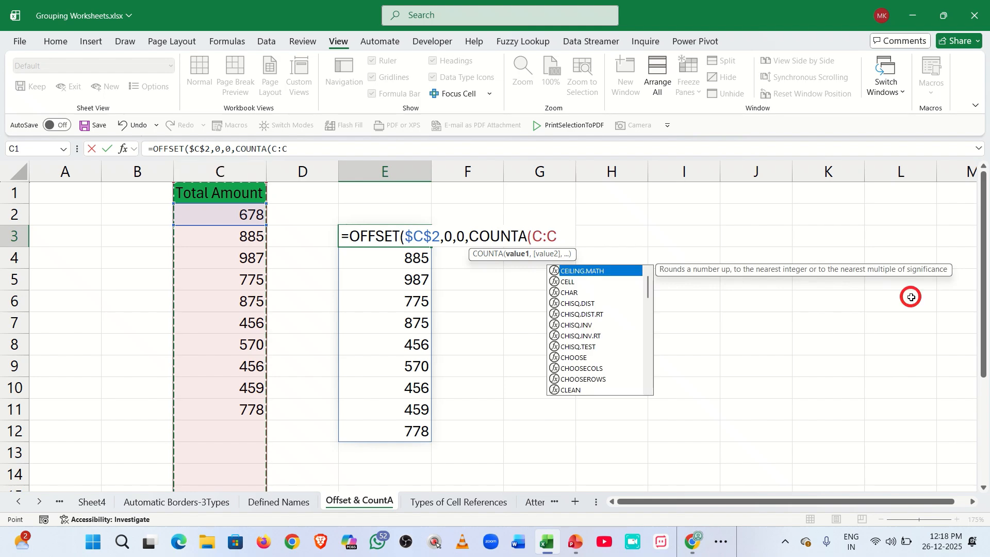
key(F4)
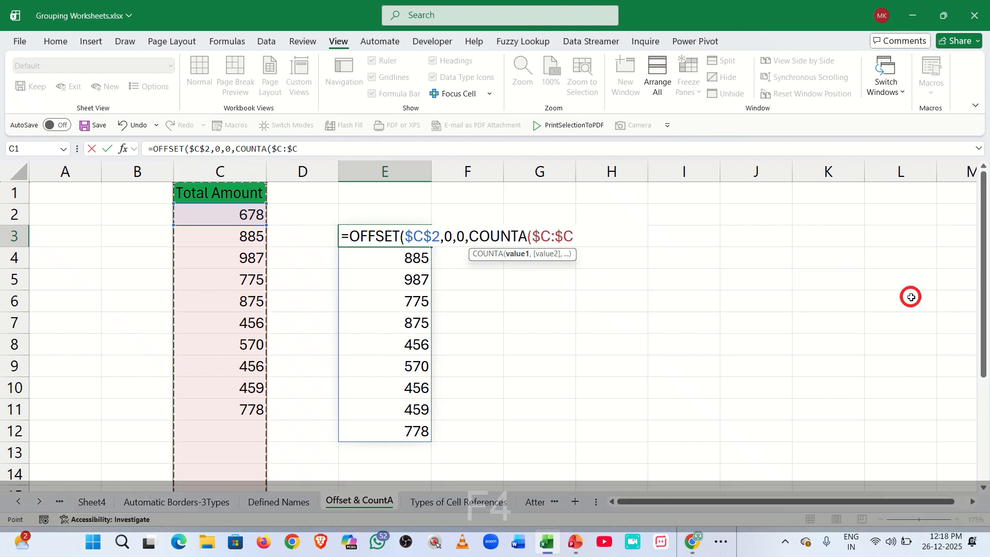
text())
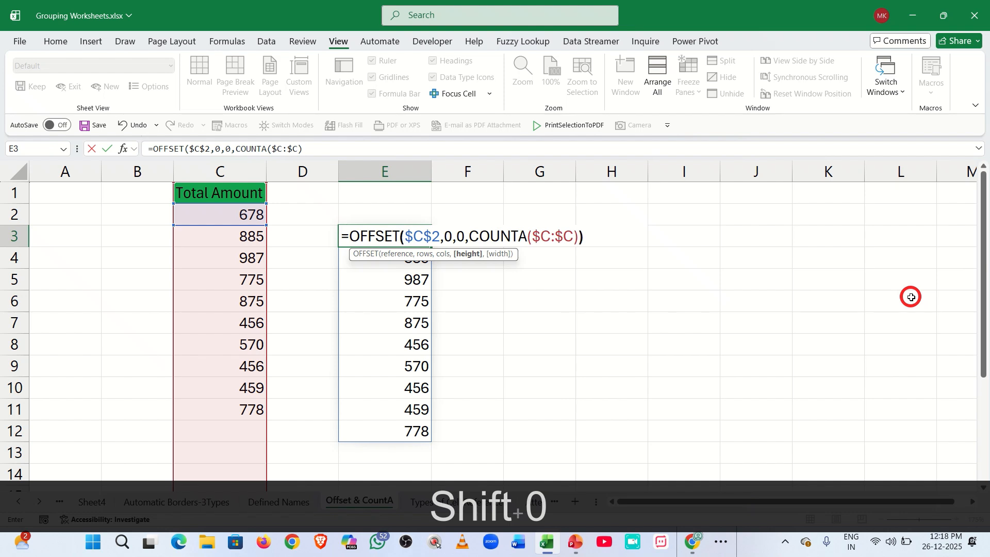
text())
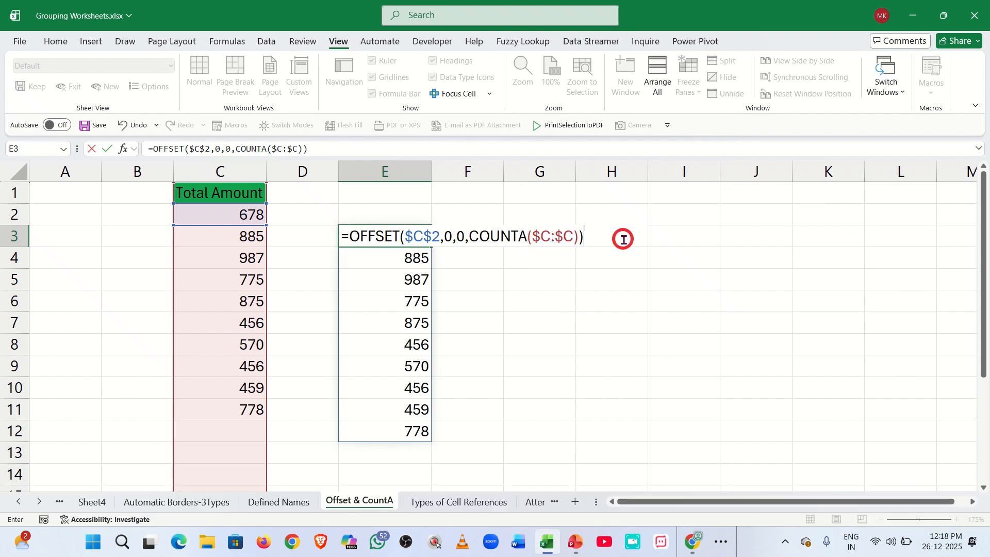
key(BackSpace)
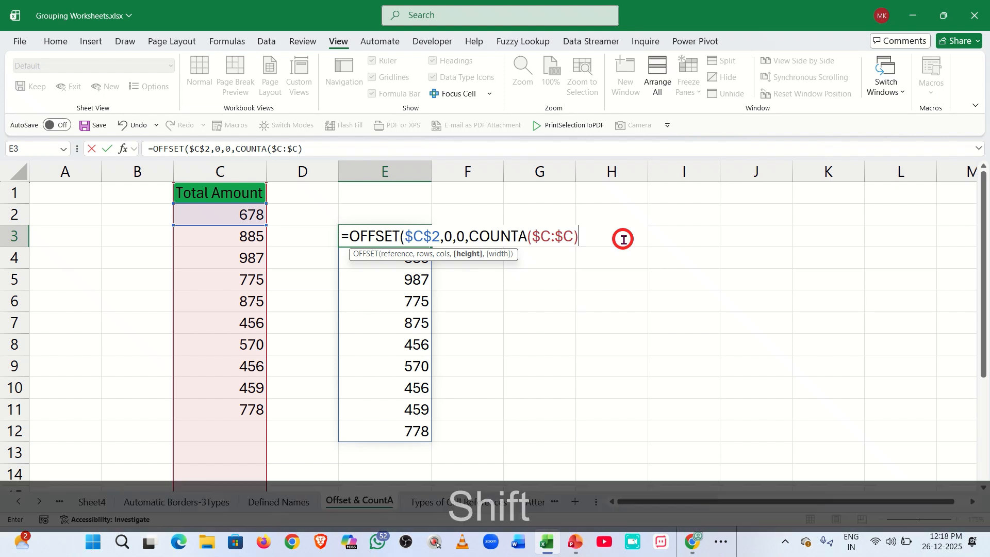
text())
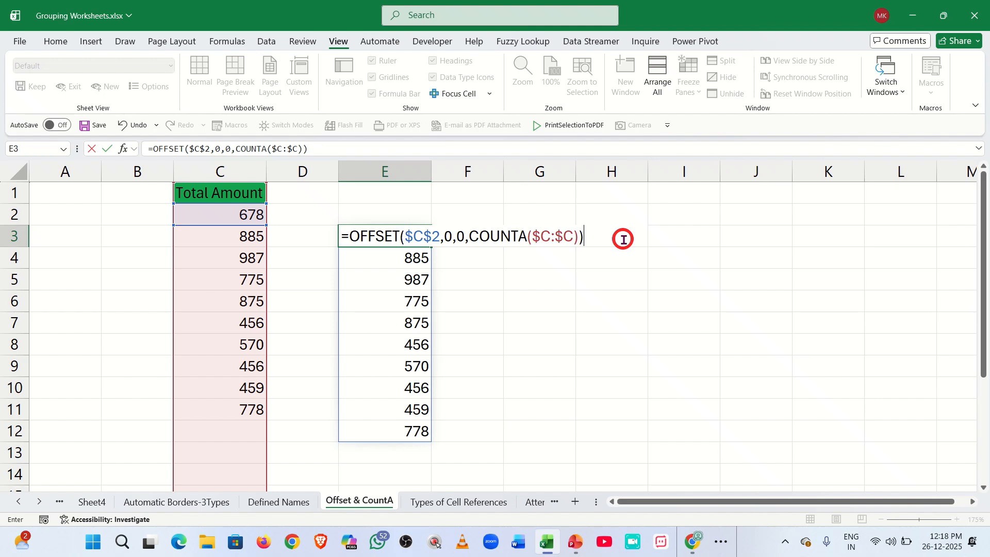
key(Return)
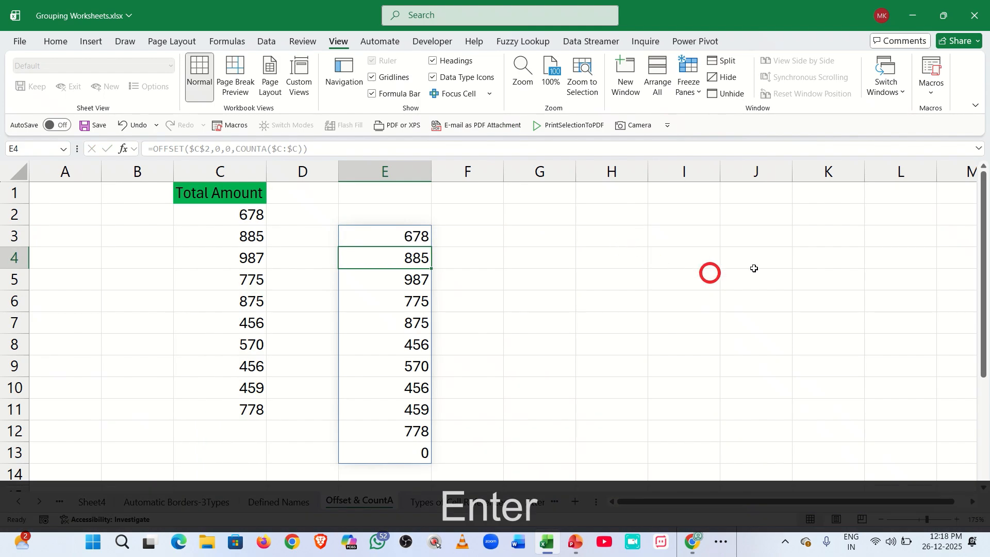
Step: Examine the E3 formula, its last returned cell E13 and the Total Amount header in C1
click(405, 235)
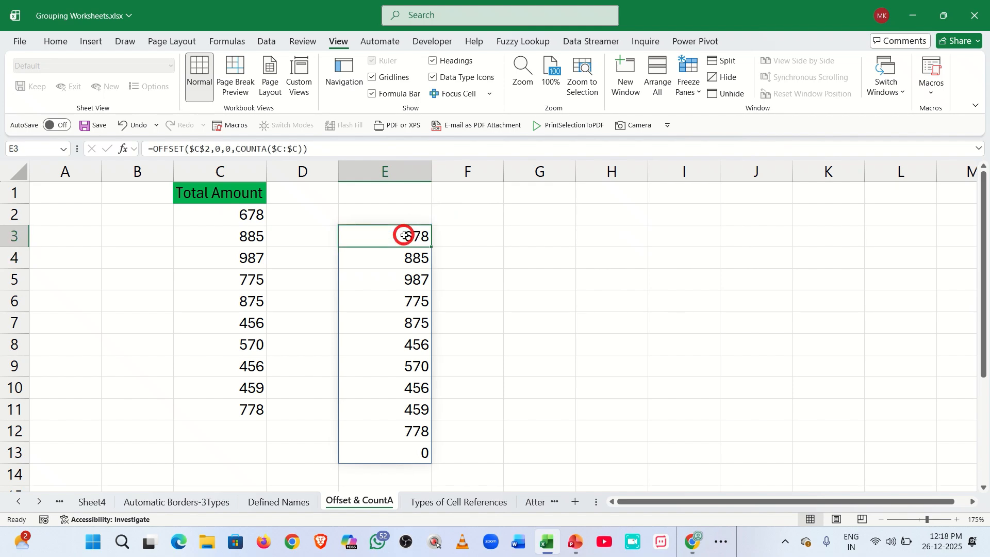
click(414, 455)
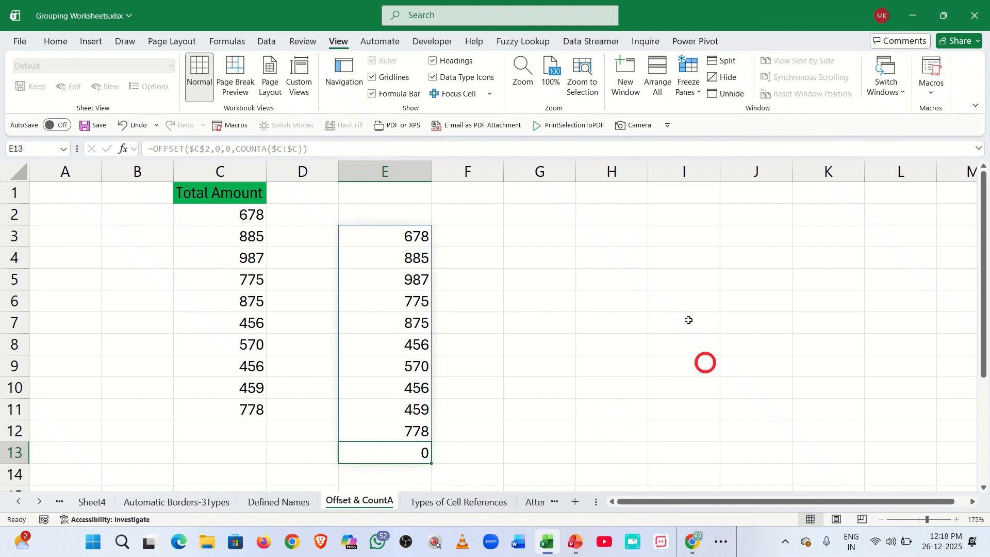
click(374, 233)
double_click(374, 233)
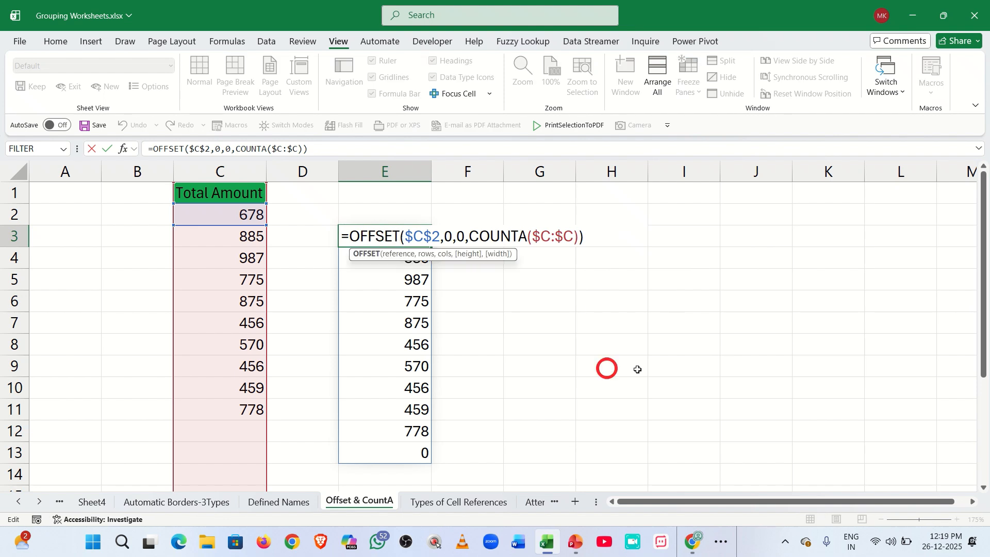
key(Return)
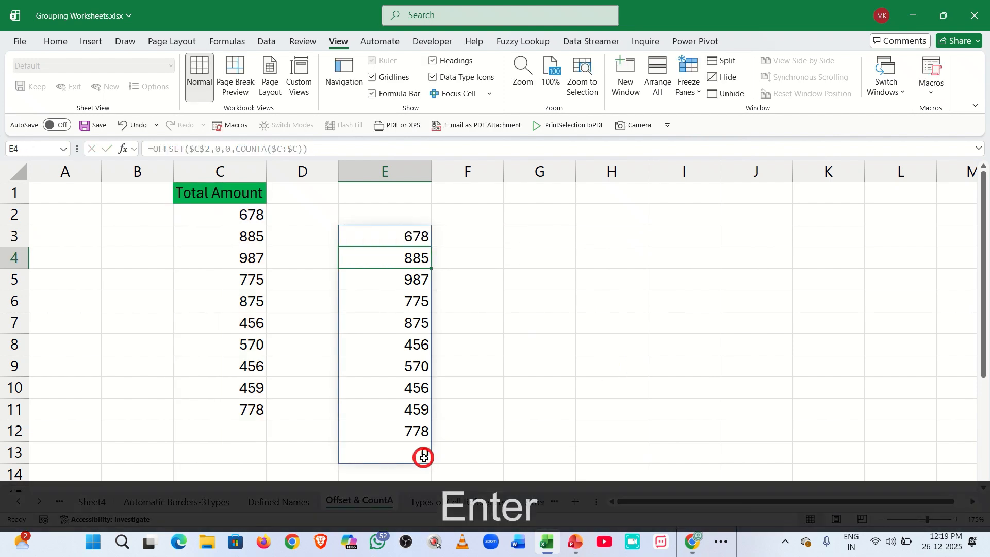
click(424, 456)
click(183, 192)
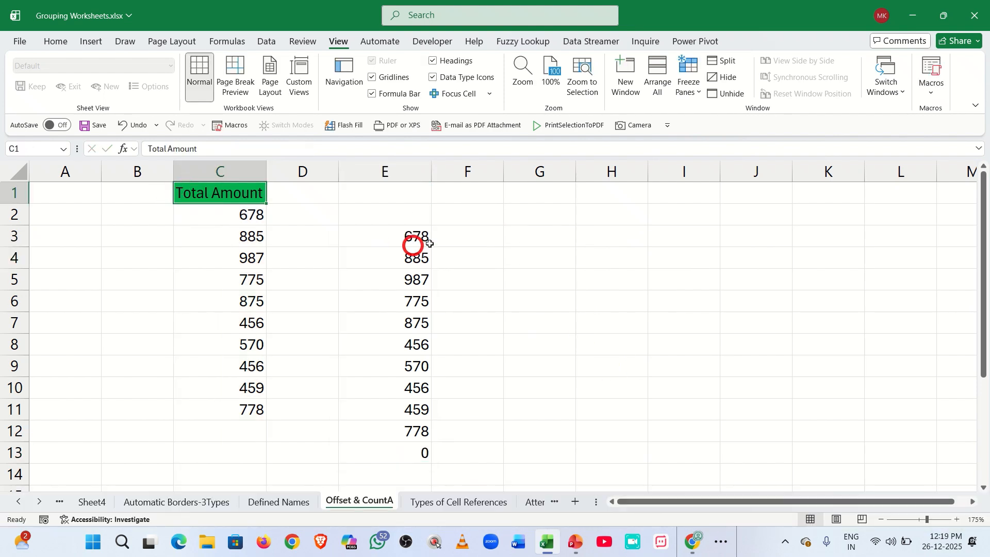
Step: Subtract 1 from the COUNTA height in E3, making it =OFFSET($C$2,0,0,COUNTA($C:$C)-1)
click(375, 235)
double_click(375, 235)
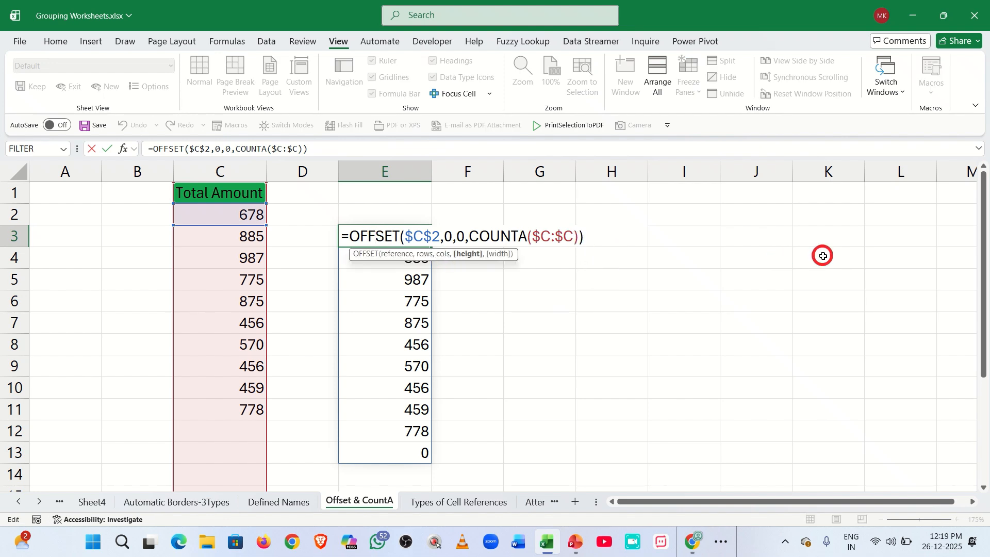
text(-1)
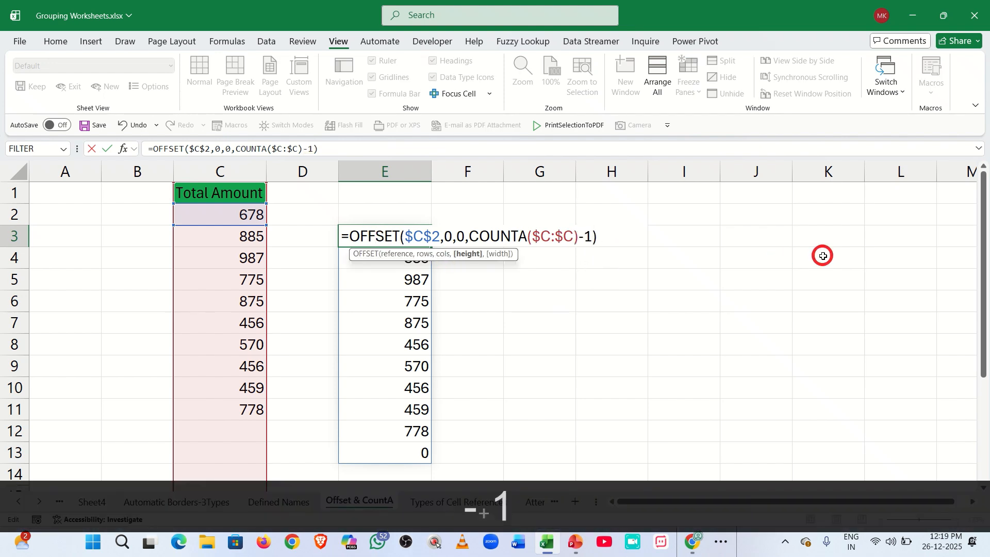
key(Return)
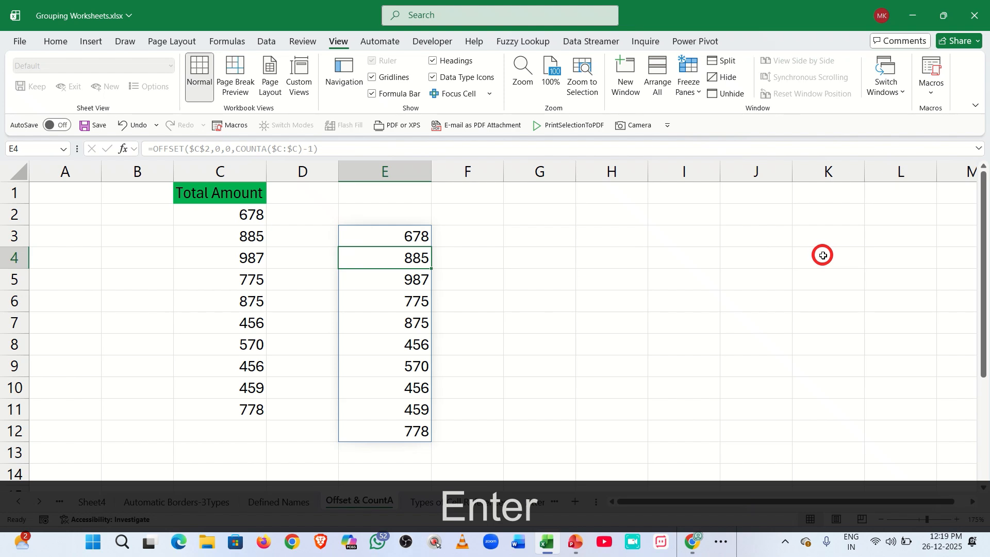
Step: Copy the full text of the OFFSET formula in E3 and leave the cell unchanged
click(381, 238)
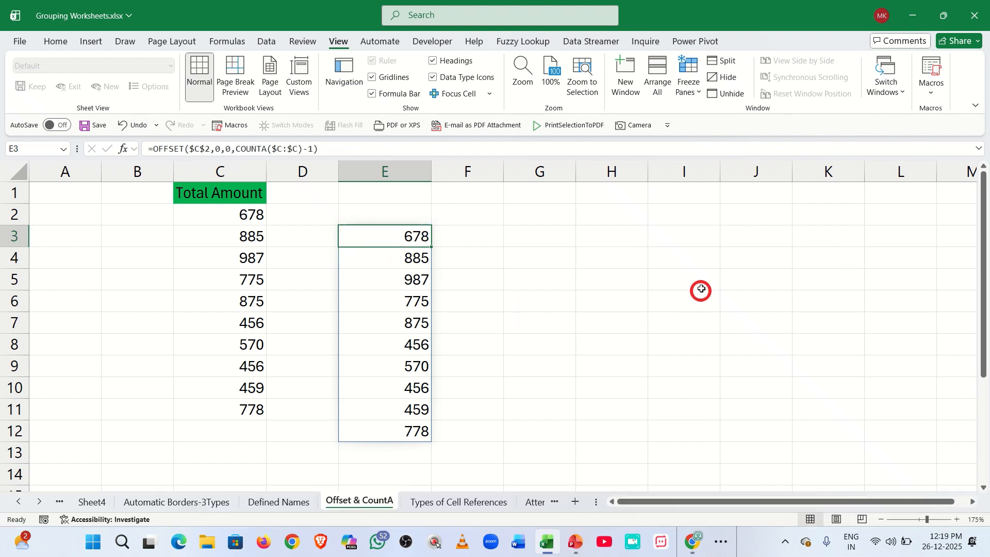
click(146, 149)
drag(146, 149, 325, 149)
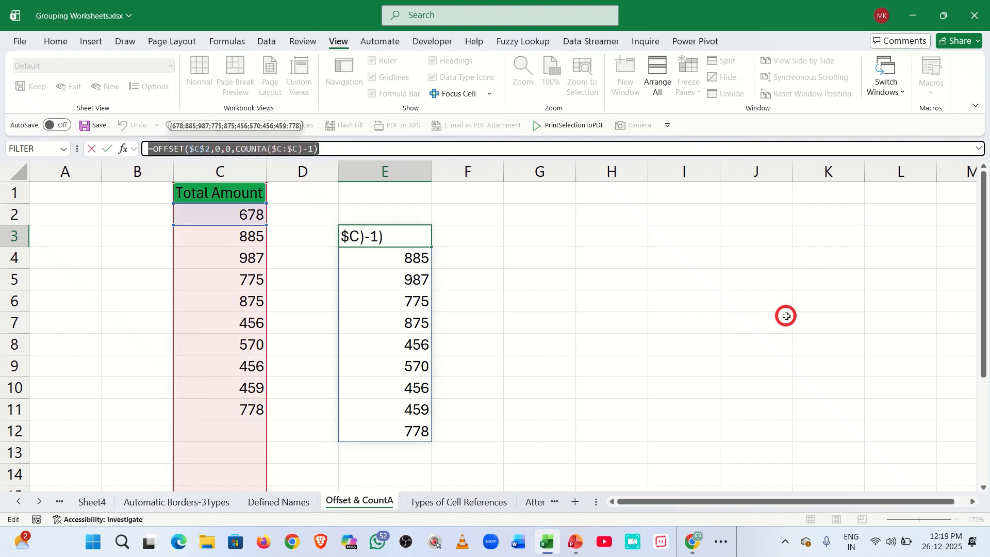
key(ctrl+c)
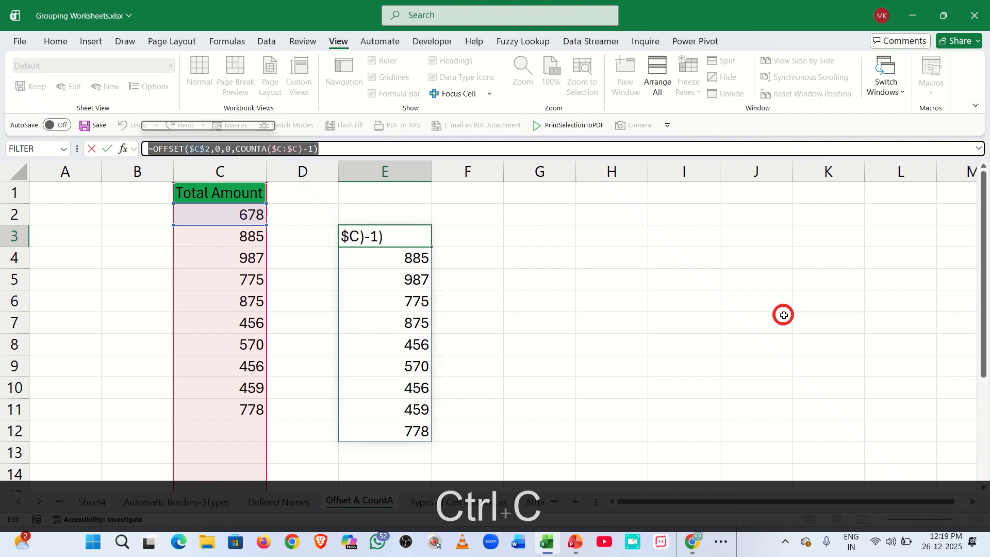
key(Escape)
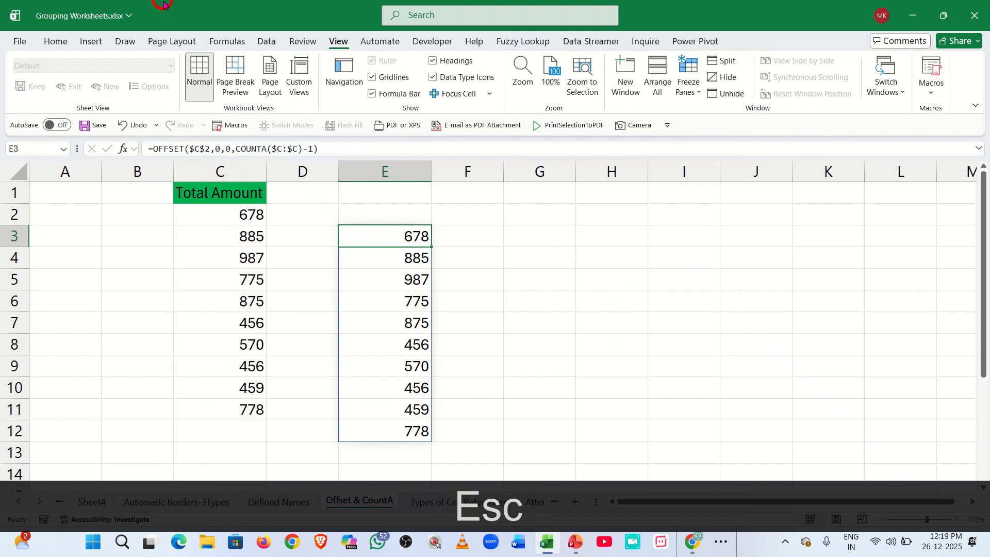
Step: Start a new workbook-scope defined name and replace its reference with the copied formula =OFFSET($C$2,0,0,COUNTA($C:$C)-1)
click(227, 41)
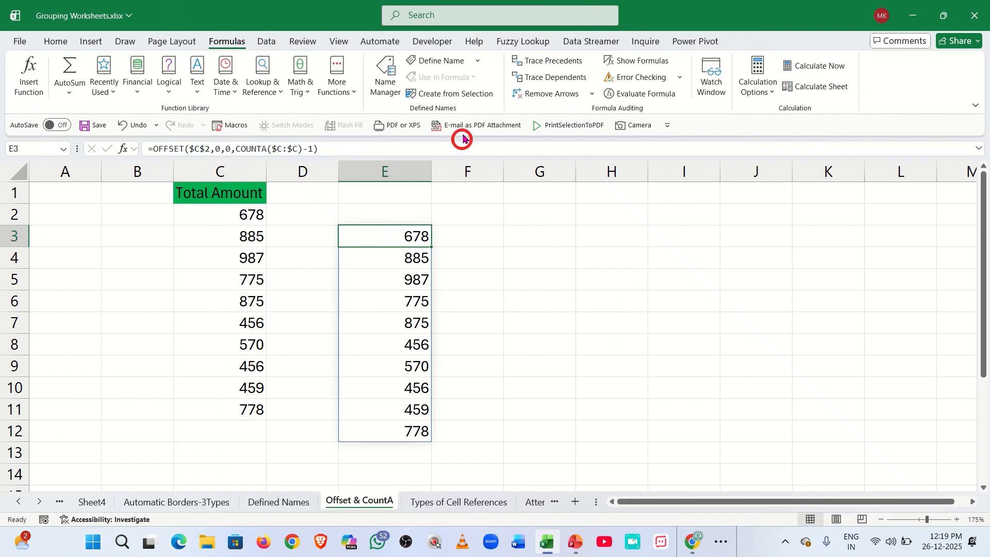
click(448, 62)
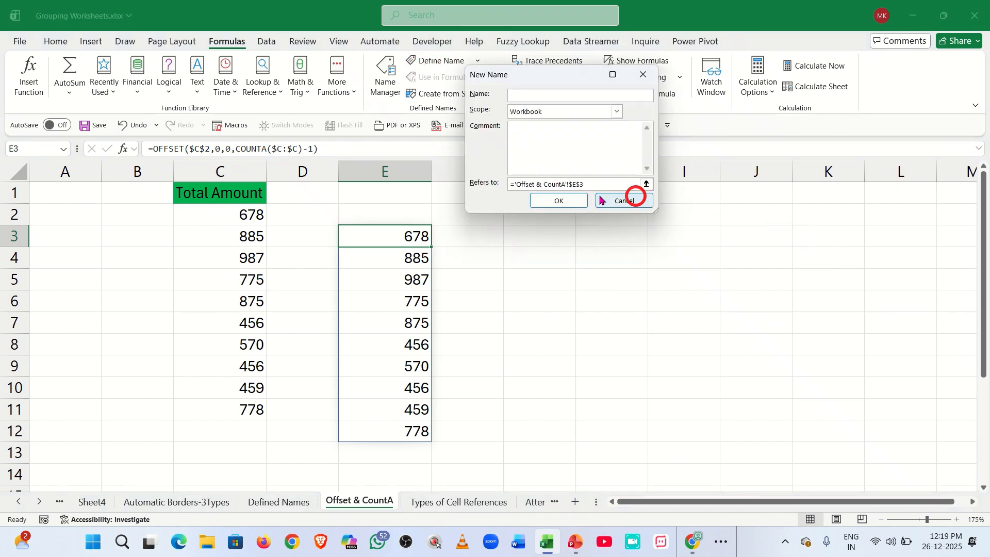
click(510, 185)
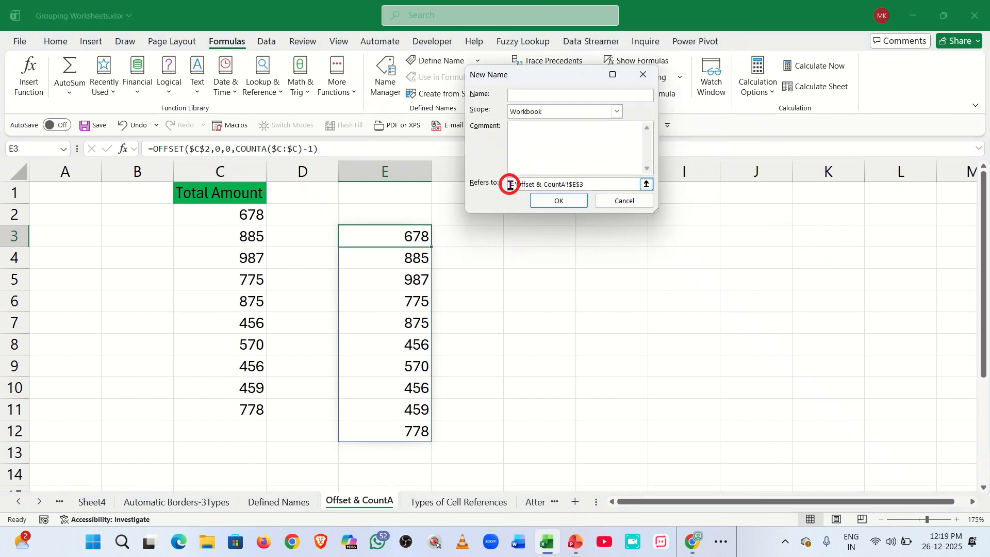
drag(510, 184, 592, 185)
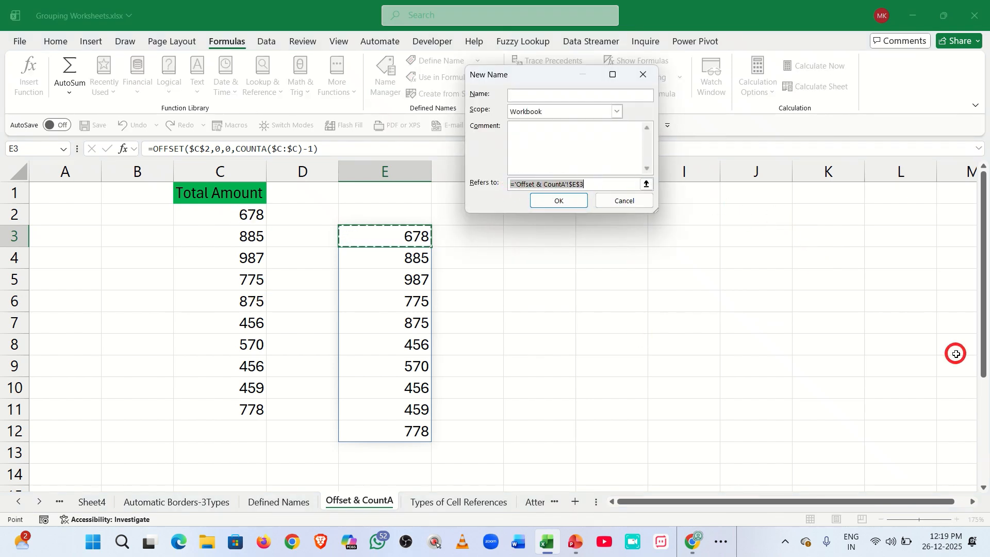
key(BackSpace)
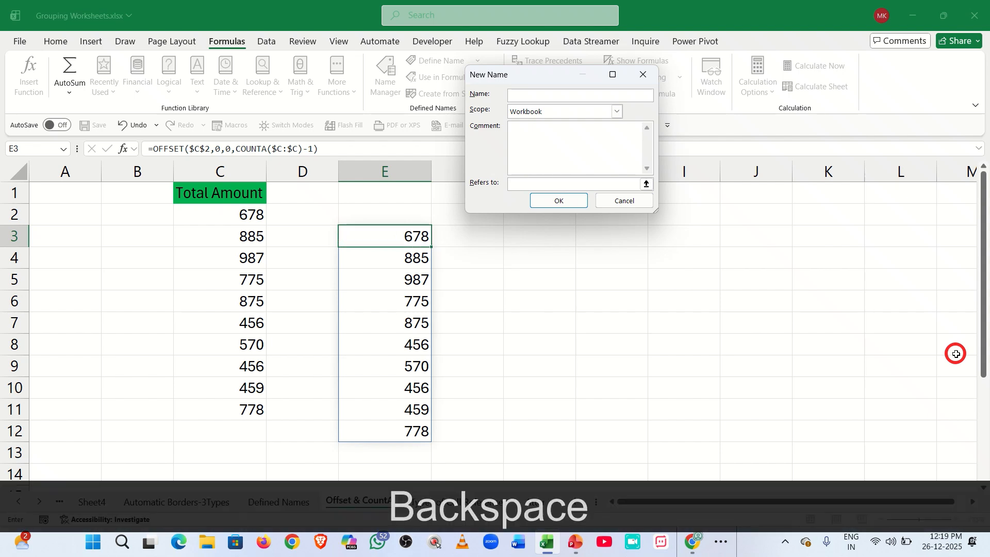
key(ctrl+v)
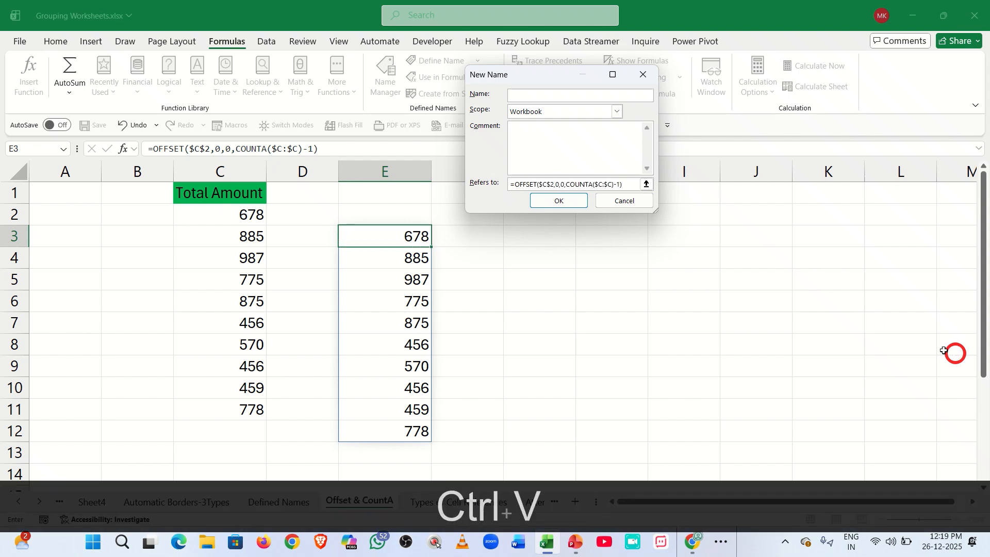
Step: Try to save the new defined name as Total Cost
click(566, 95)
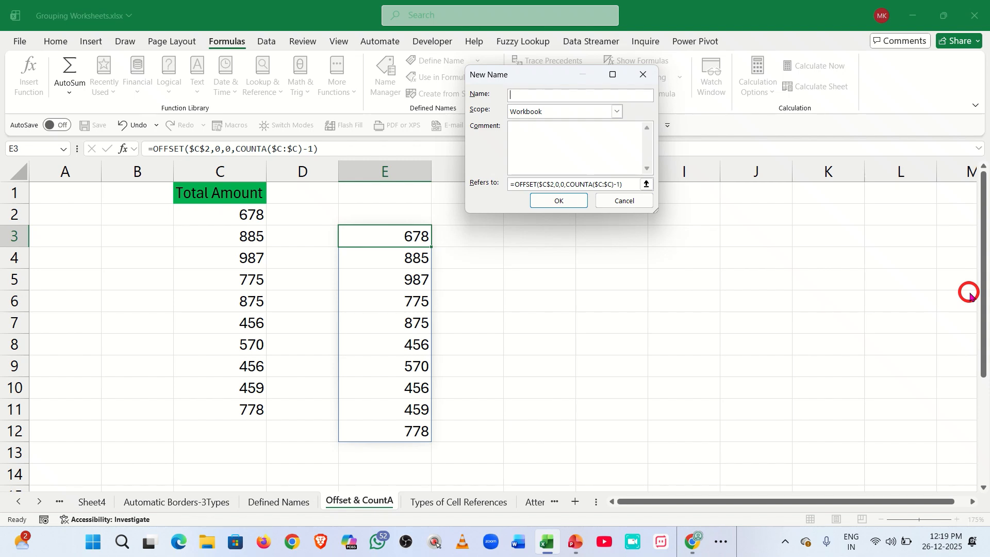
text(To)
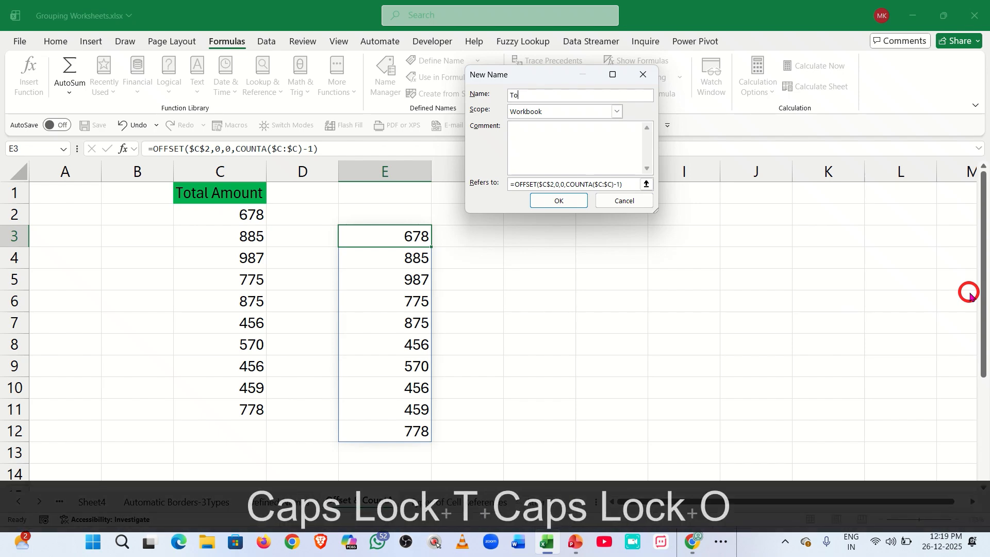
text(tal Cos)
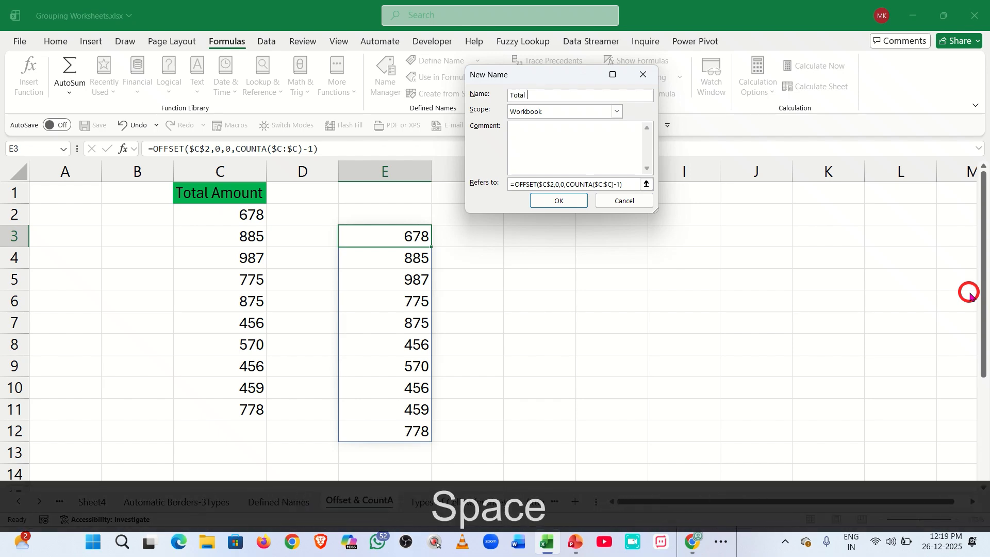
text(t)
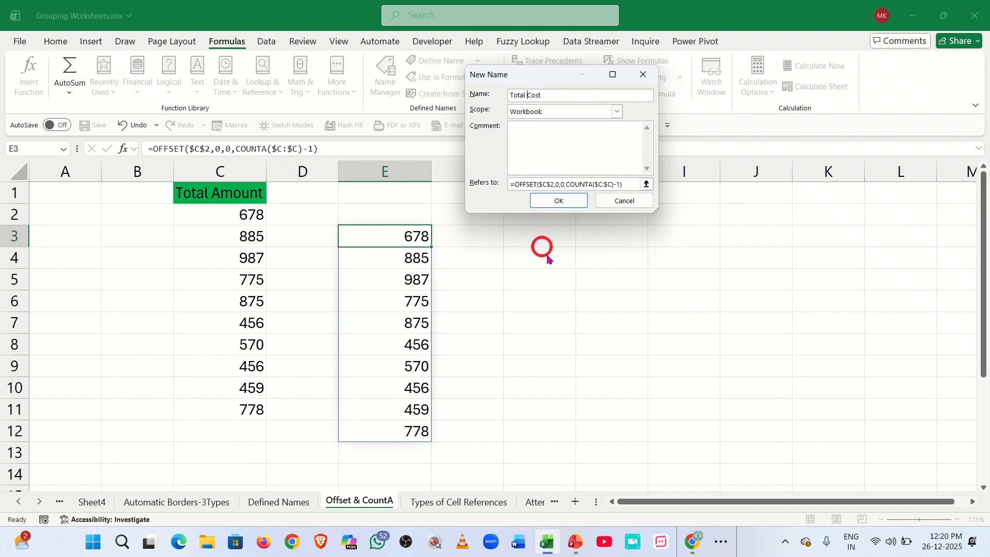
click(547, 204)
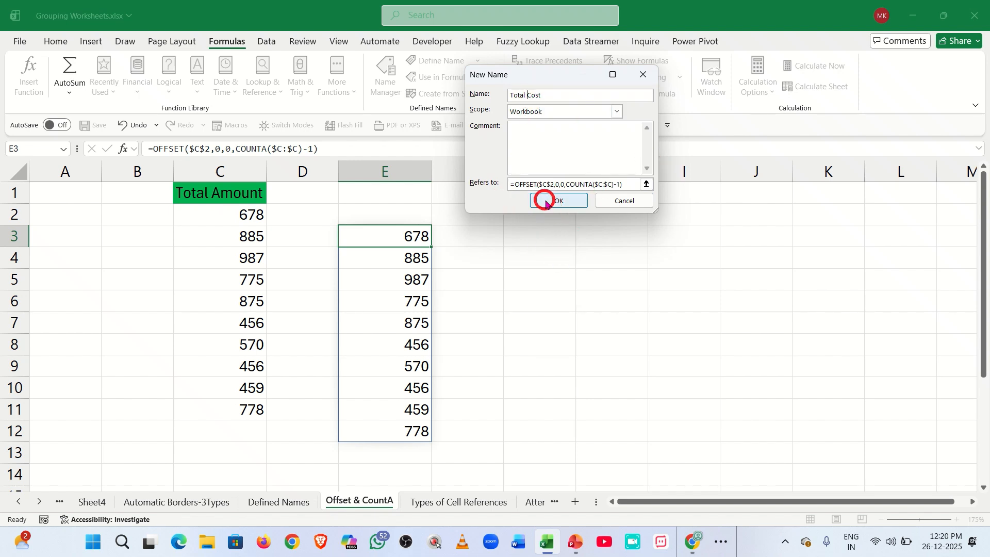
click(506, 323)
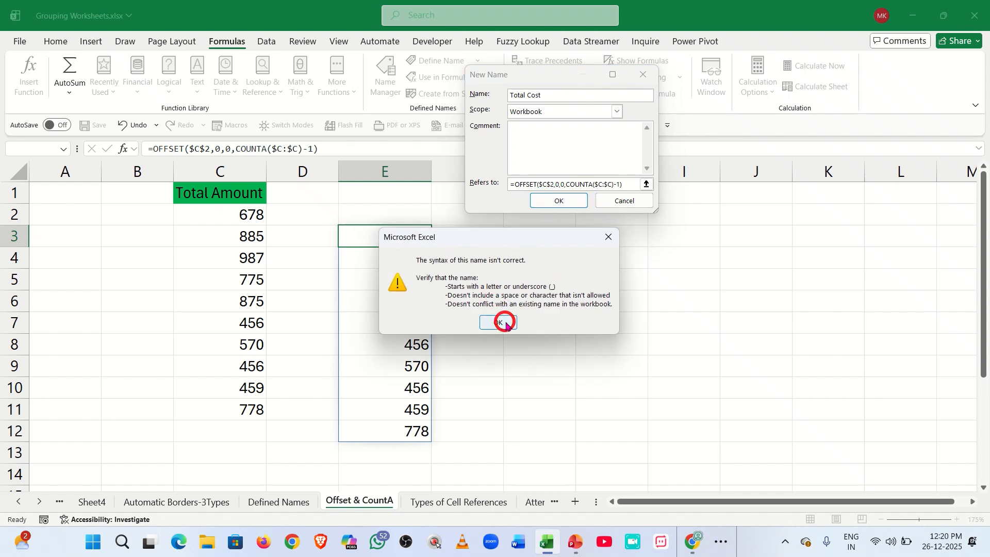
Step: Replace the space in the defined name with an underscore, making it Total_Cost, and save the name
click(527, 94)
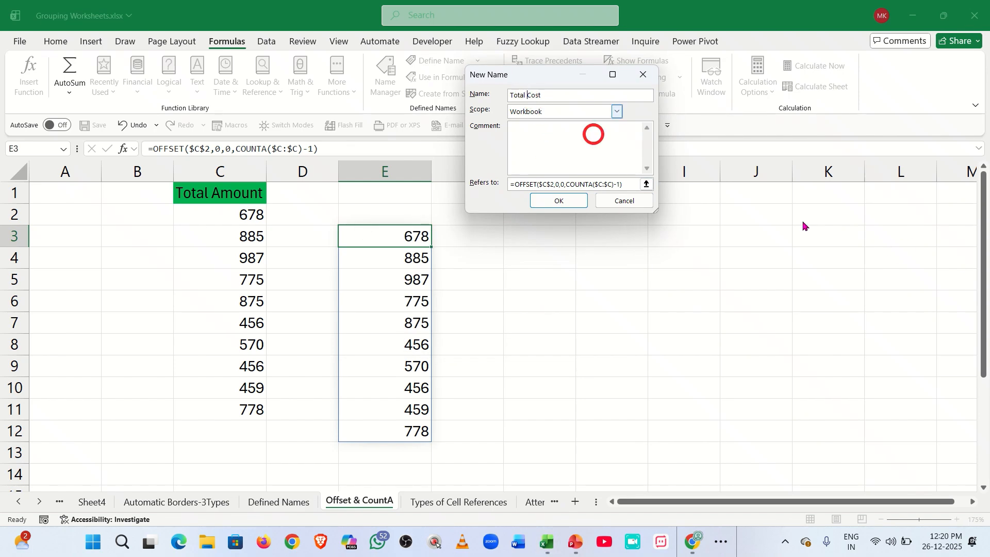
click(968, 266)
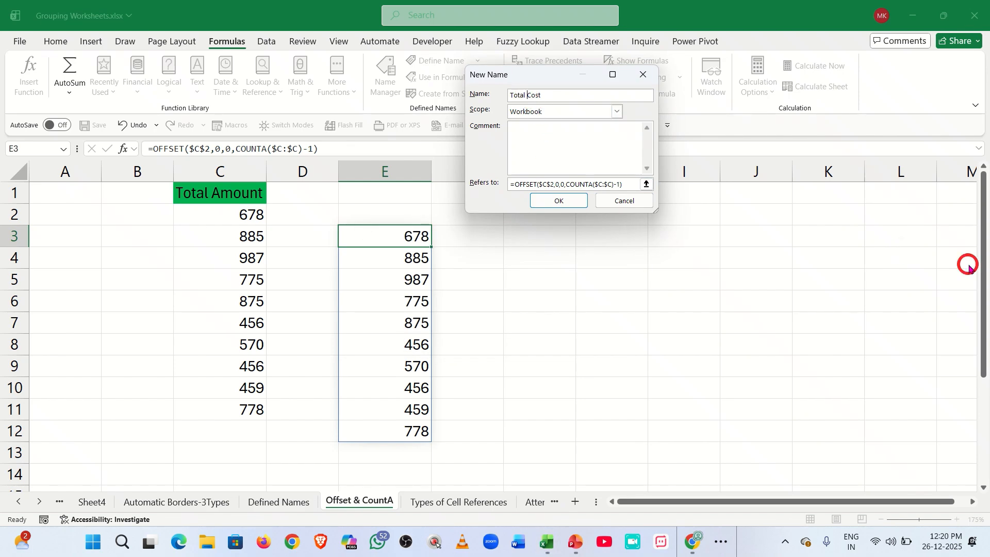
key(BackSpace)
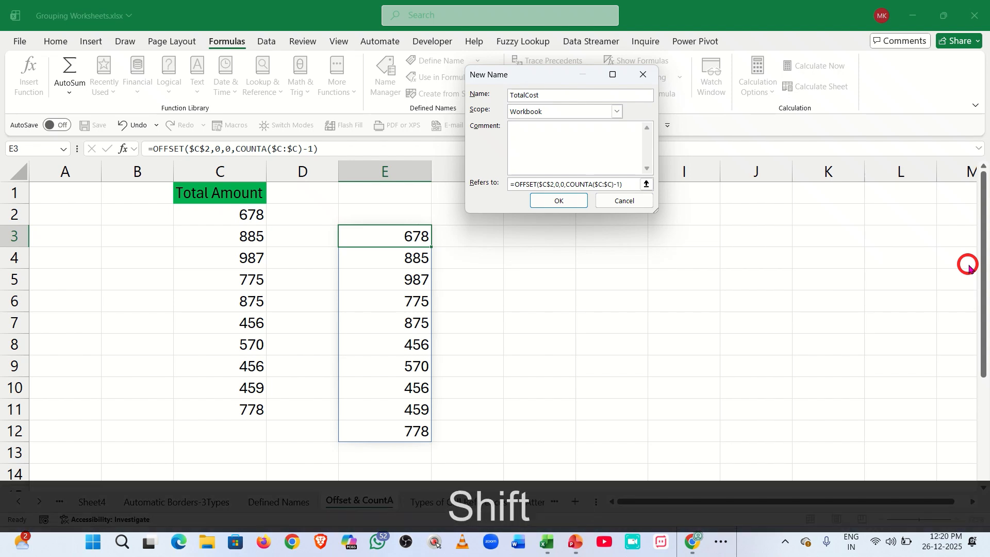
text(_)
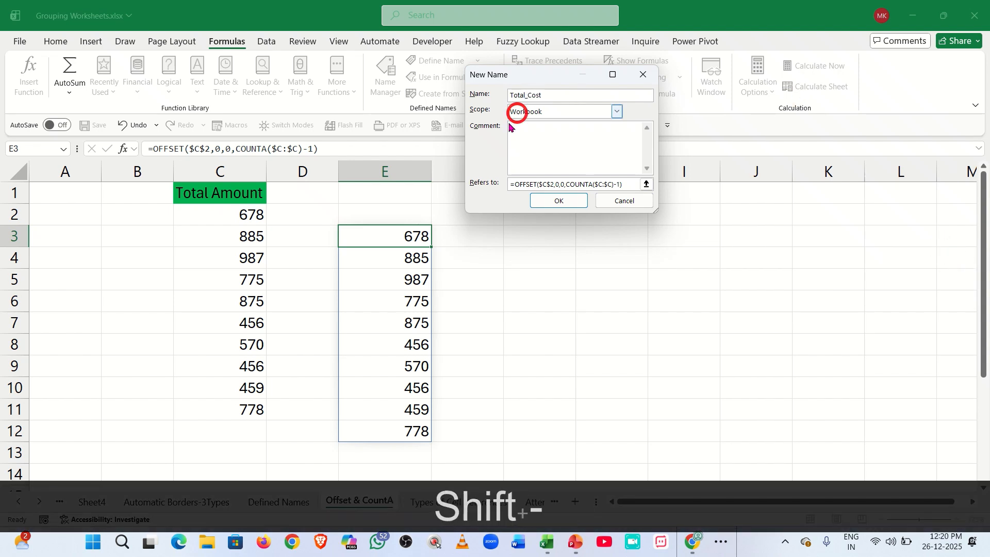
click(544, 202)
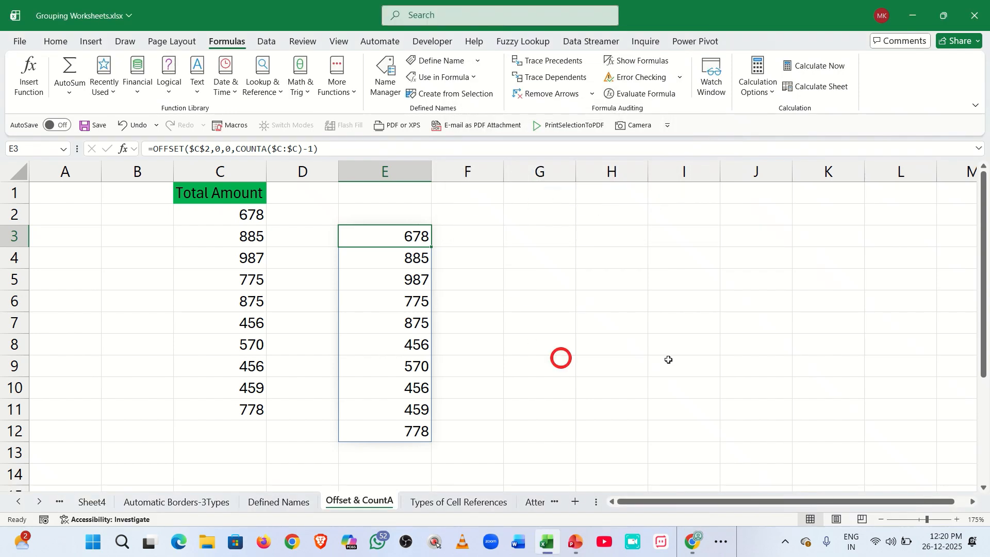
Step: Clear the OFFSET formula from E3 and enter =Total_Cost in F2
key(Delete)
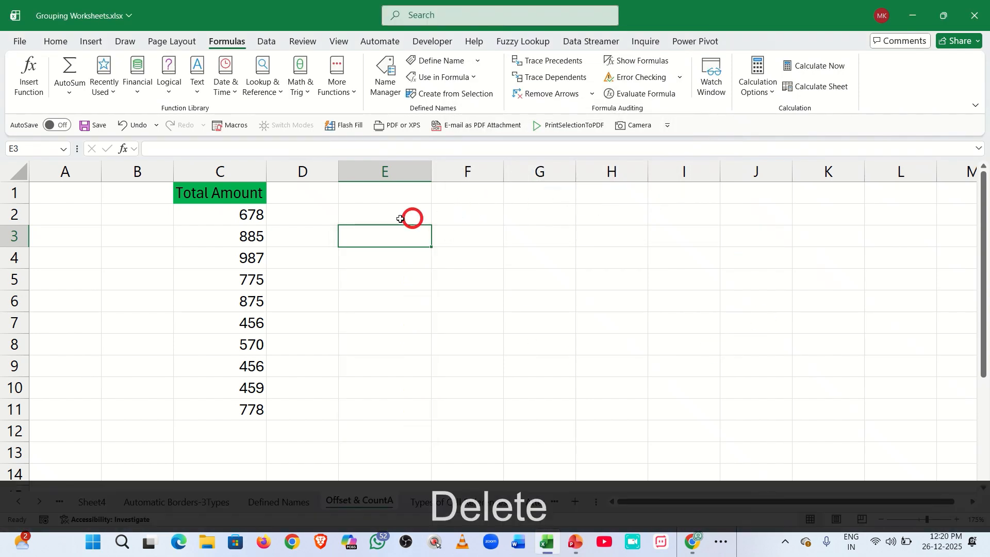
click(469, 218)
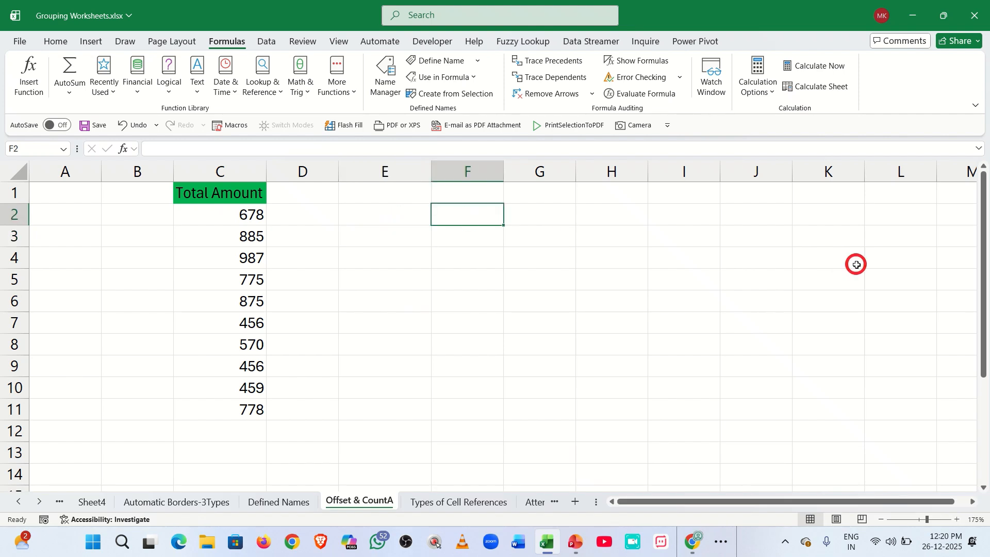
text(=)
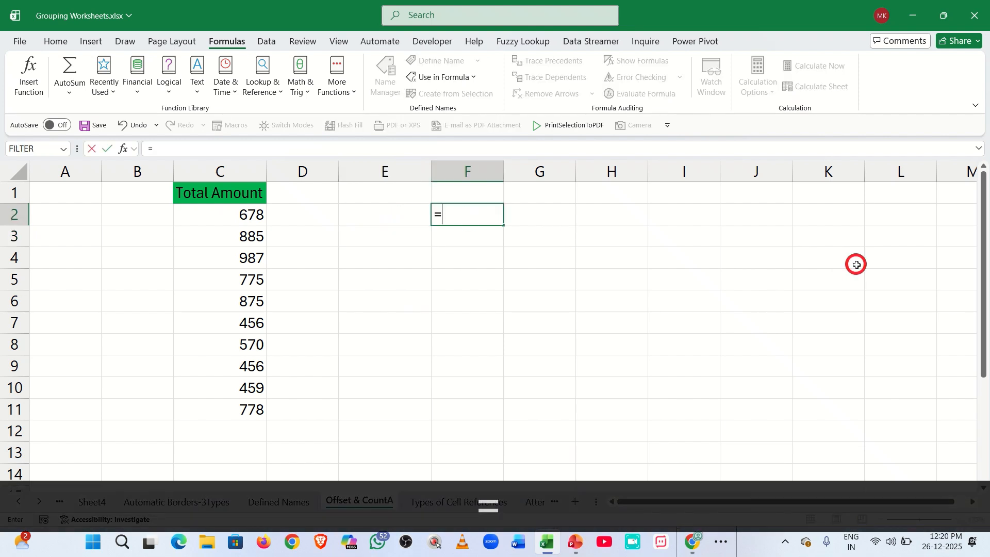
text(tot)
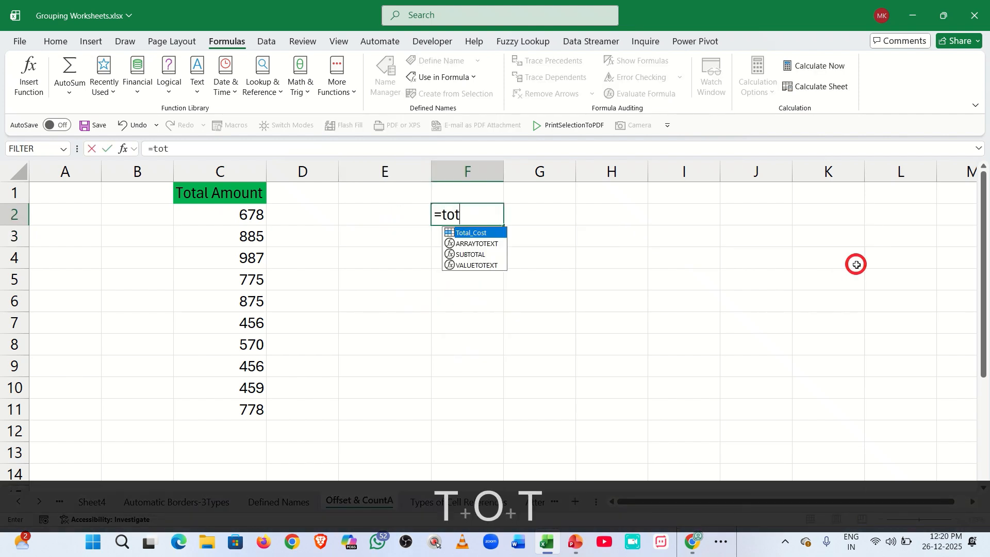
key(Tab)
key(Return)
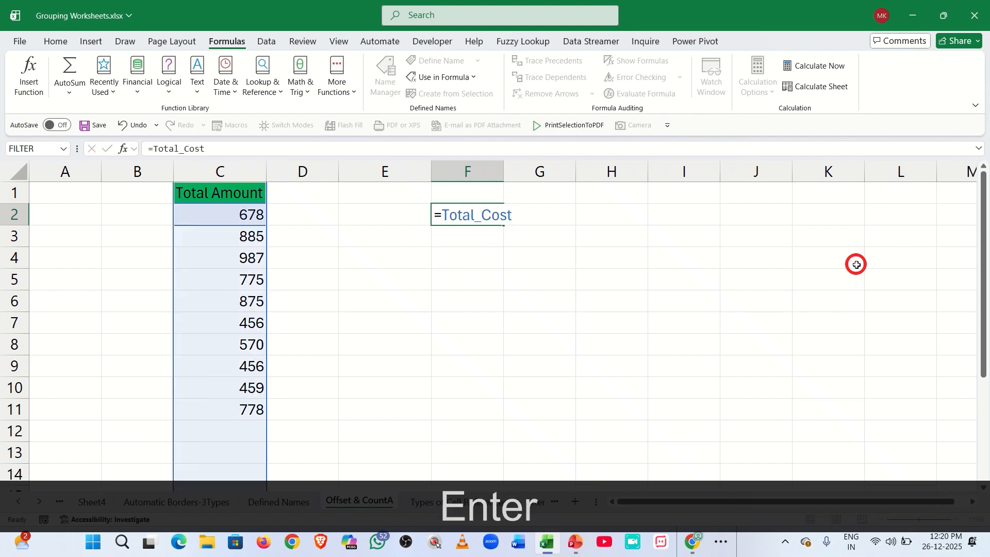
Step: Sum the named range in H2 with the formula =SUM(Total_Cost)
click(632, 216)
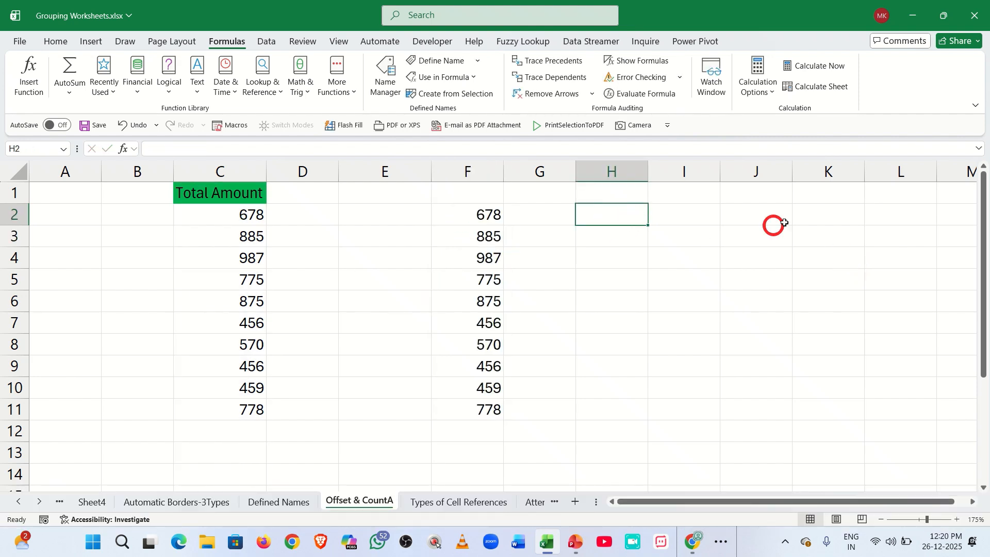
text(=sum)
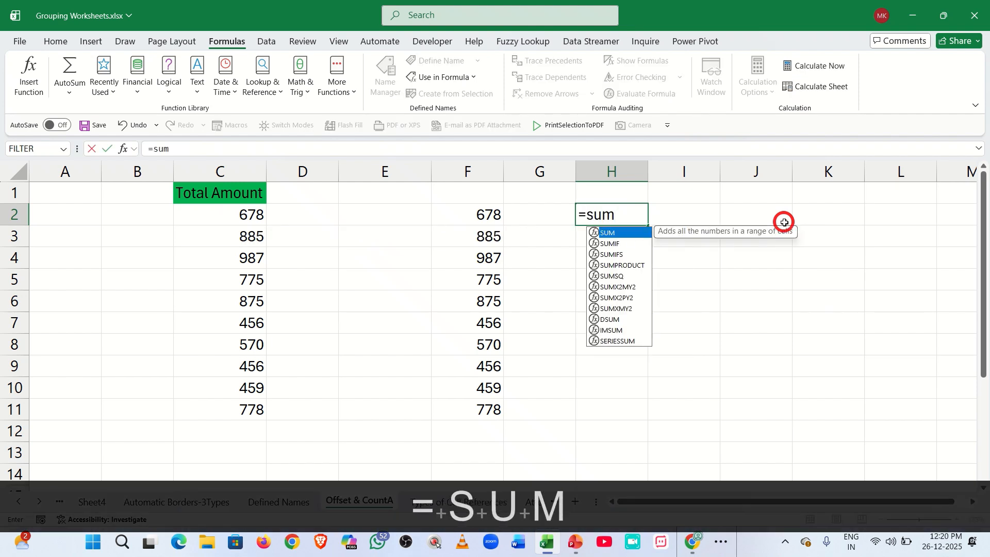
key(Tab)
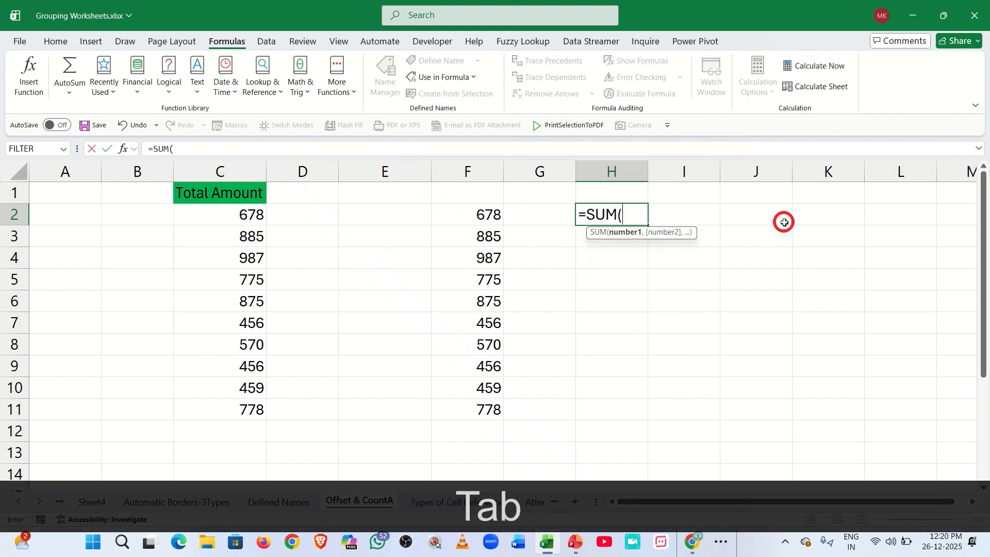
text(tot)
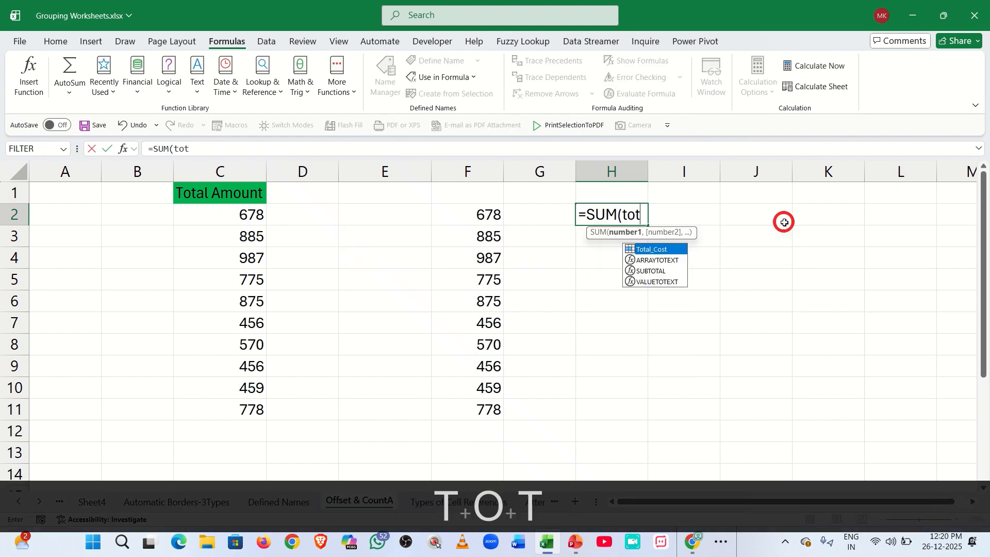
key(Tab)
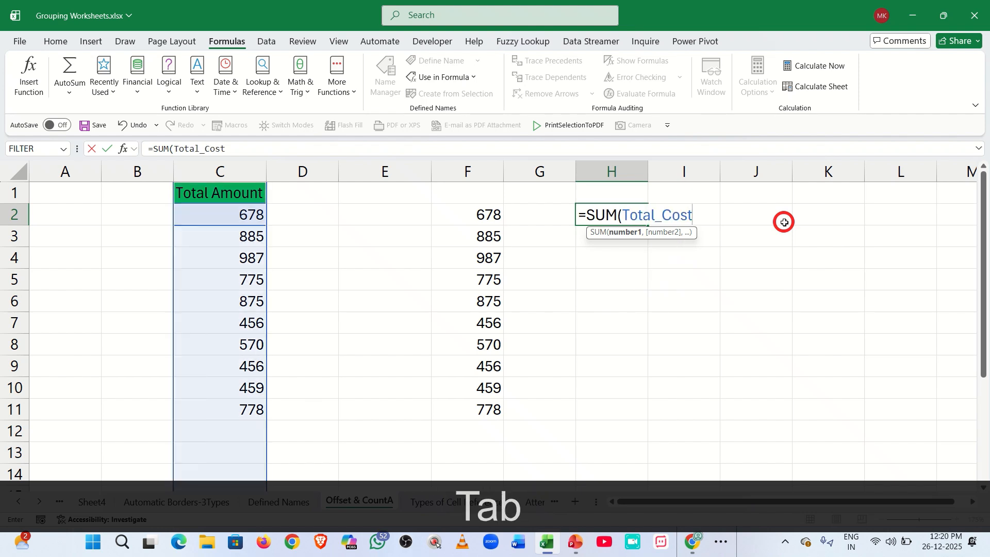
key(Return)
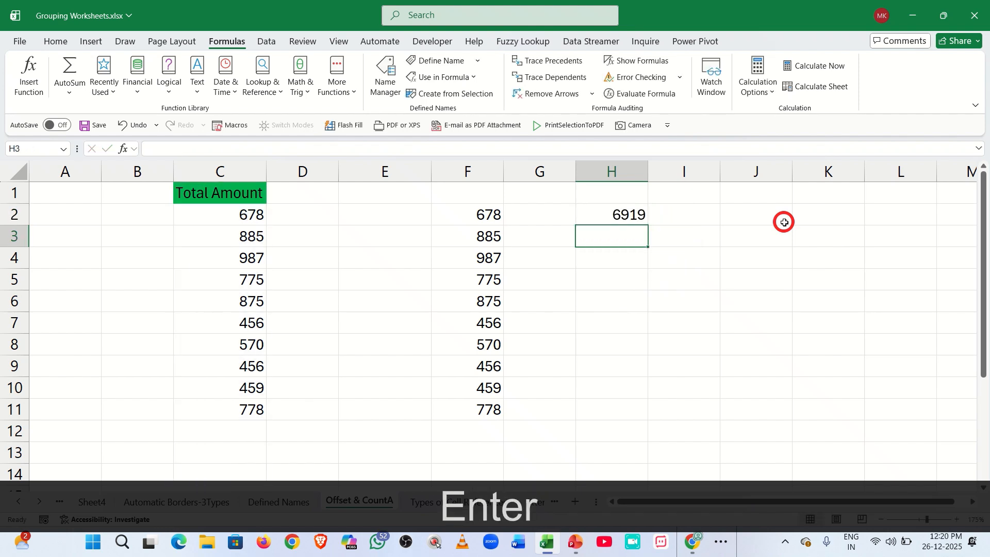
Step: Clear the amounts in C9:C11 and C5:C8 of the Total Amount column
click(215, 429)
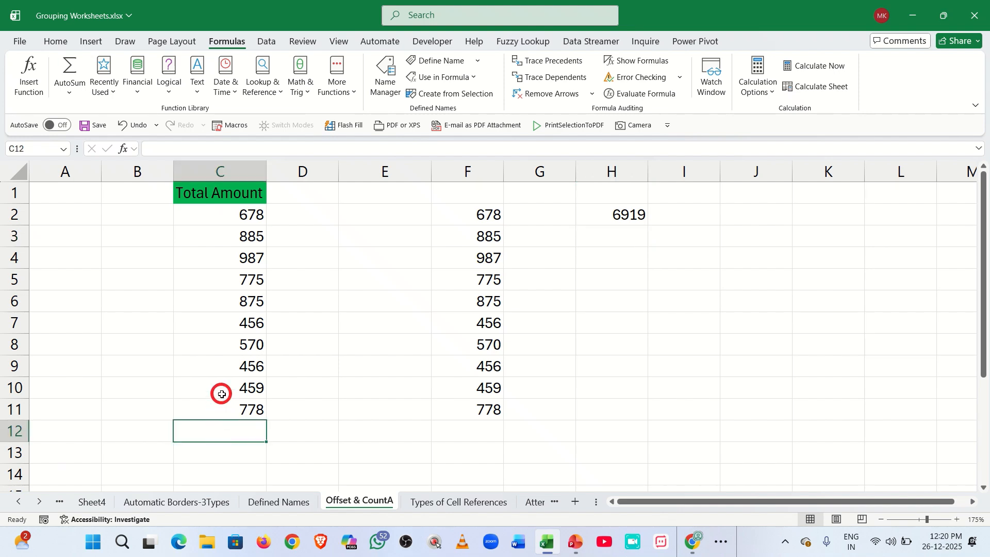
drag(217, 367, 220, 400)
key(Delete)
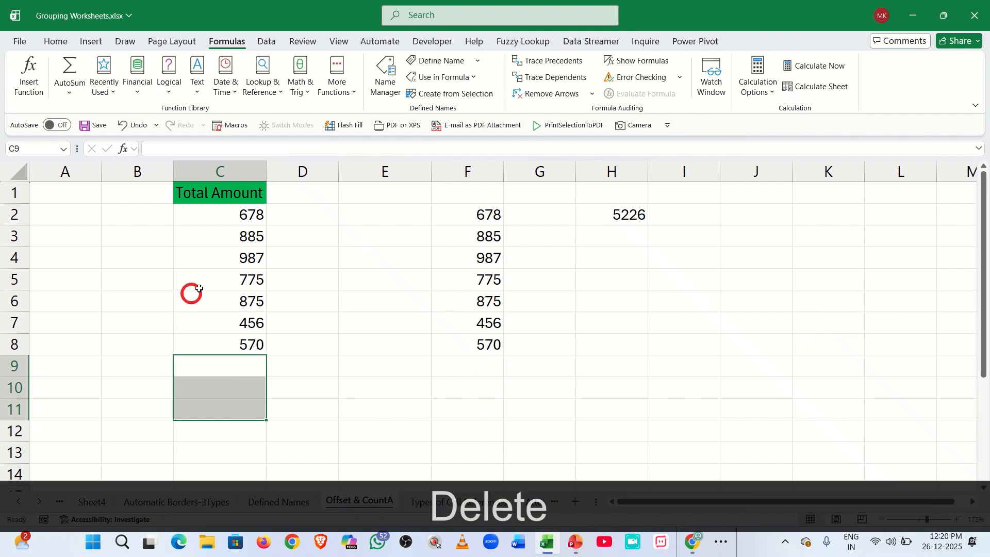
drag(201, 283, 203, 338)
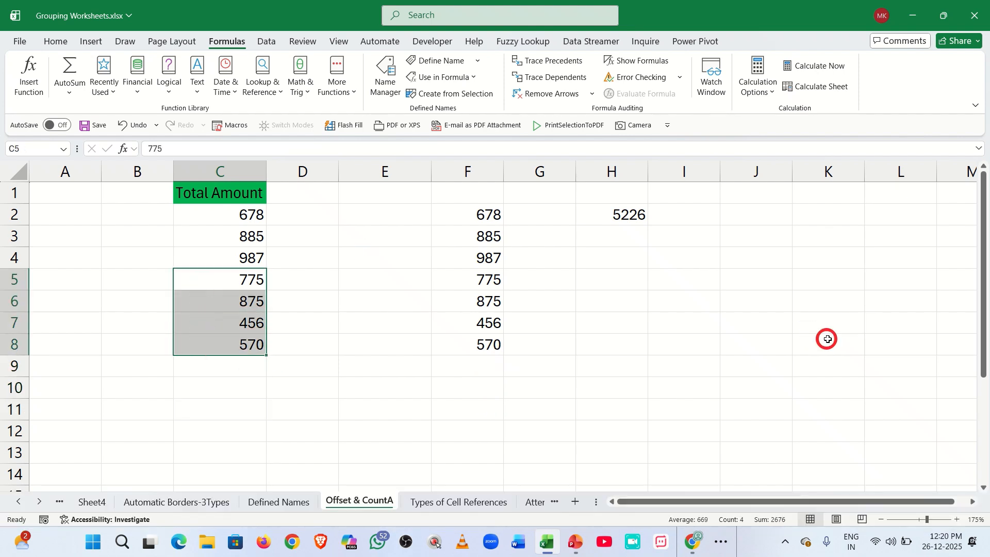
key(Delete)
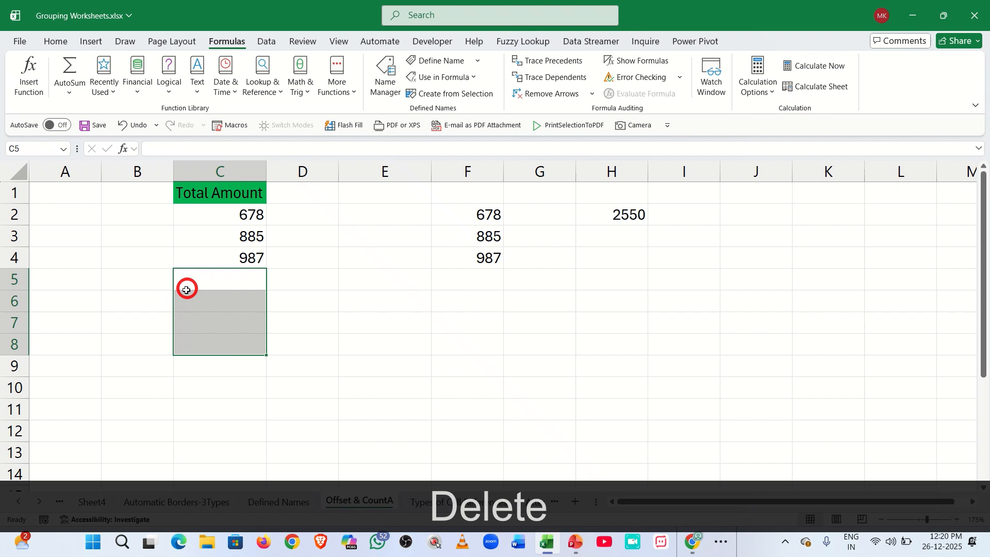
Step: Enter 457 in C5 under Total Amount and check the sum in H2 and the returned cell F5
click(202, 286)
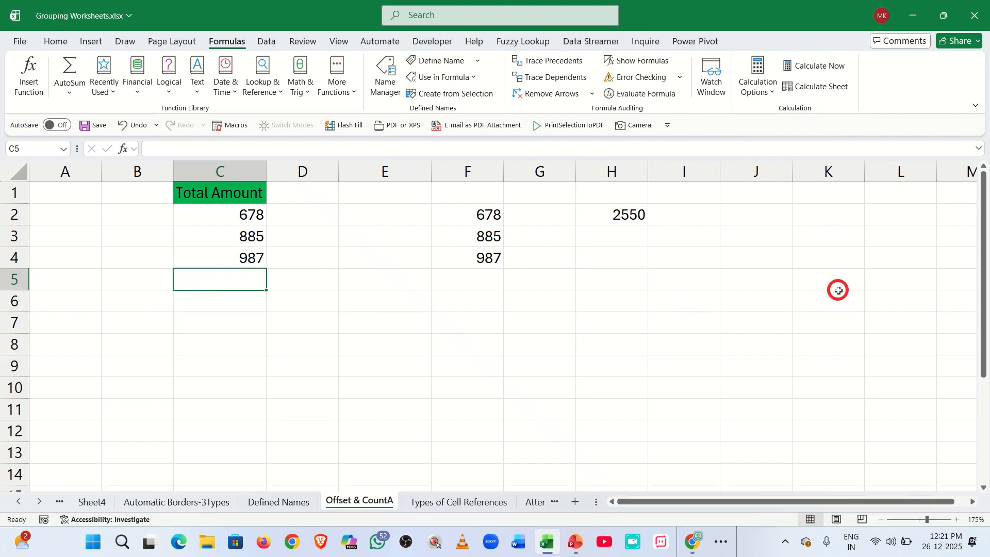
text(45)
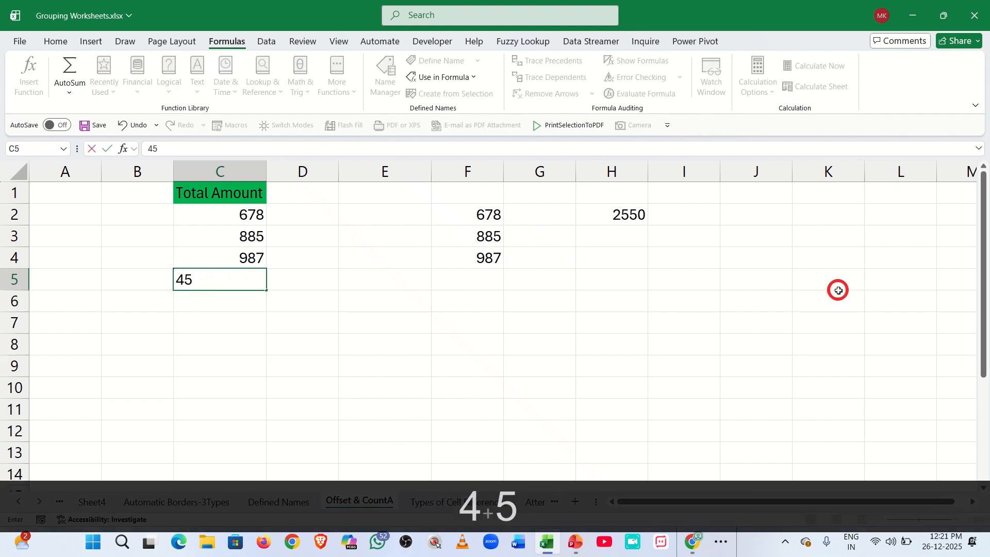
text(7)
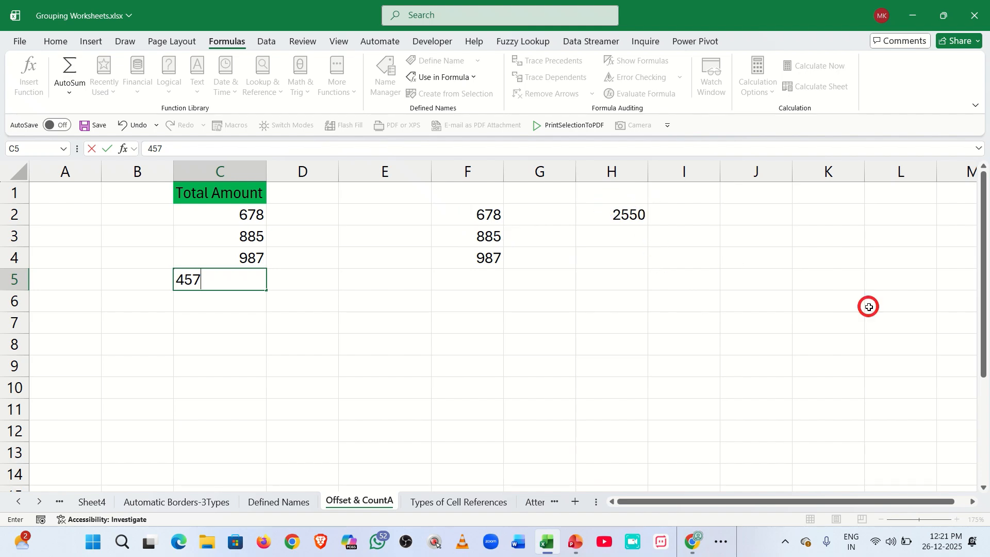
key(Return)
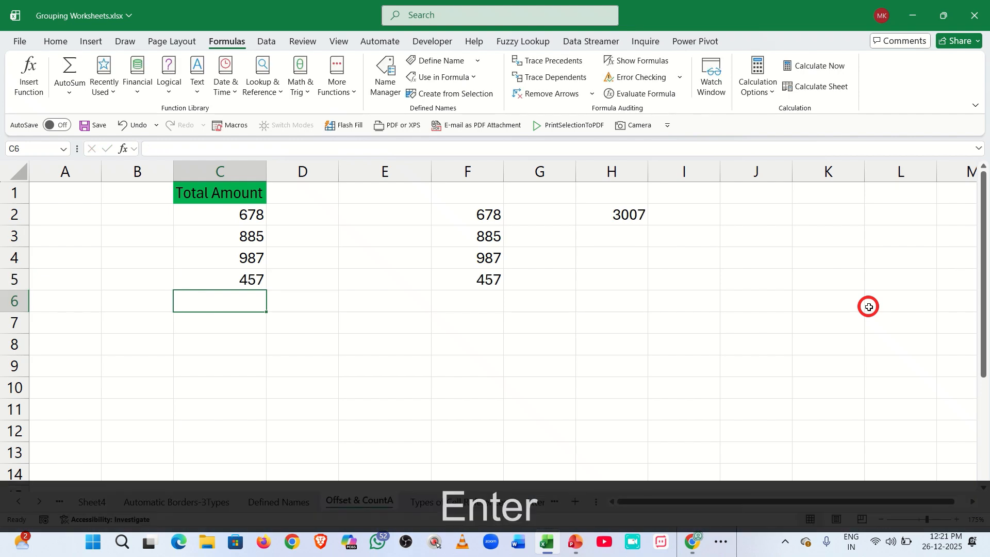
click(603, 221)
click(473, 277)
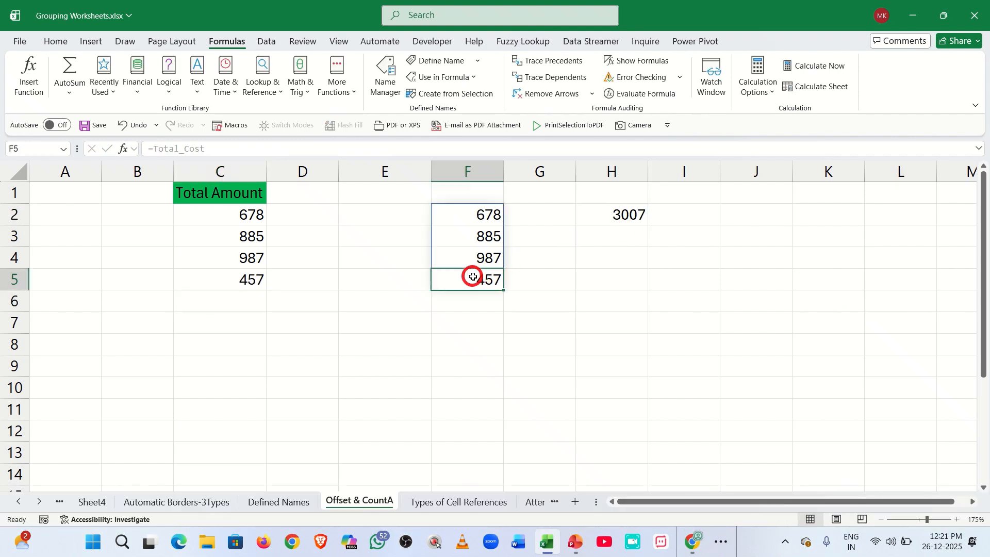
Step: Enter 666, 777, 880 and 776 in C6:C9 of the Total Amount column
click(220, 302)
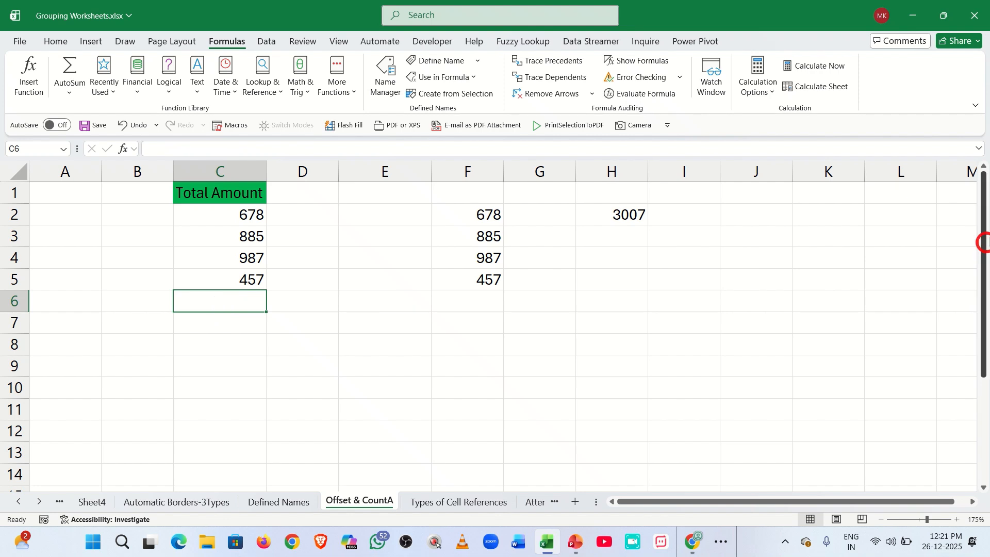
text(666)
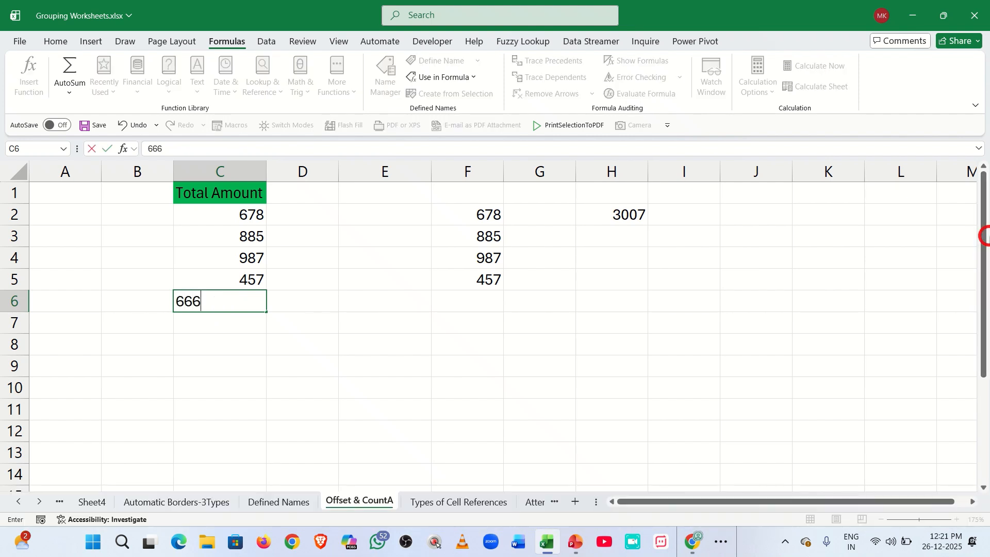
key(Return)
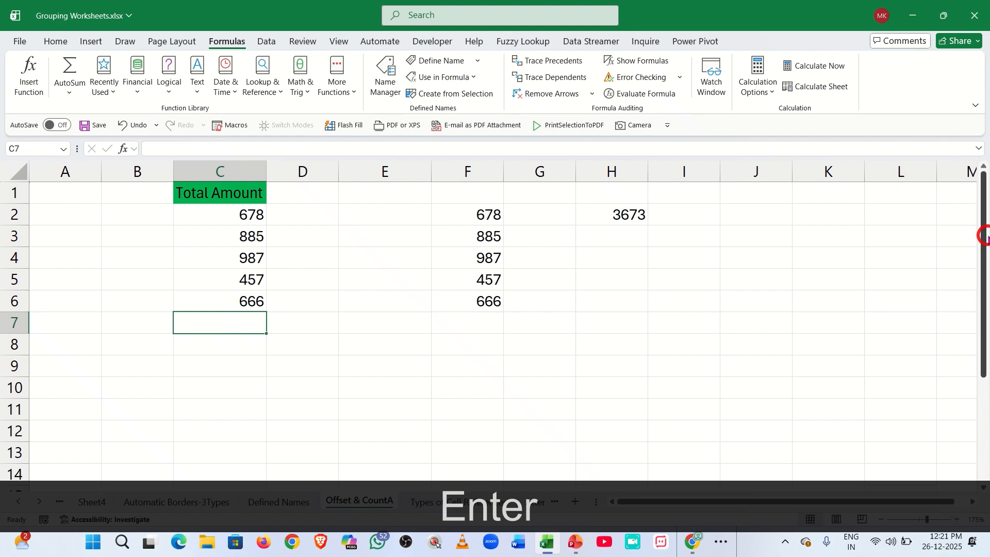
text(777)
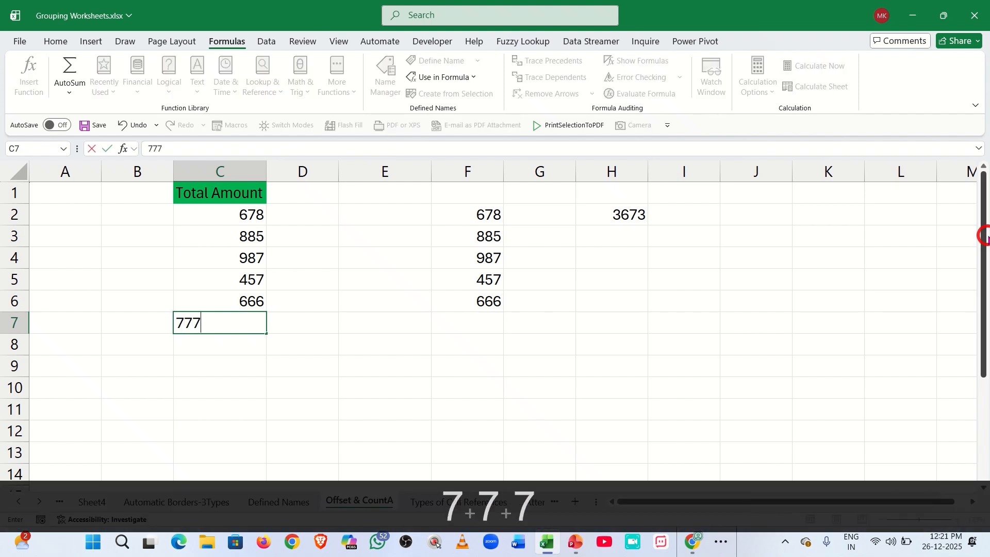
key(Return)
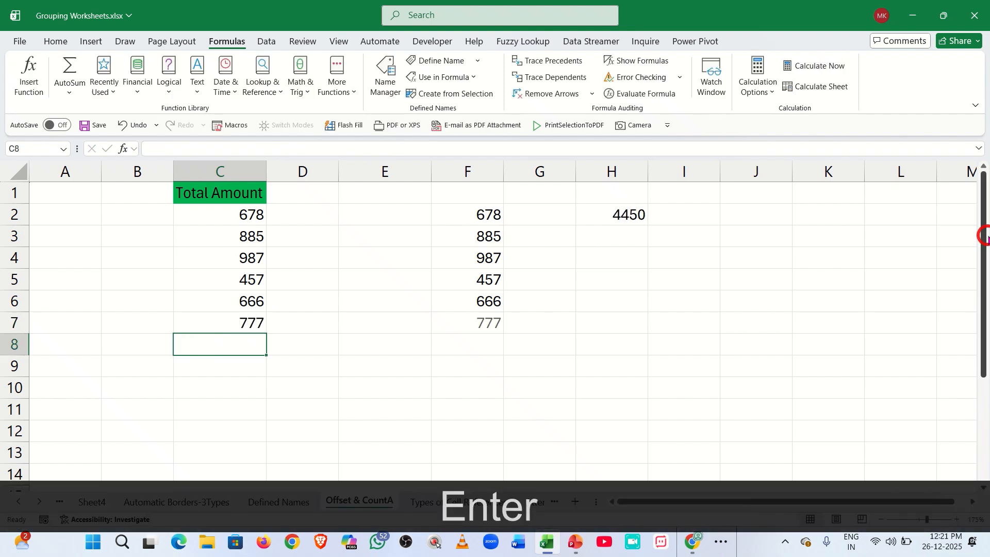
text(880)
key(Return)
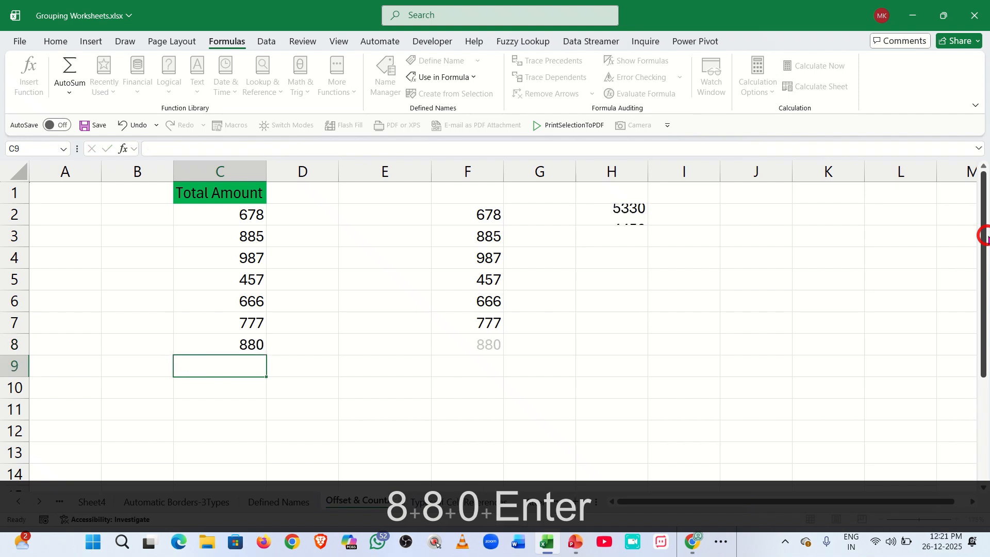
text(77)
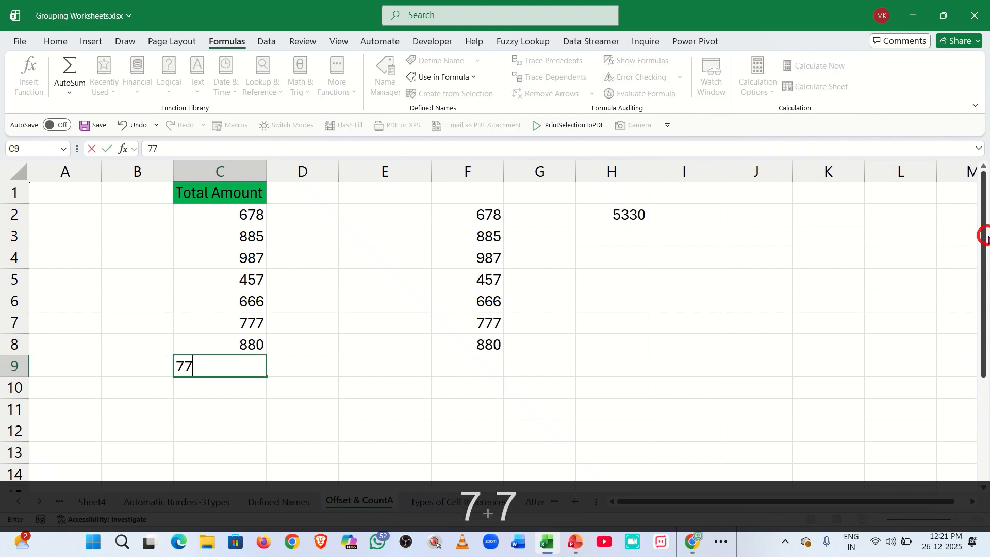
text(6)
key(Return)
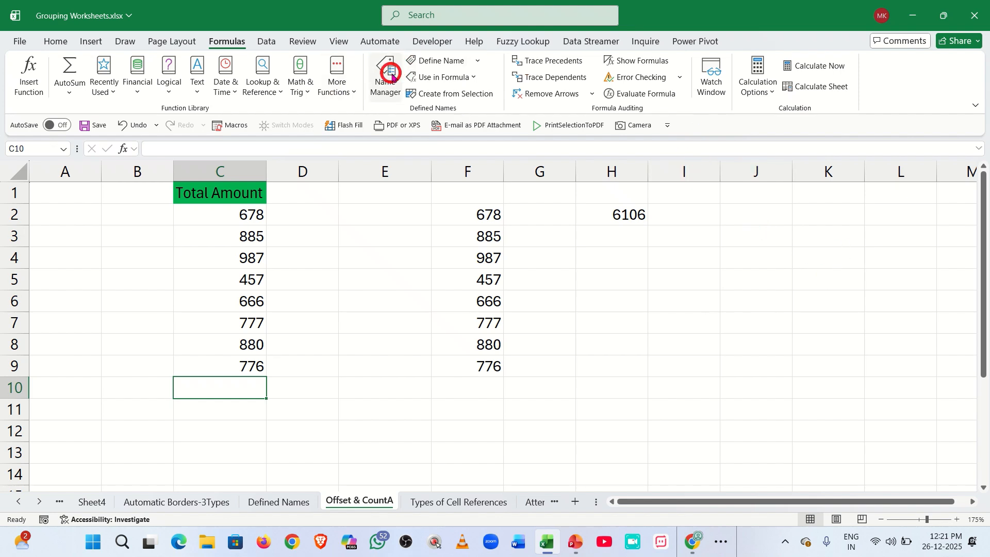
Step: Review the Total_Cost definition in the Name Manager and its edit dialog, leaving it unedited
click(389, 76)
click(716, 17)
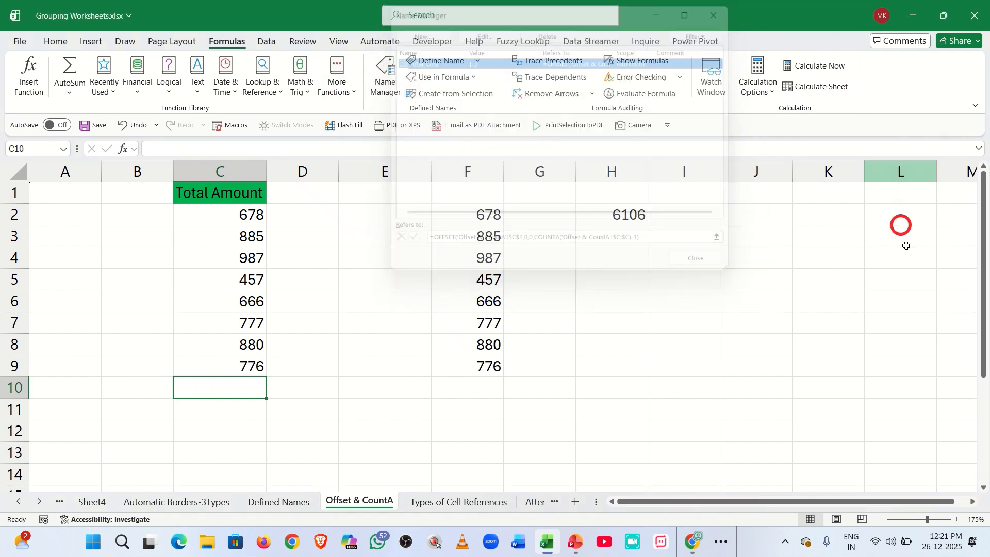
key(ctrl)
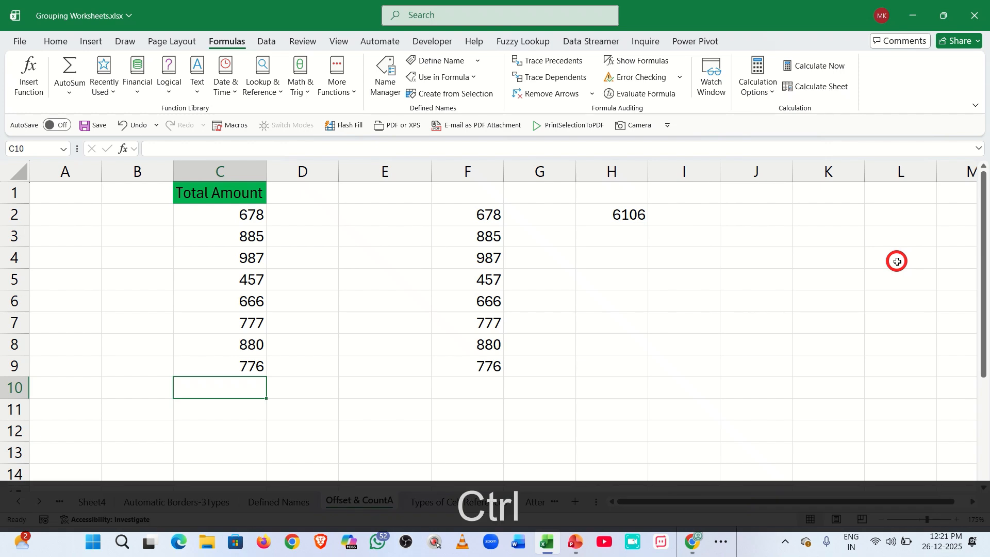
key(ctrl+F3)
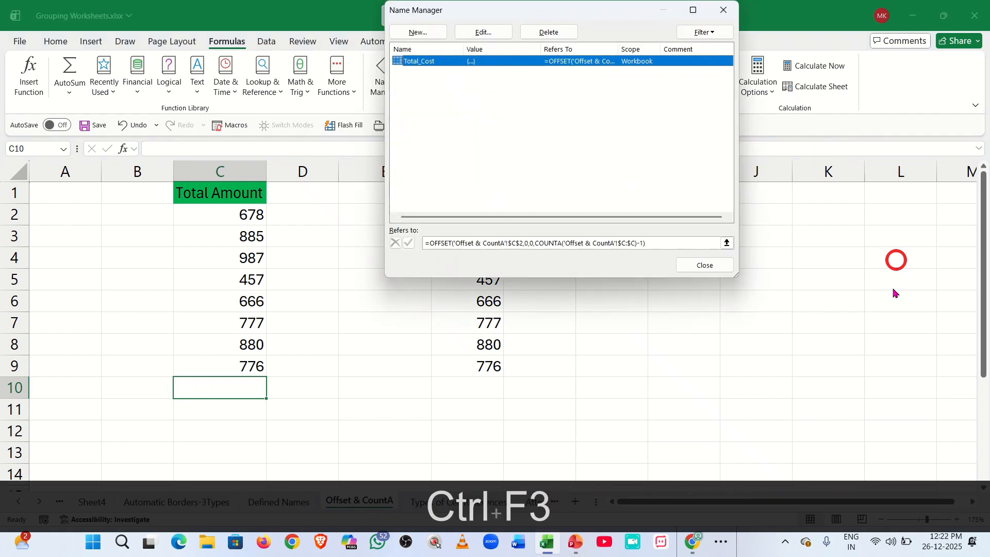
double_click(569, 61)
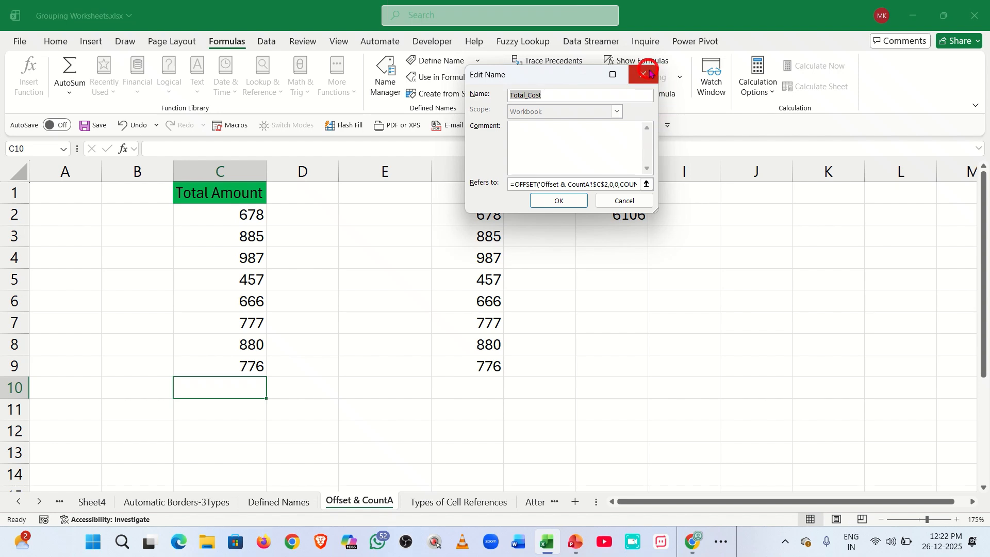
click(651, 74)
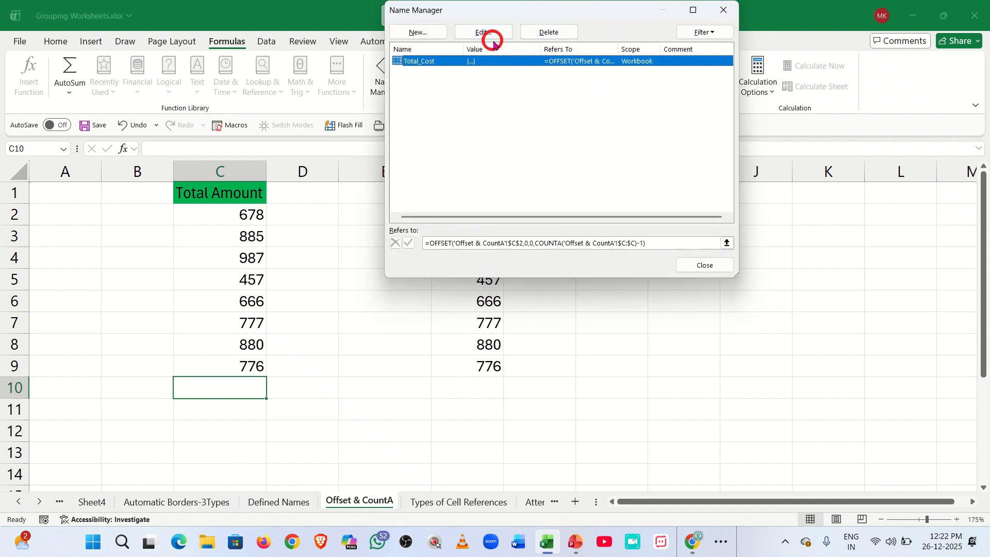
click(701, 263)
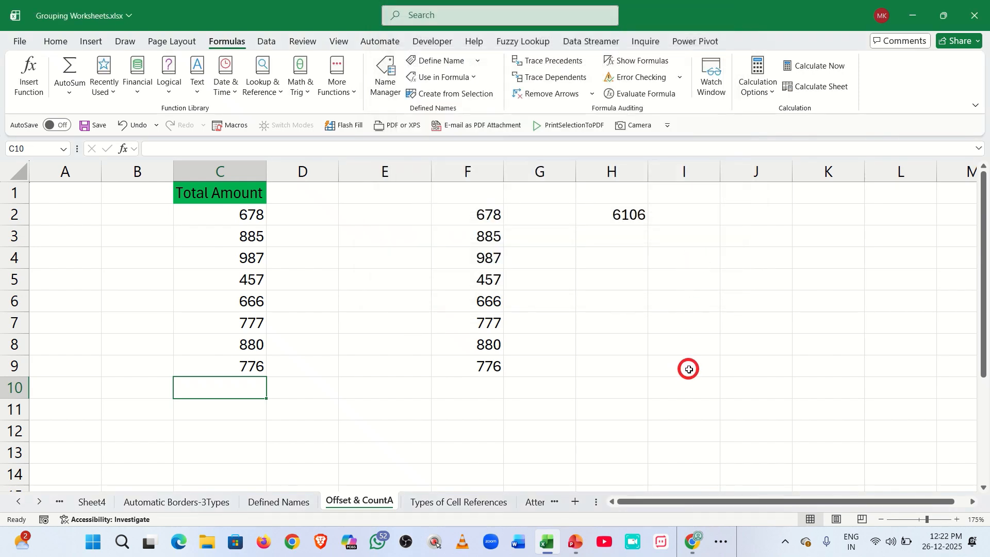
mouse_move(503, 5)
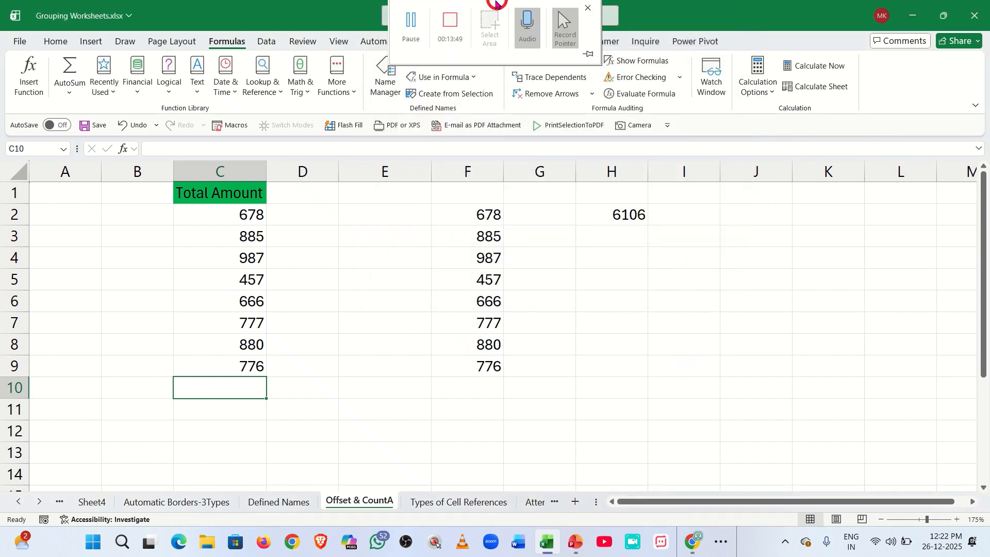